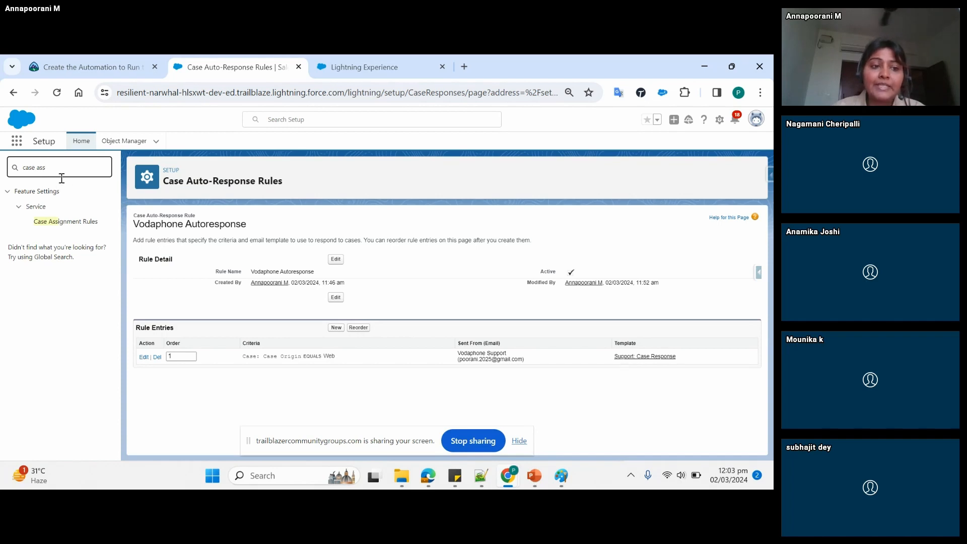
- Open the Case Assignment Rules setup page and look at the existing rules
left_click(74, 222)
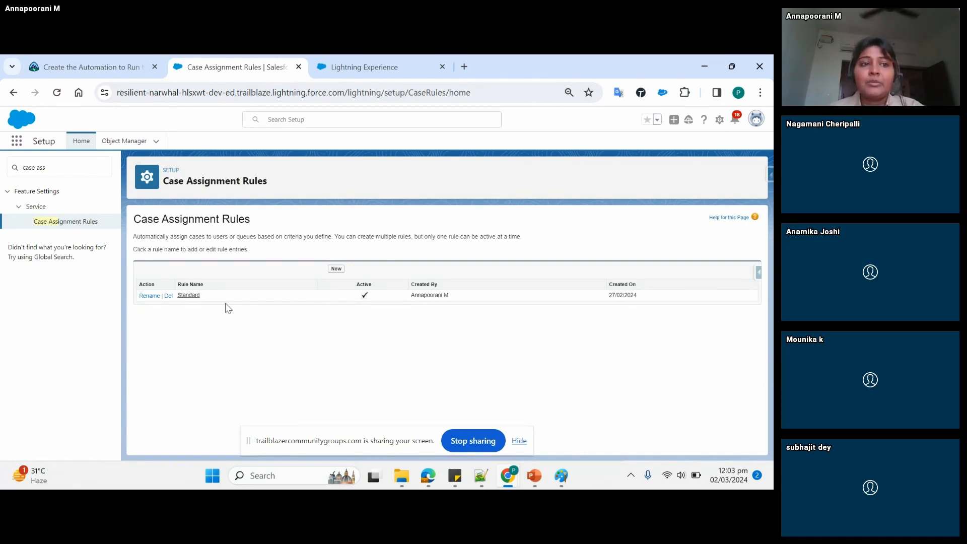
left_click(388, 66)
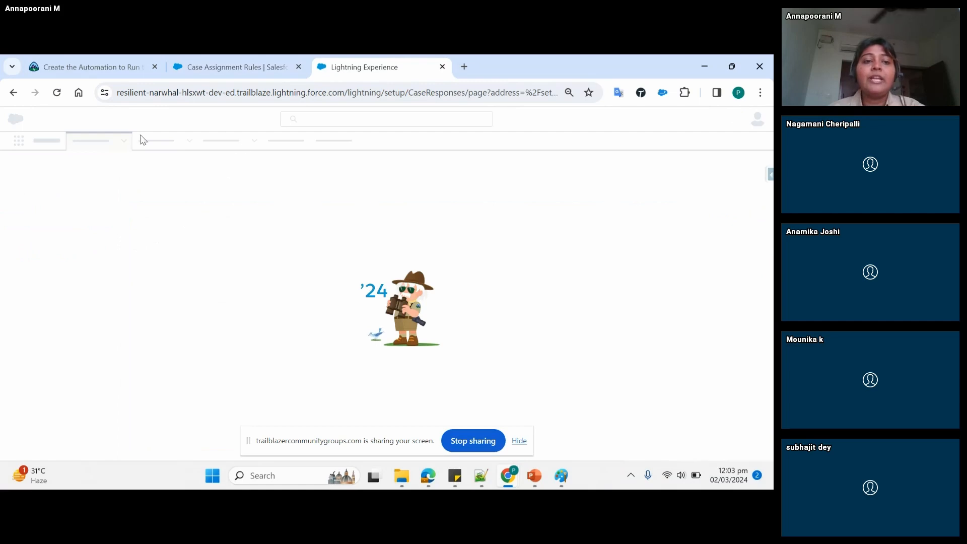
left_click(247, 65)
right_click(247, 68)
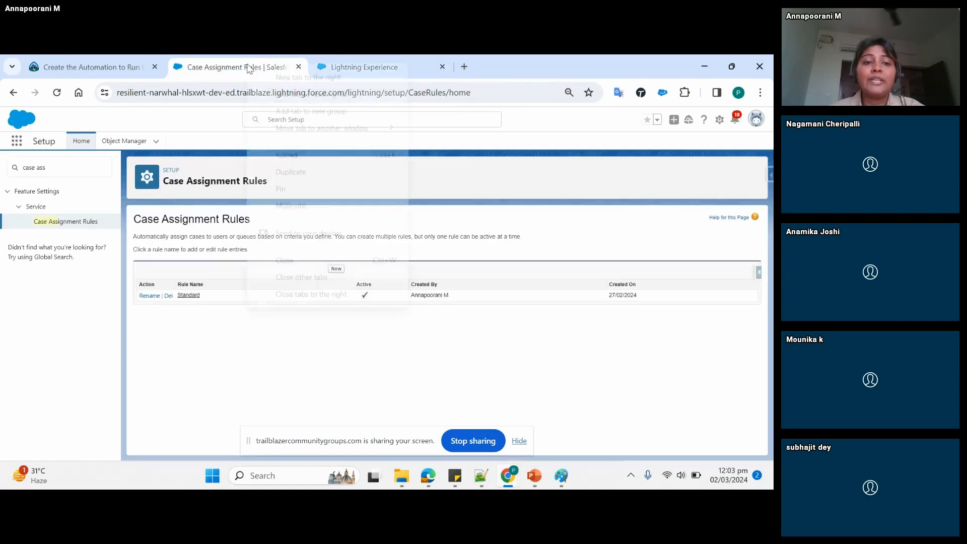
- Open the Cases object in the current browser tab and reload the Case Auto-Response Rules setup page in the other one
left_click(17, 144)
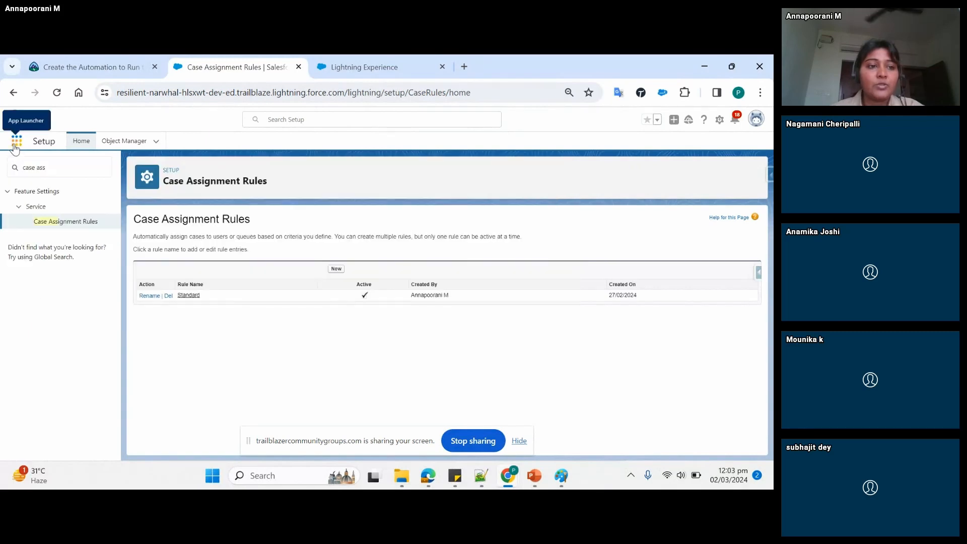
left_click(15, 145)
type("case")
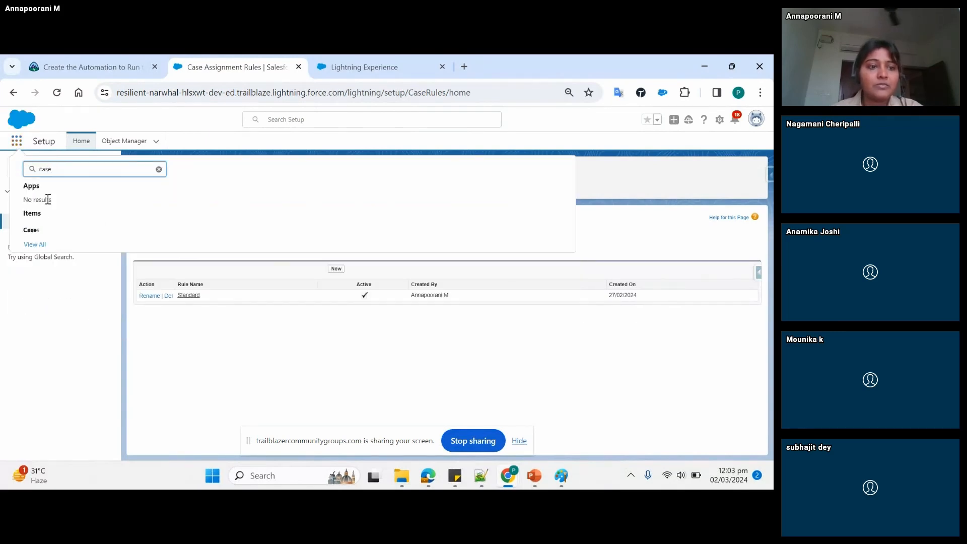
left_click(32, 230)
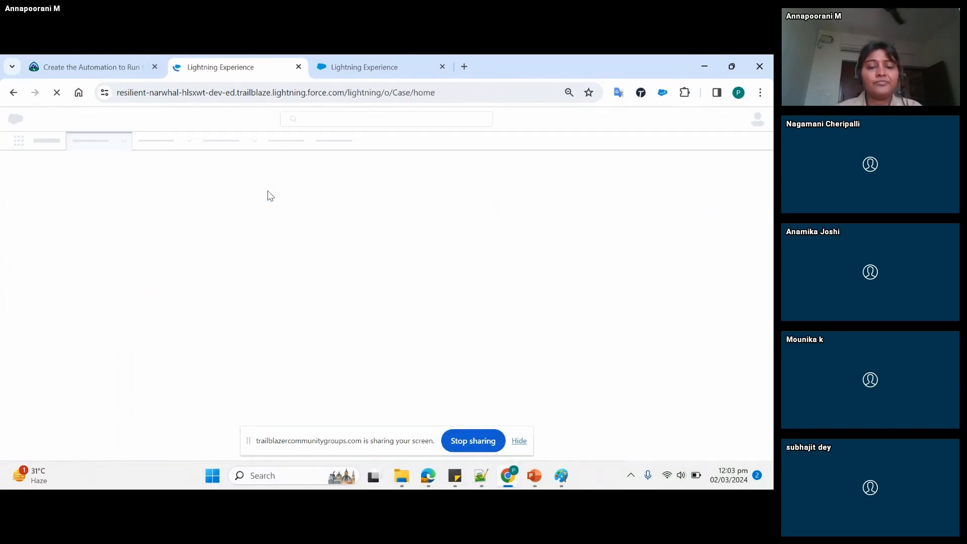
left_click(367, 65)
left_click(362, 99)
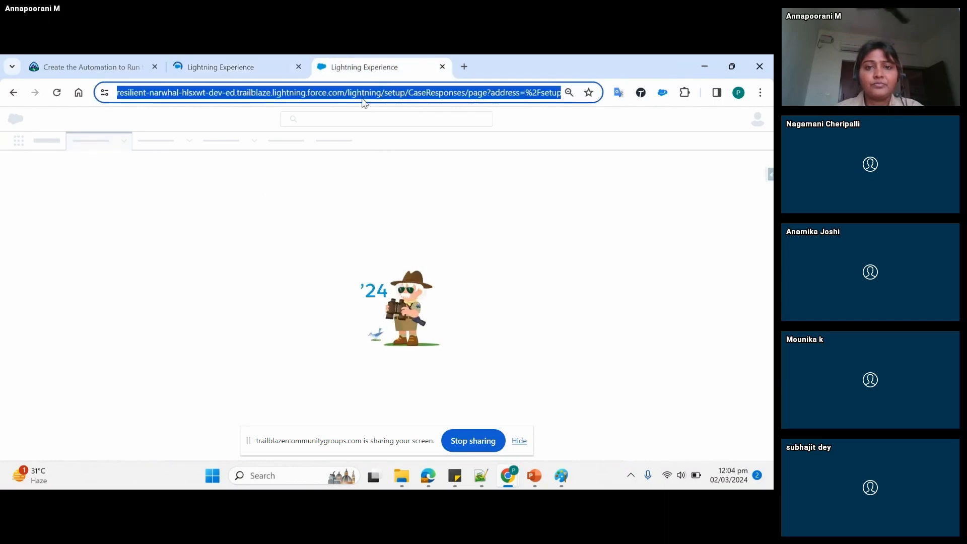
key("Return")
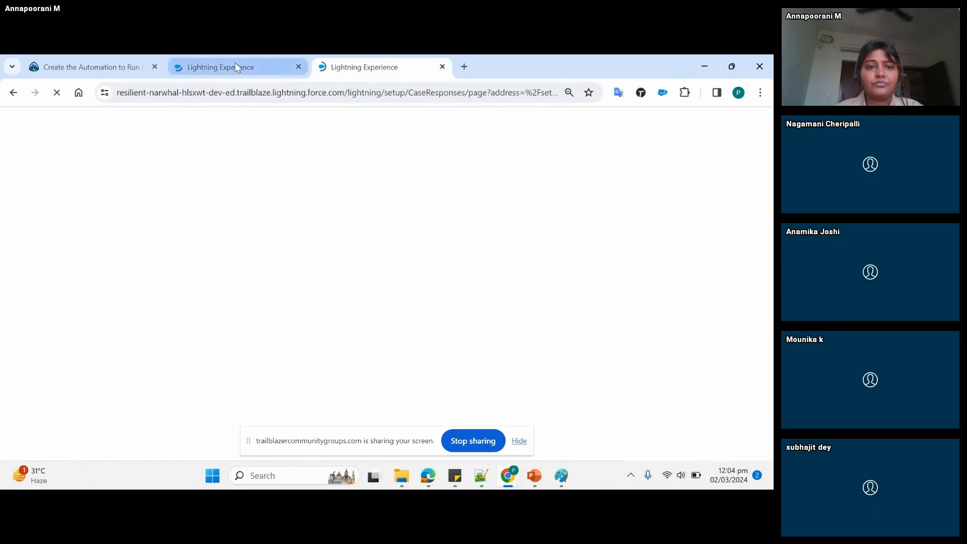
- Show the All Open Cases list and open the "Issue in sending email" case to check its Case Owner
left_click(235, 65)
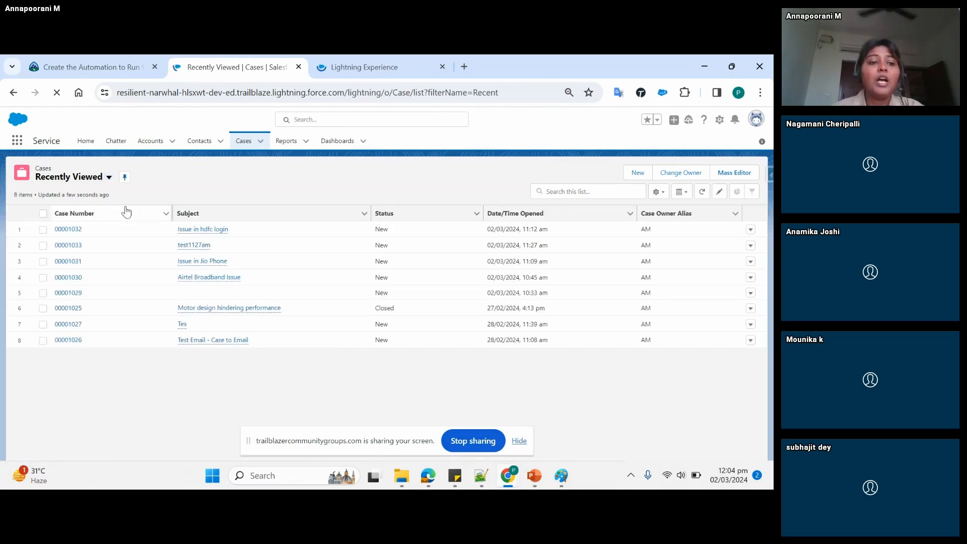
left_click(109, 178)
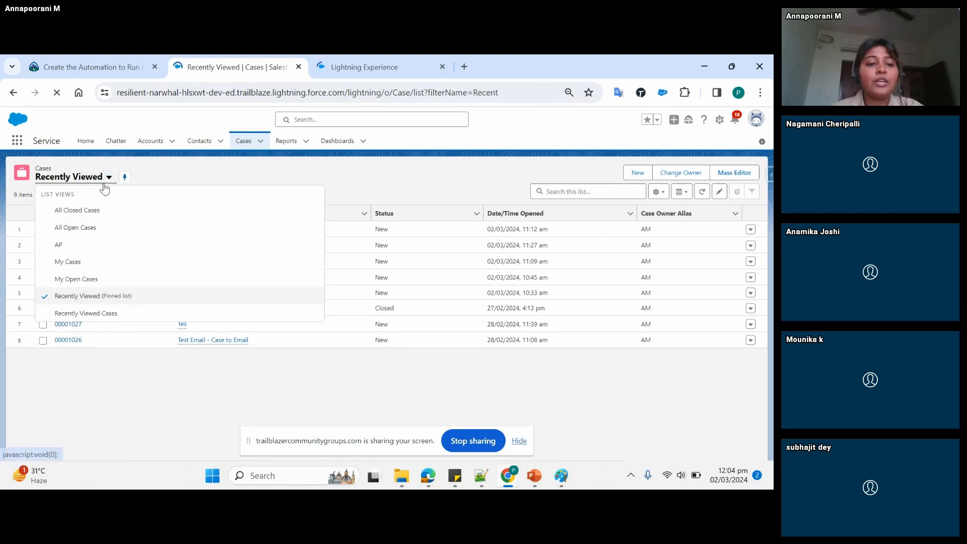
left_click(76, 228)
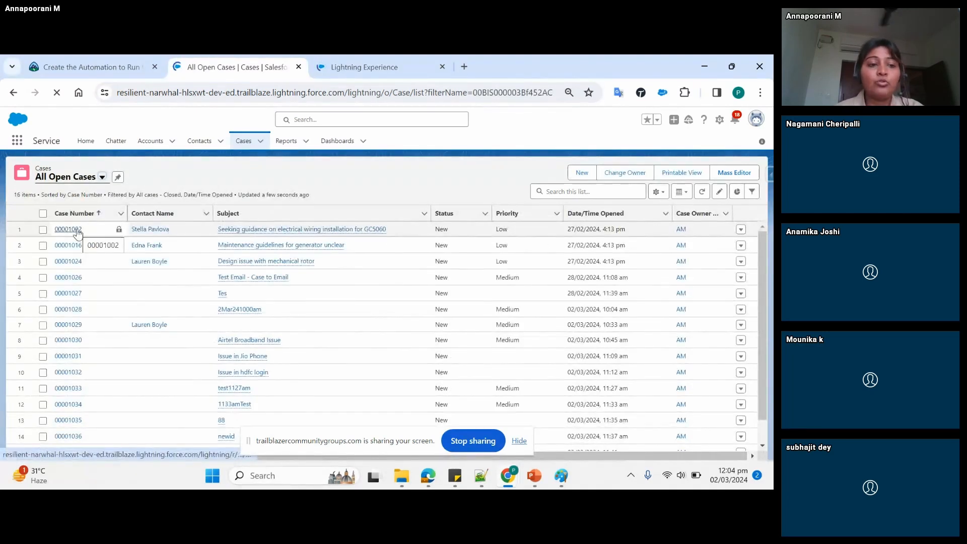
left_click(99, 179)
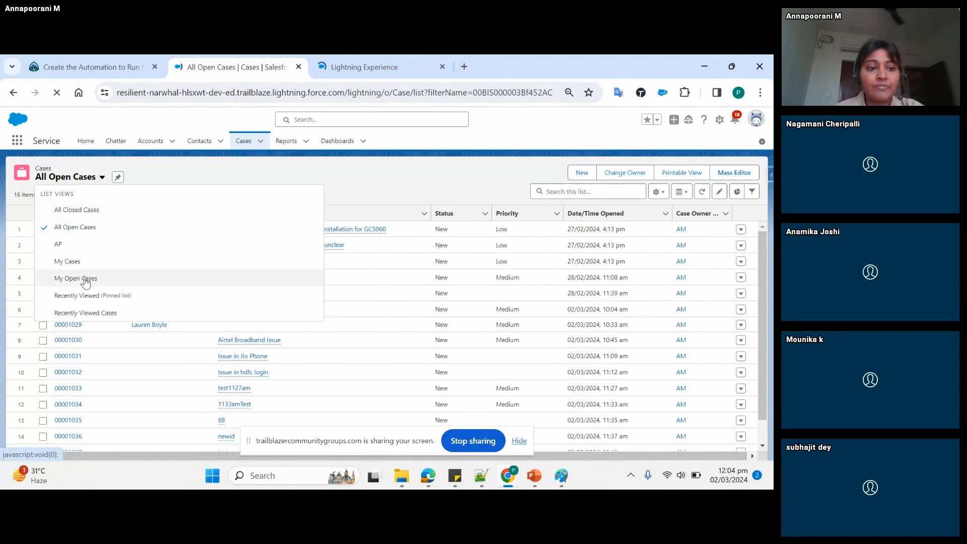
left_click(442, 151)
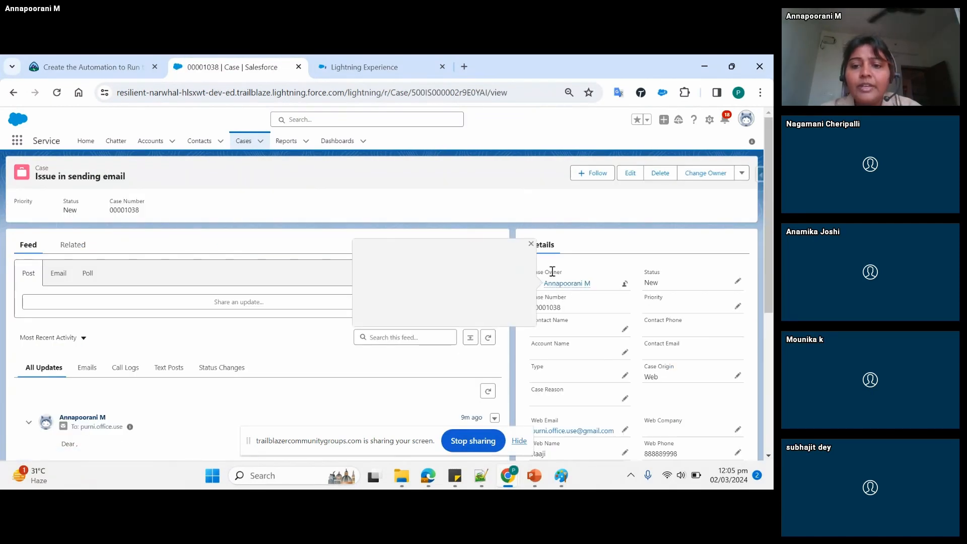
left_click_drag(569, 277, 529, 279)
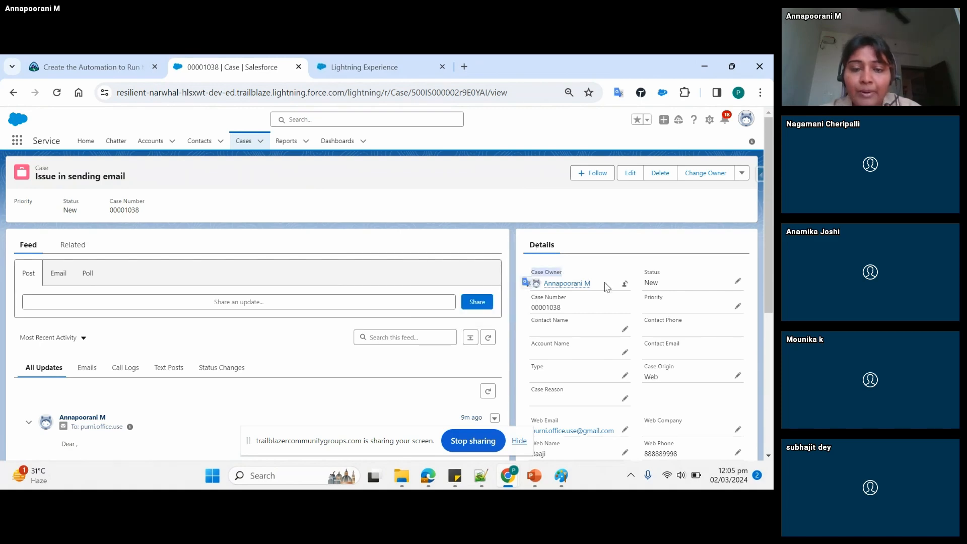
- Return to the Setup browser tab, search the setup pages for "assign" and open Case Assignment Rules
left_click(388, 69)
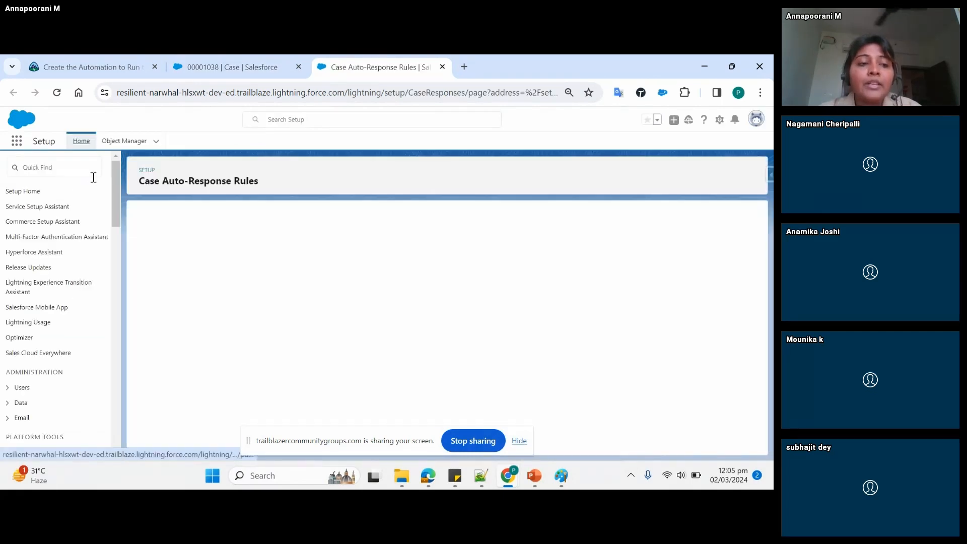
left_click(80, 168)
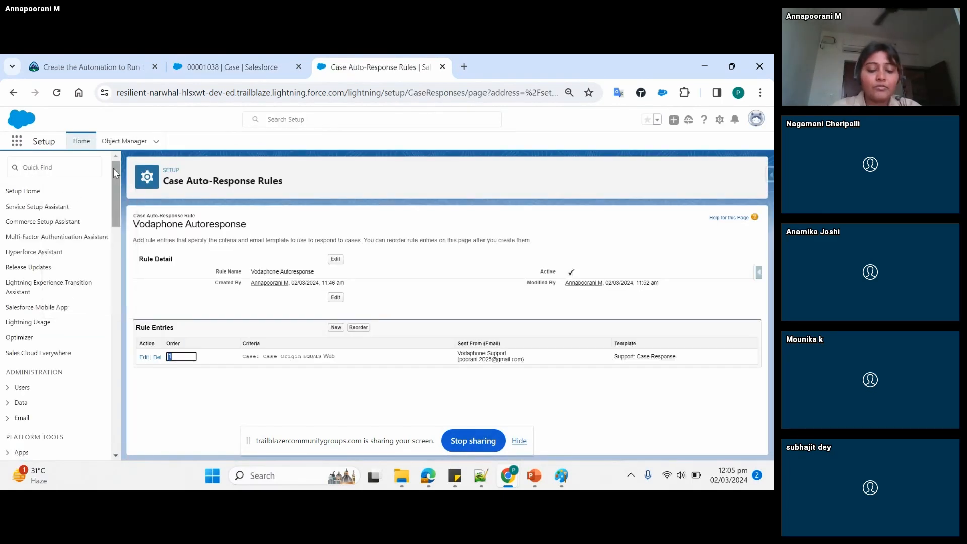
type("assig")
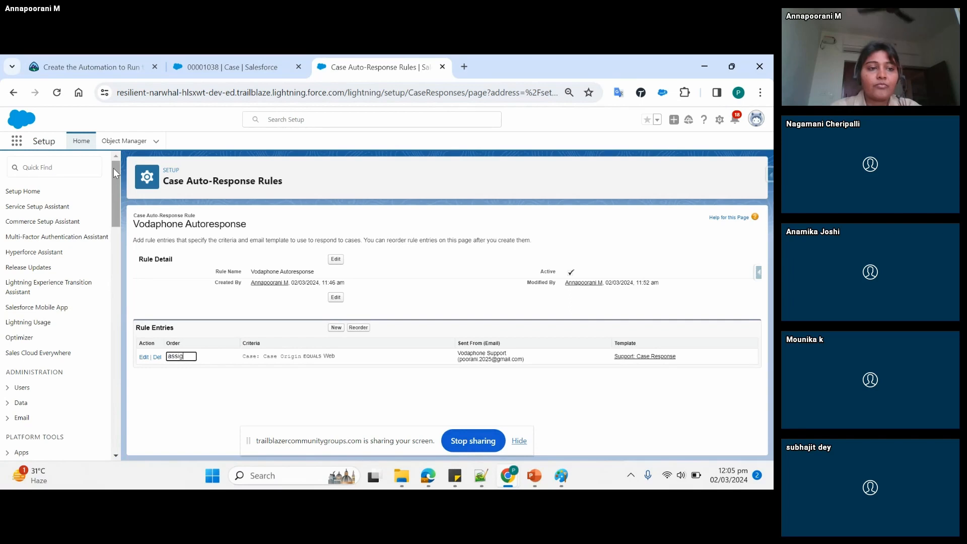
left_click(68, 169)
type("ass")
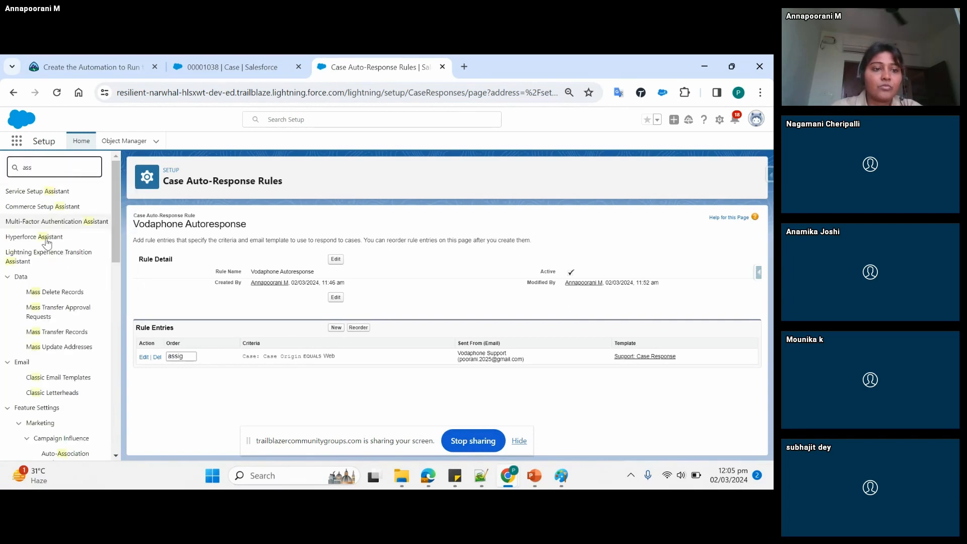
type("ign")
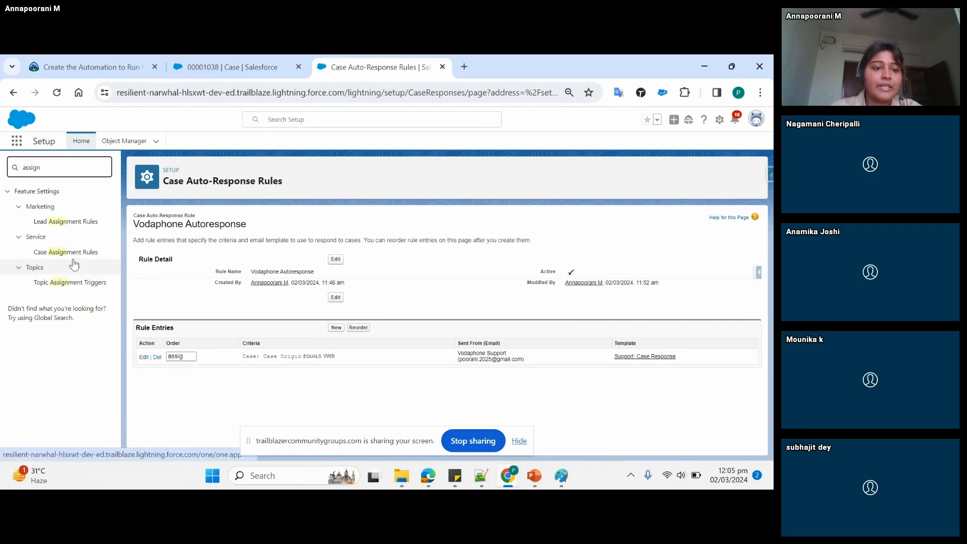
left_click(78, 255)
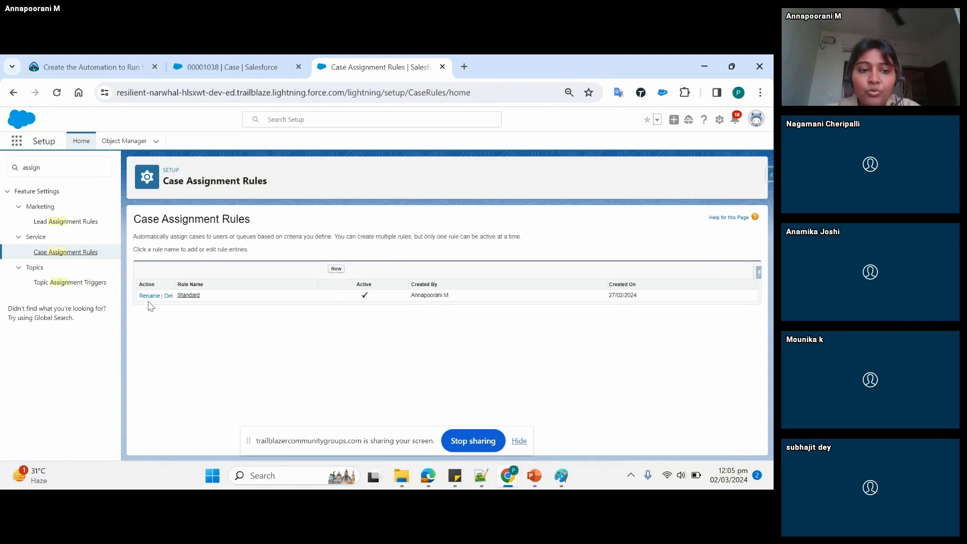
- Rename the Standard case assignment rule as "Vodaphone Standard" and save it
left_click(189, 297)
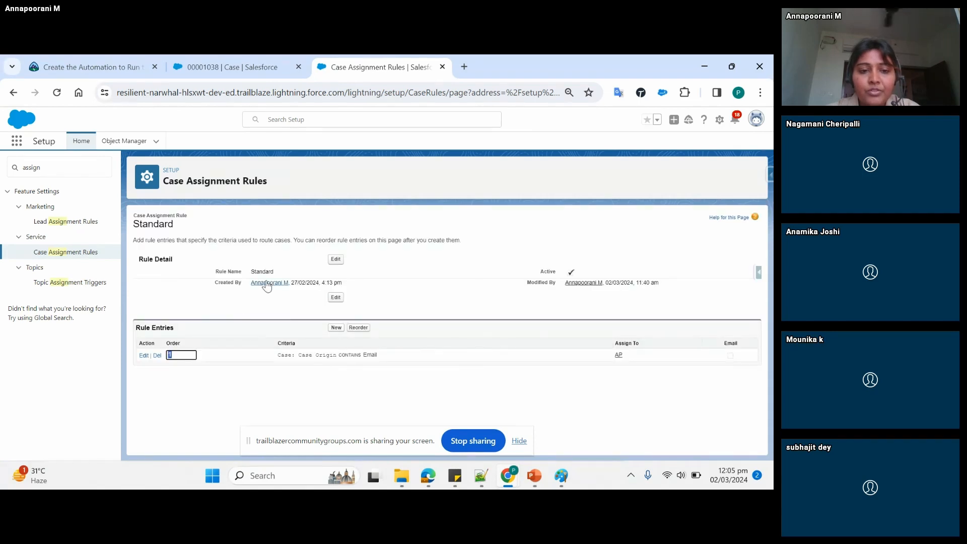
left_click(337, 260)
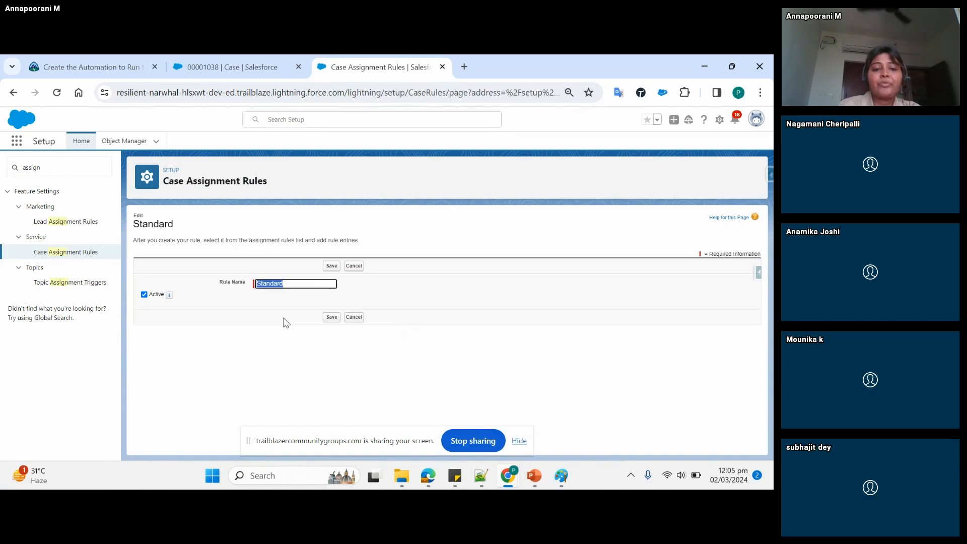
left_click(259, 285)
left_click(276, 284)
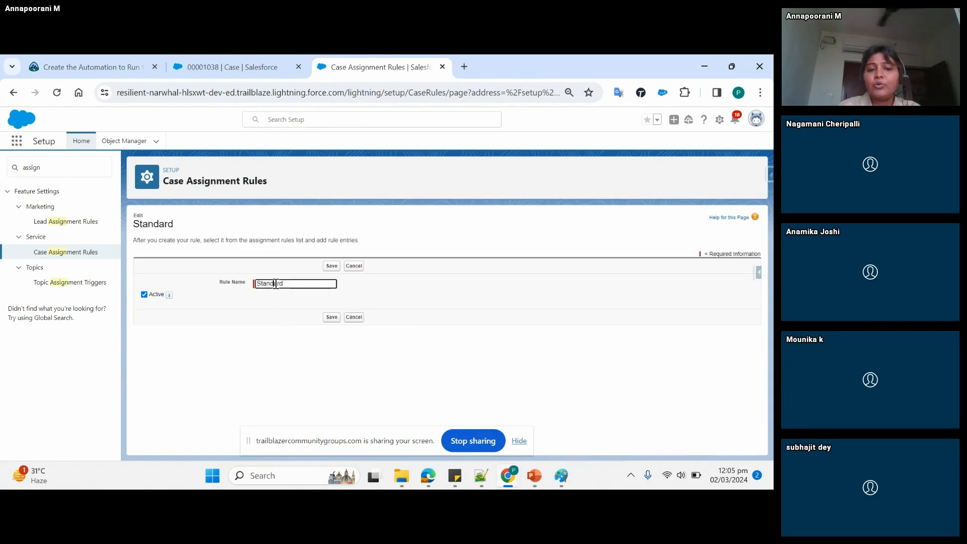
type("Vodaphone")
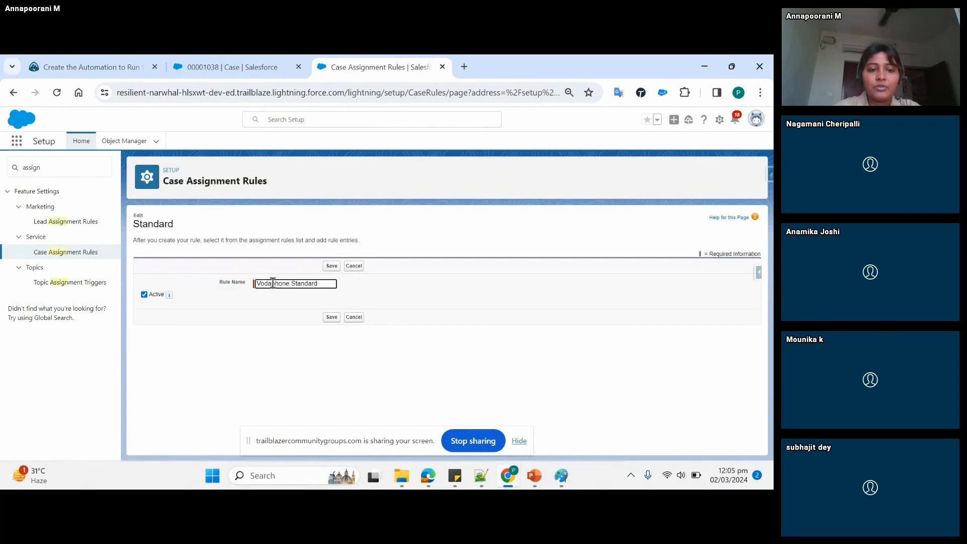
left_click(330, 319)
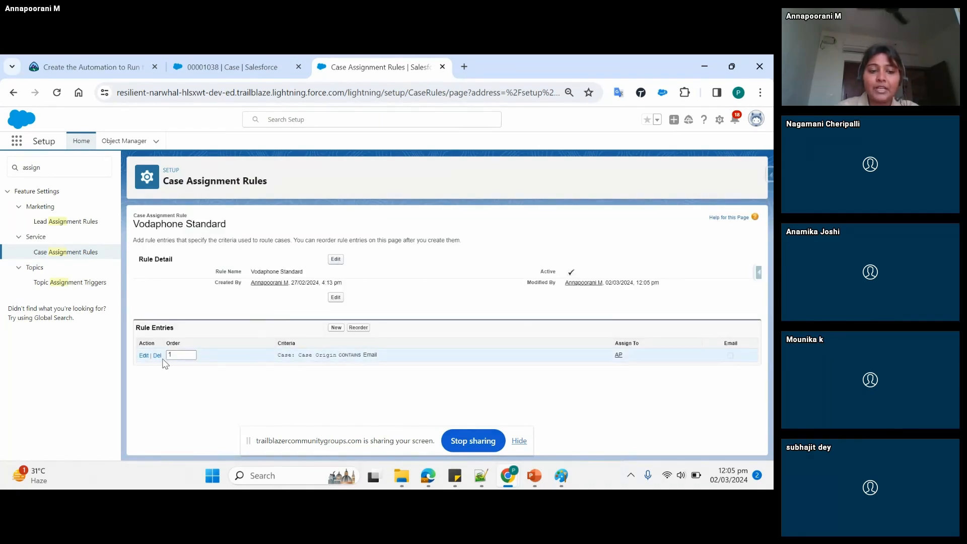
- Edit the rule's first entry so that its criterion reads Case Origin contains Web
left_click(143, 356)
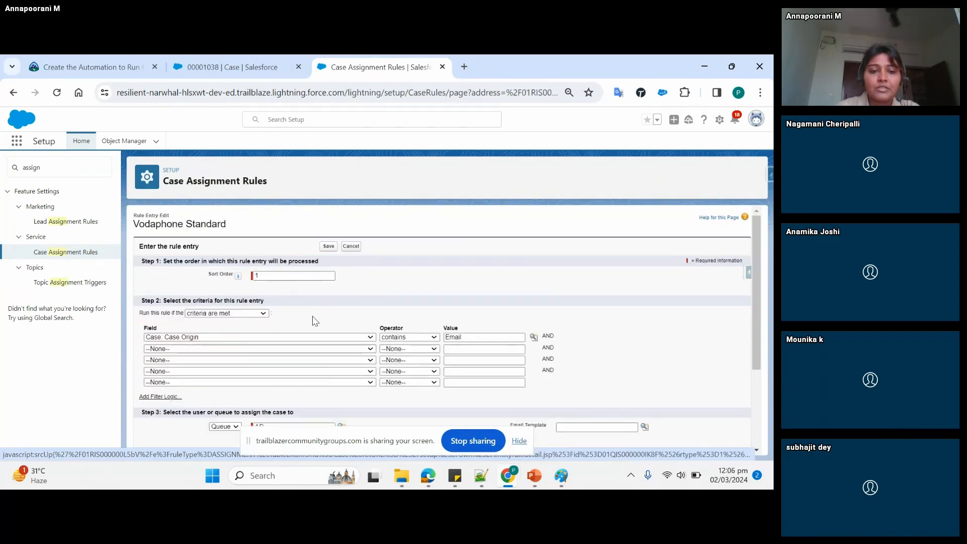
scroll(315, 321, "down", 1)
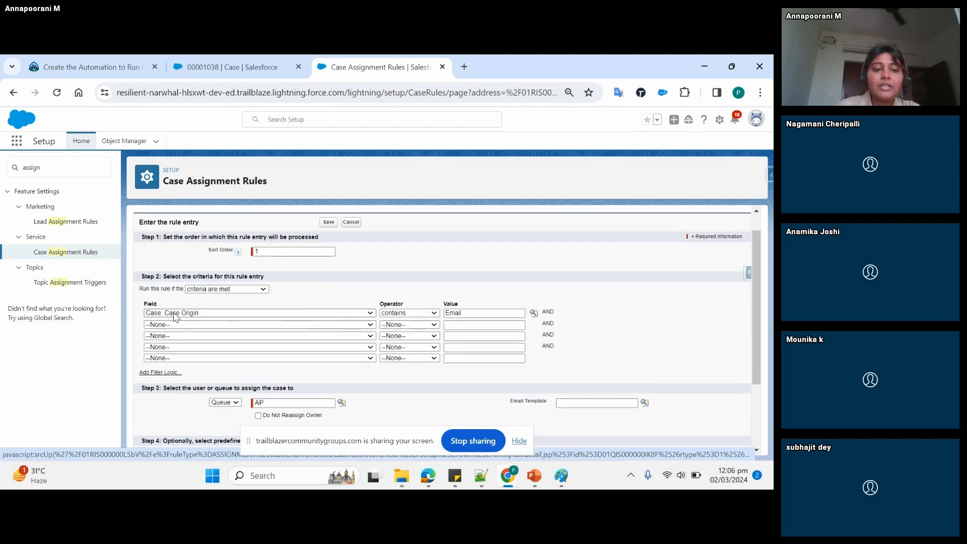
left_click(295, 253)
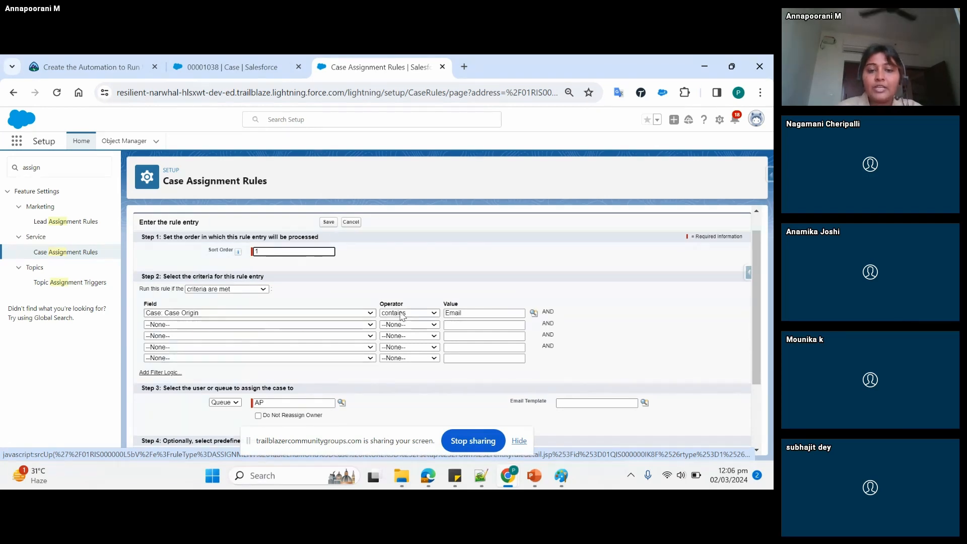
left_click(440, 280)
scroll(439, 280, "down", 1)
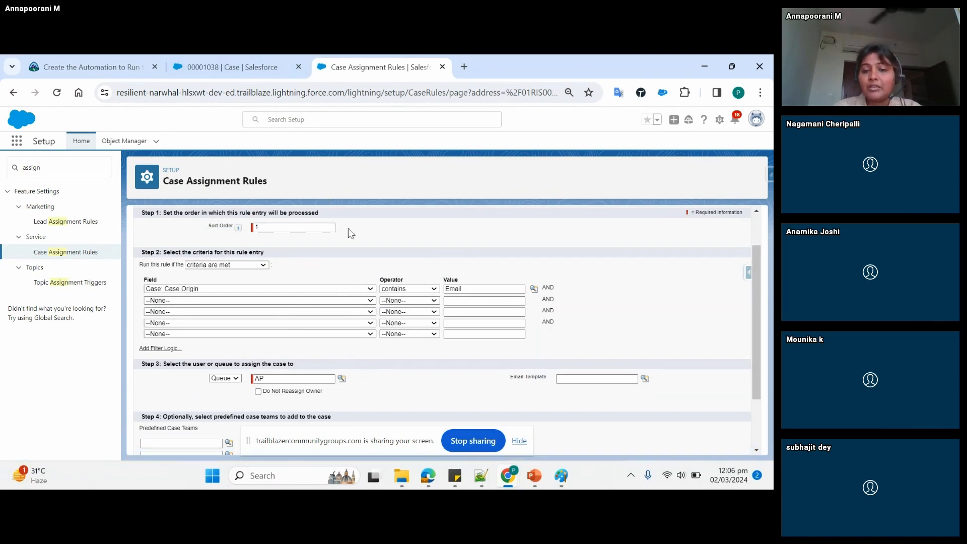
left_click(477, 288)
left_click_drag(477, 289, 430, 288)
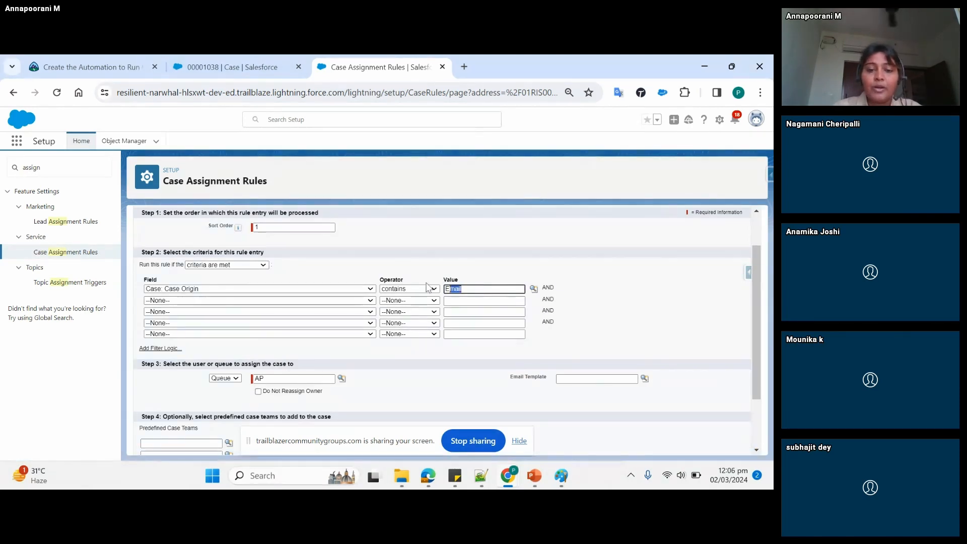
type("Web")
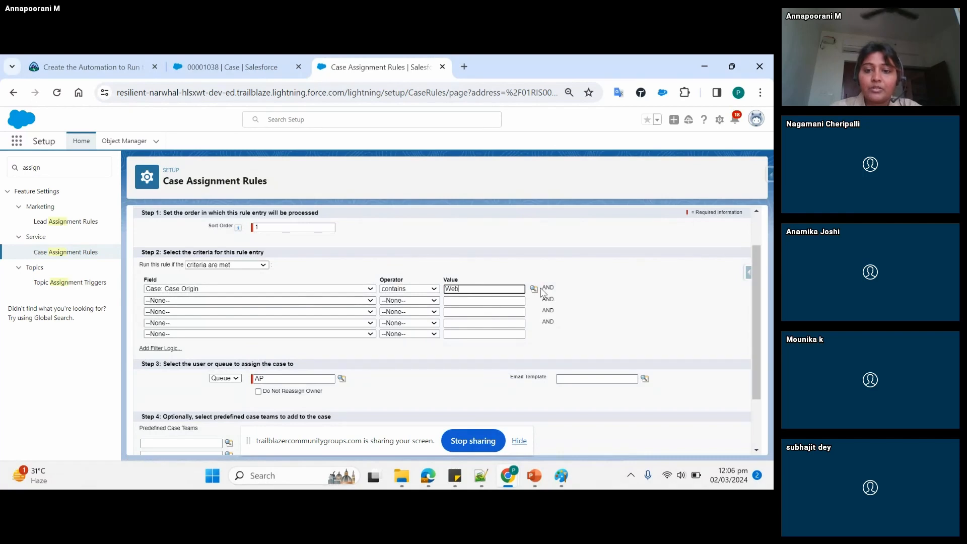
left_click(535, 290)
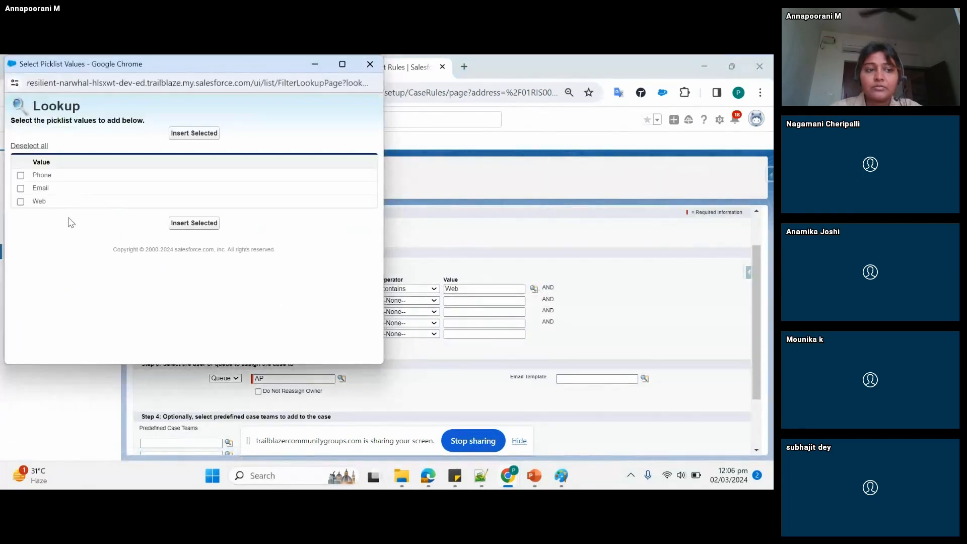
left_click(21, 201)
left_click(370, 64)
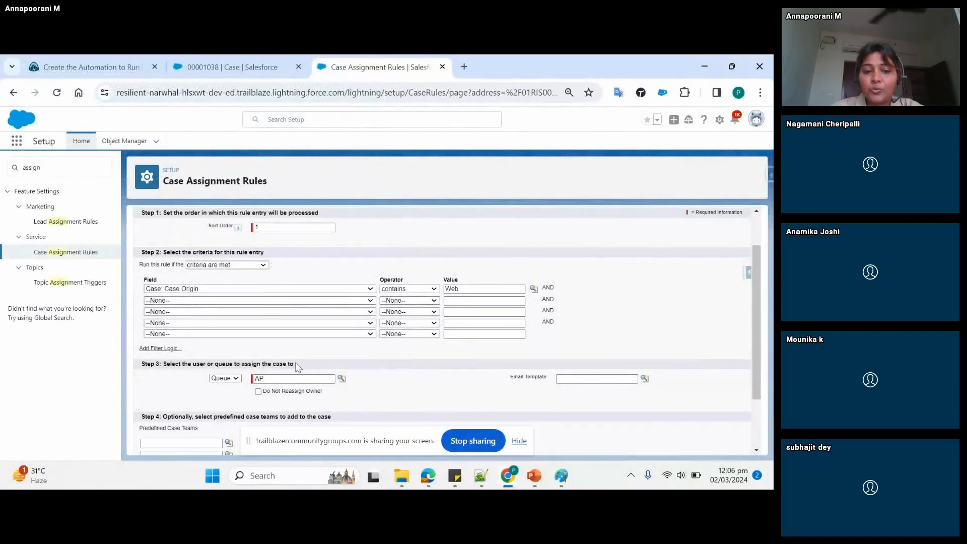
- Choose Queue as the assignee type in the rule entry's user-or-queue assignment
left_click(225, 378)
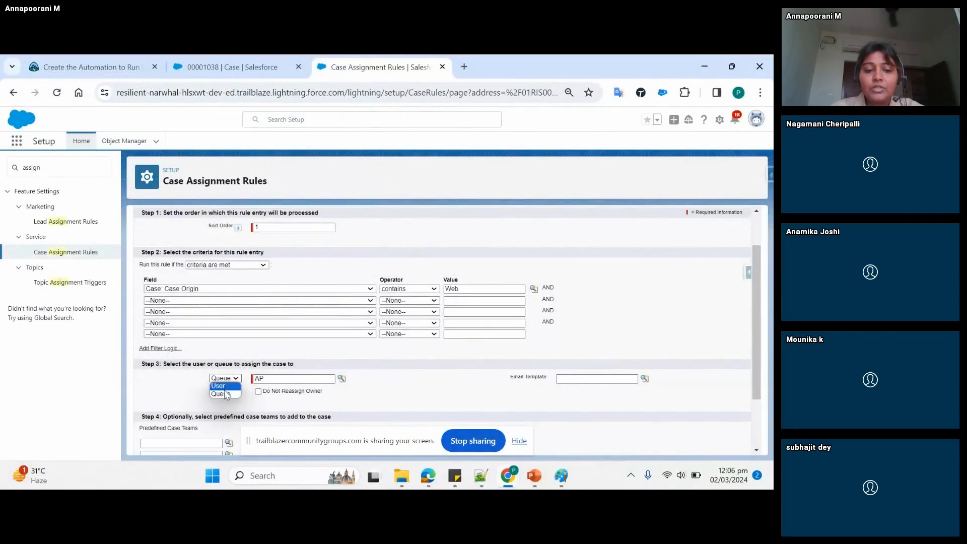
left_click(229, 394)
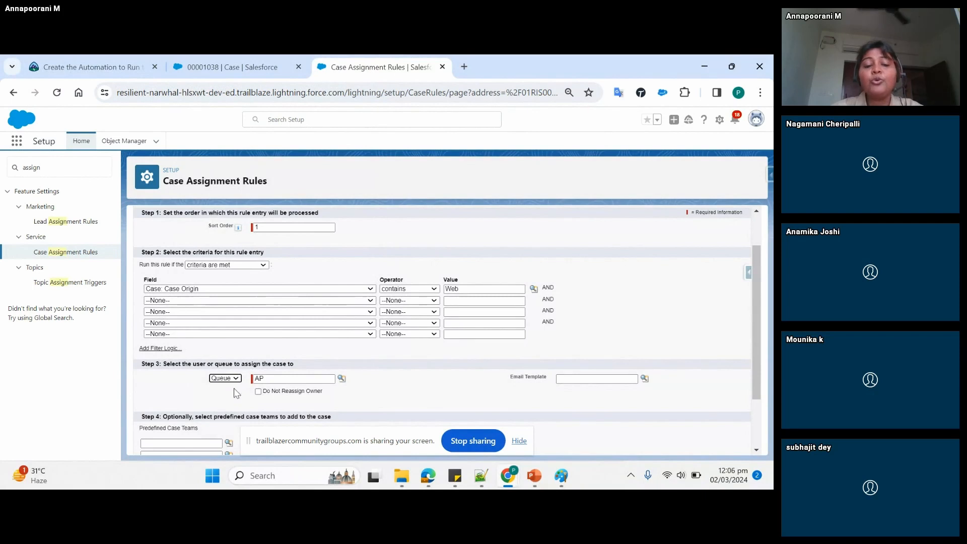
key("Tab")
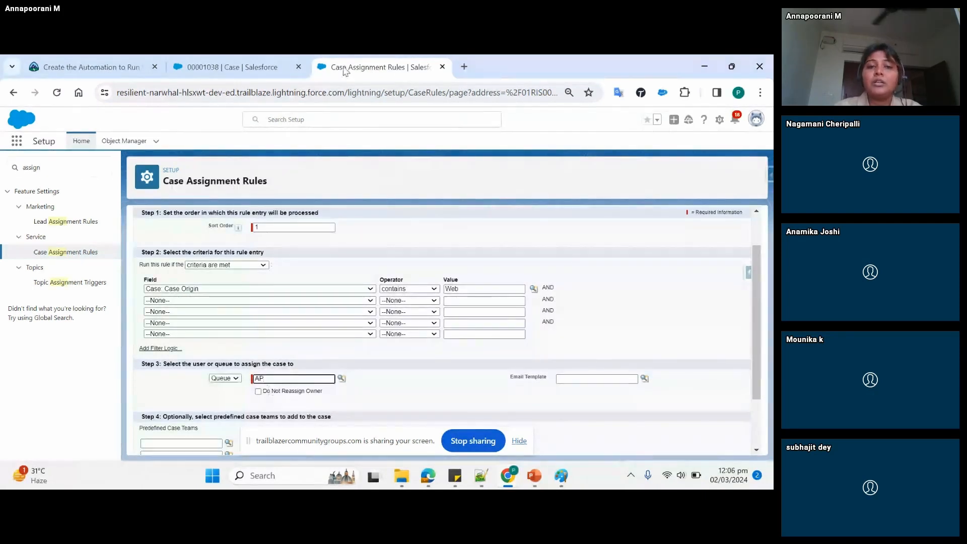
- Switch to the case's browser tab, open Setup from there, search the setup pages for "que" and open Queues
left_click(248, 69)
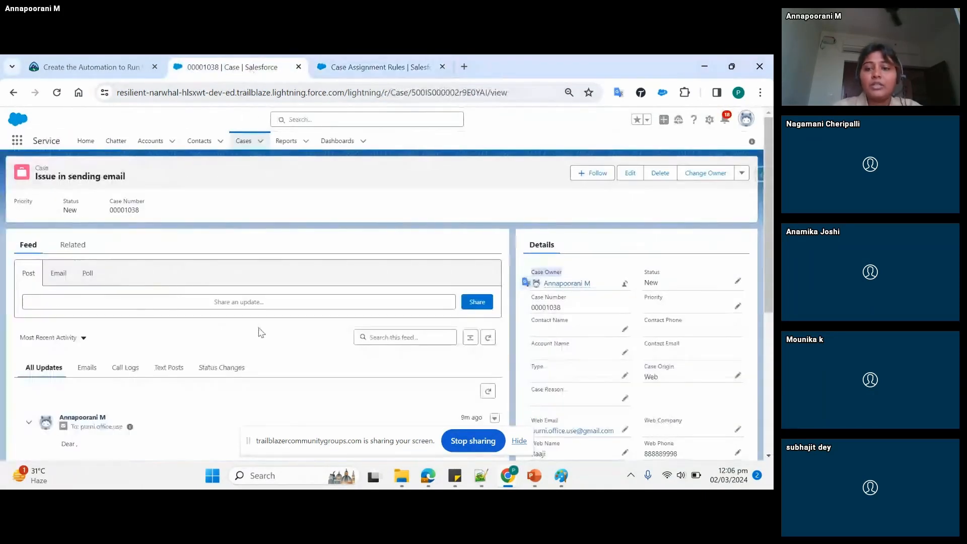
left_click(711, 123)
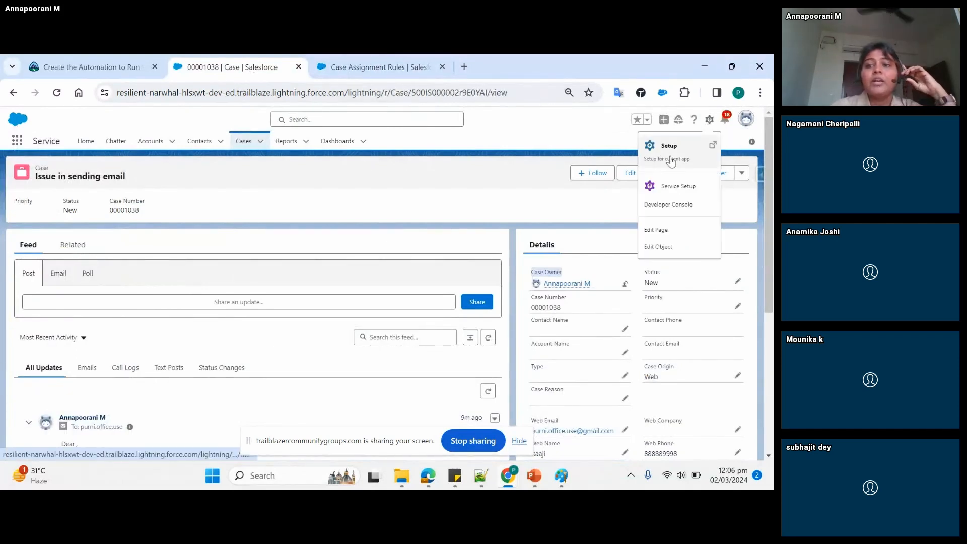
left_click(670, 155)
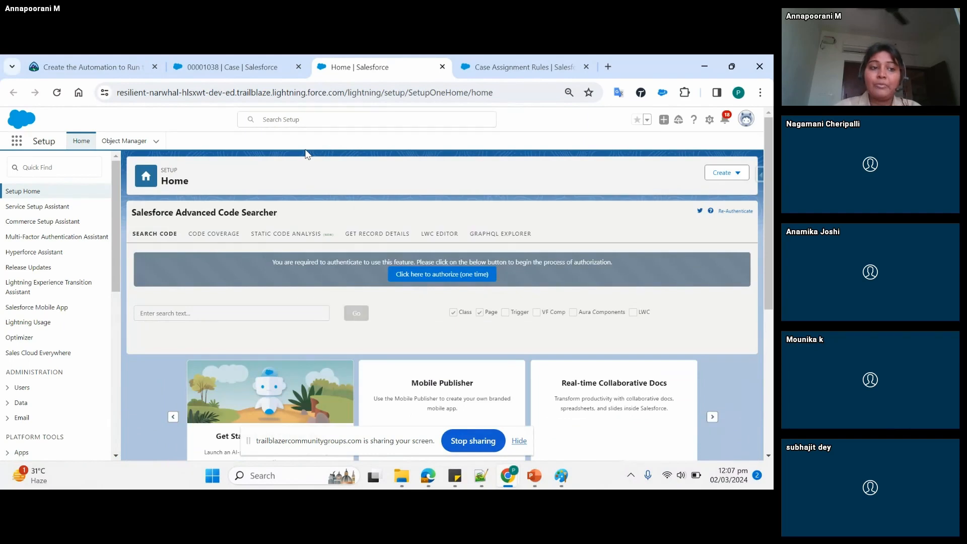
left_click(67, 171)
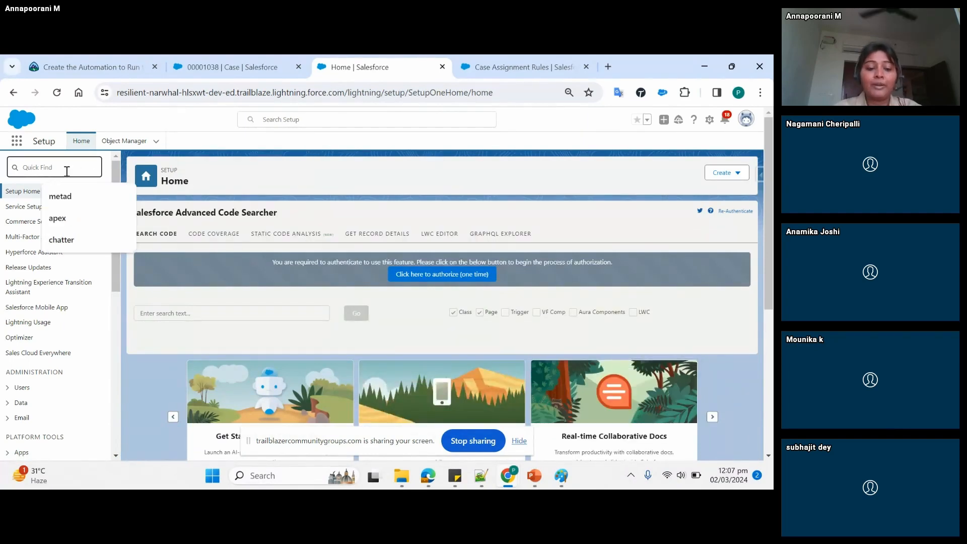
type("que")
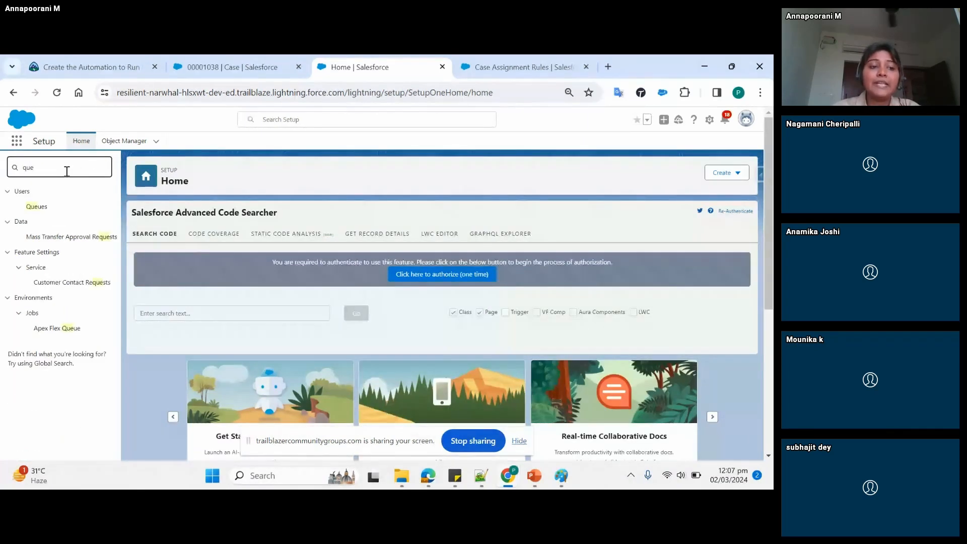
left_click(35, 207)
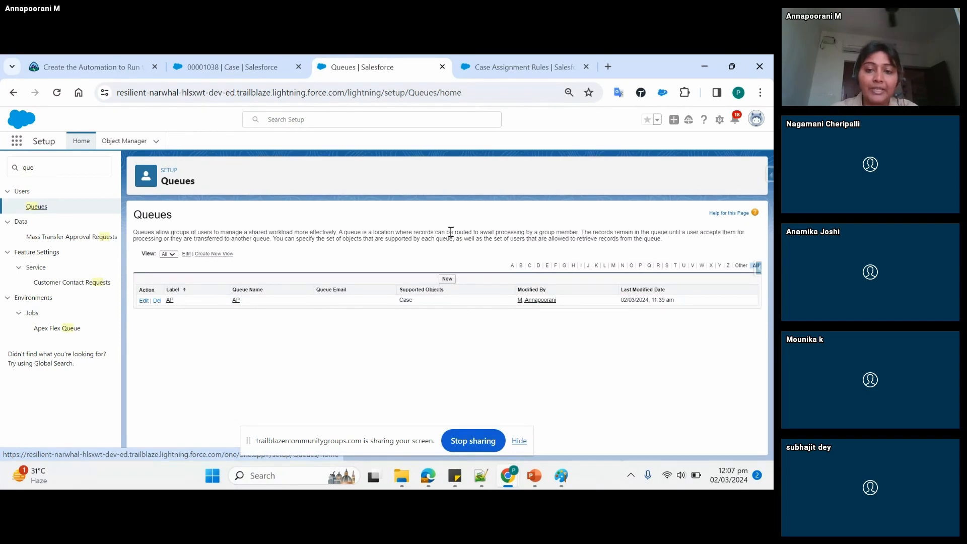
- Start a new queue with the label "Vodaphone Mobile" and the queue name Vodaphone_Mobile
left_click(448, 278)
left_click(285, 290)
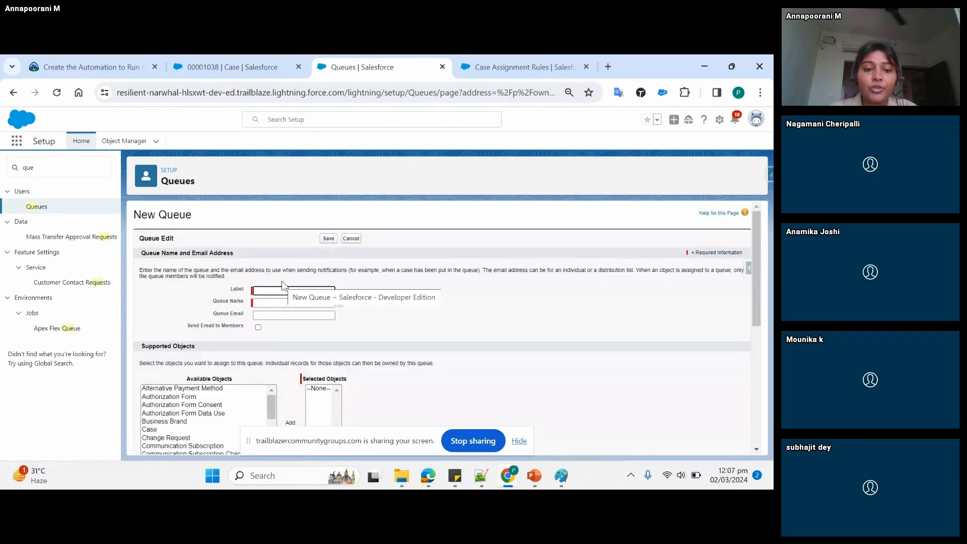
type("Vodaphon")
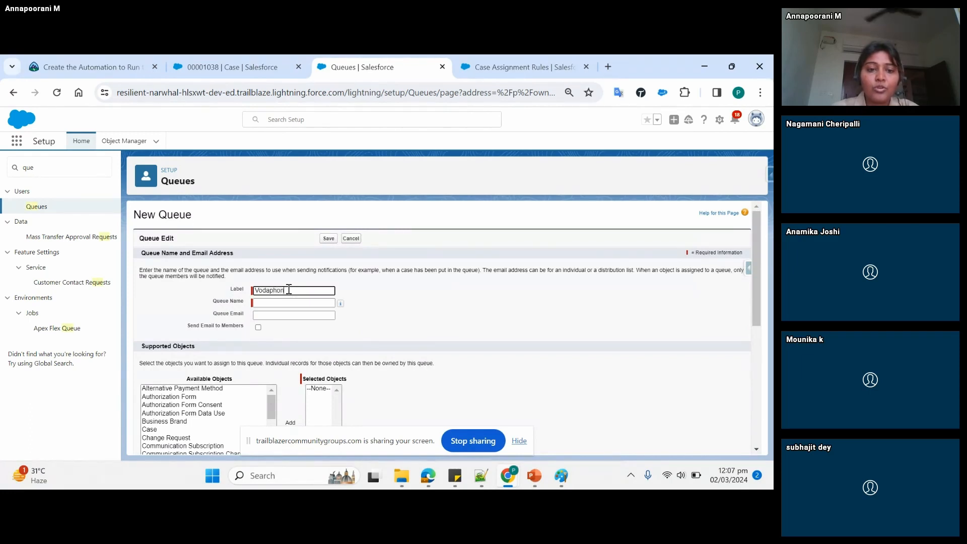
type("e Mobile")
key("Tab")
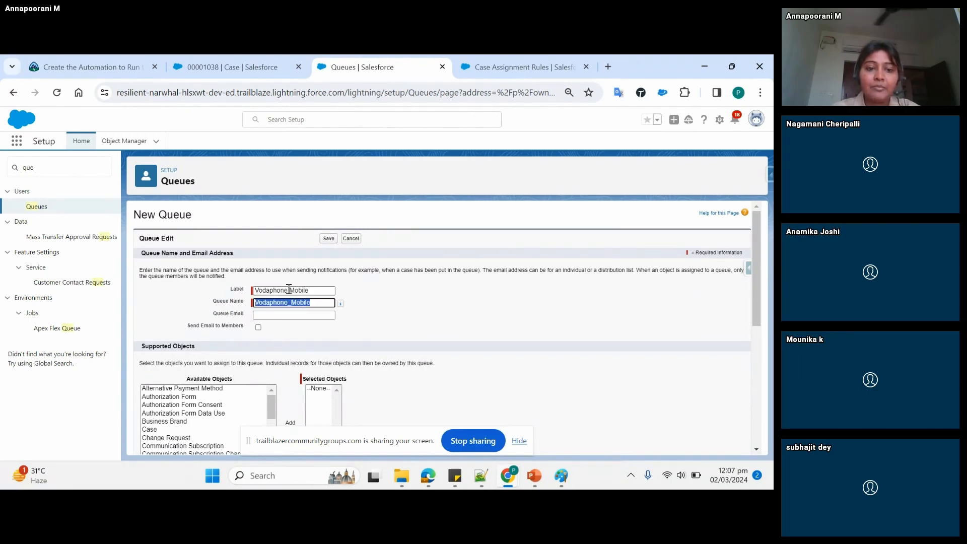
left_click(405, 318)
- Add Case to the new queue's supported objects
scroll(407, 319, "down", 1)
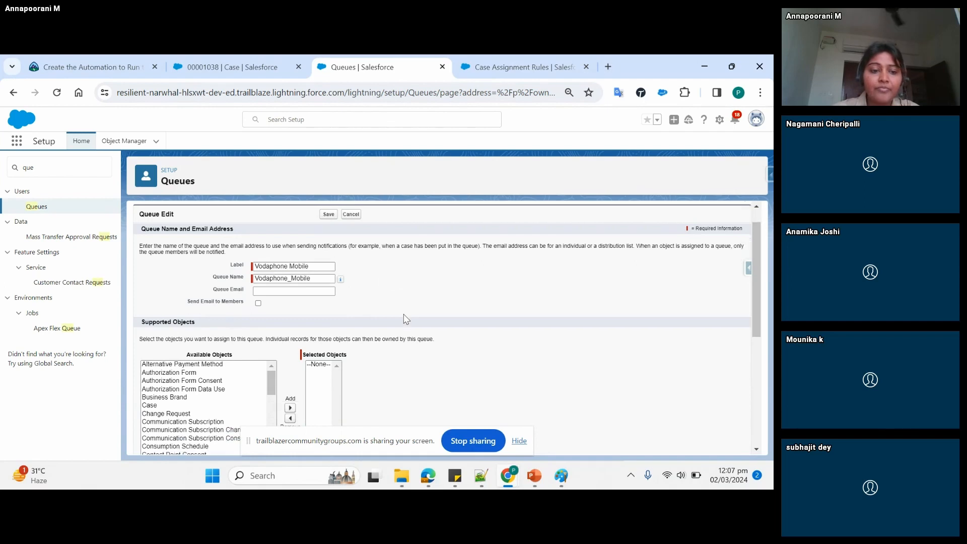
scroll(406, 319, "down", 1)
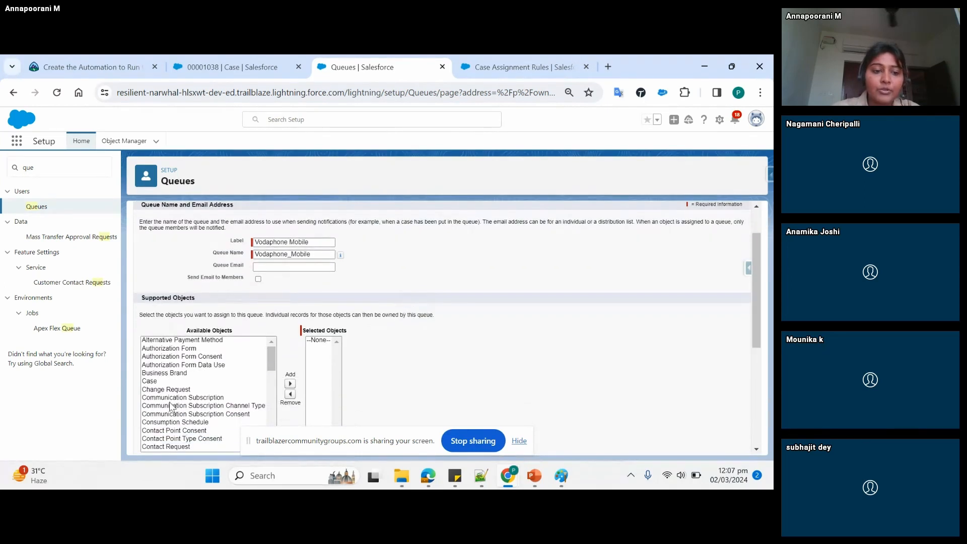
left_click(151, 380)
left_click(290, 383)
- Add the administrator's own user and Integration User as queue members and save the queue
scroll(406, 371, "down", 5)
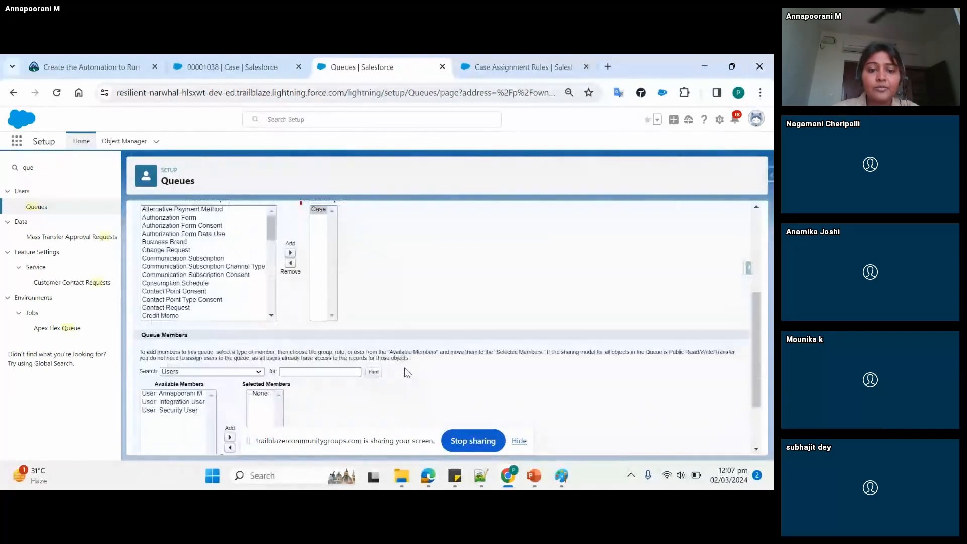
scroll(407, 373, "down", 2)
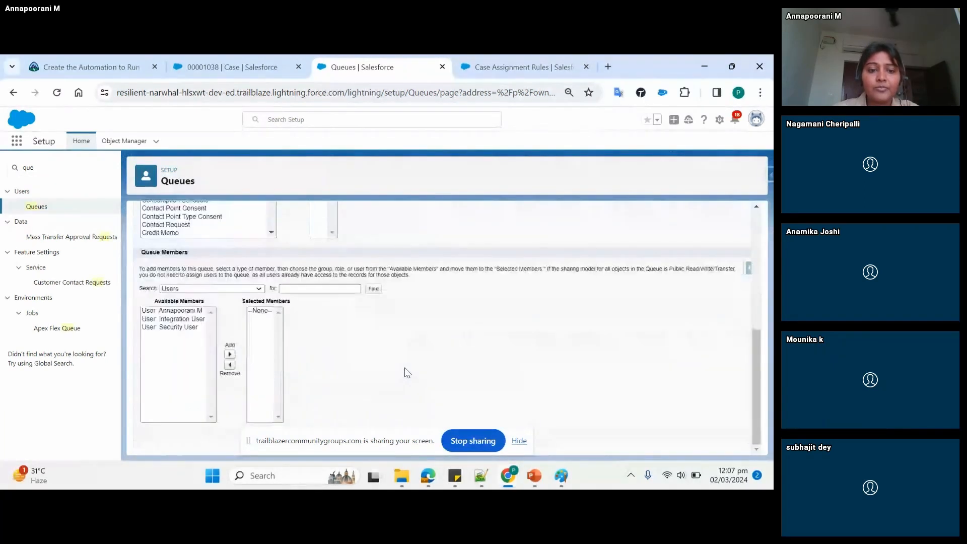
left_click(193, 313)
left_click(195, 319)
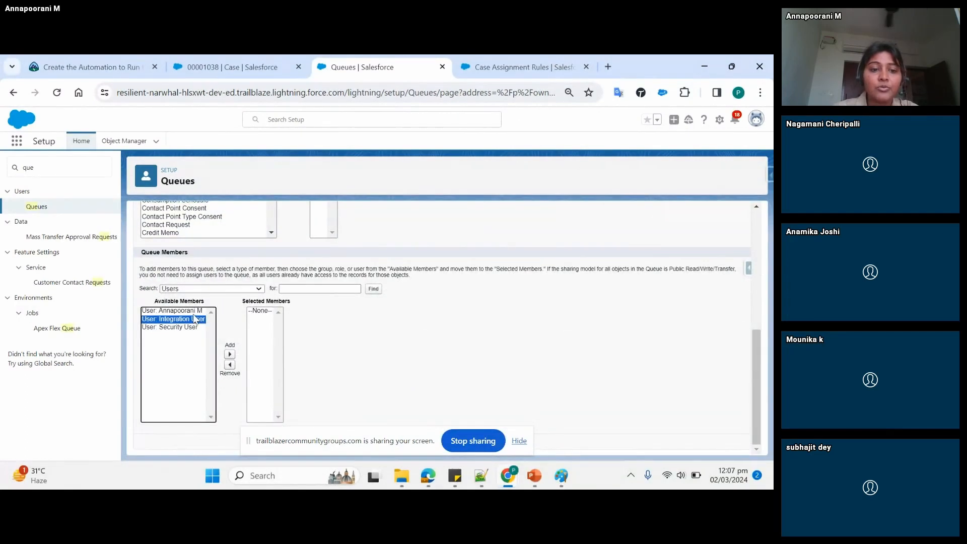
left_click(195, 312, "ctrl")
left_click(230, 354)
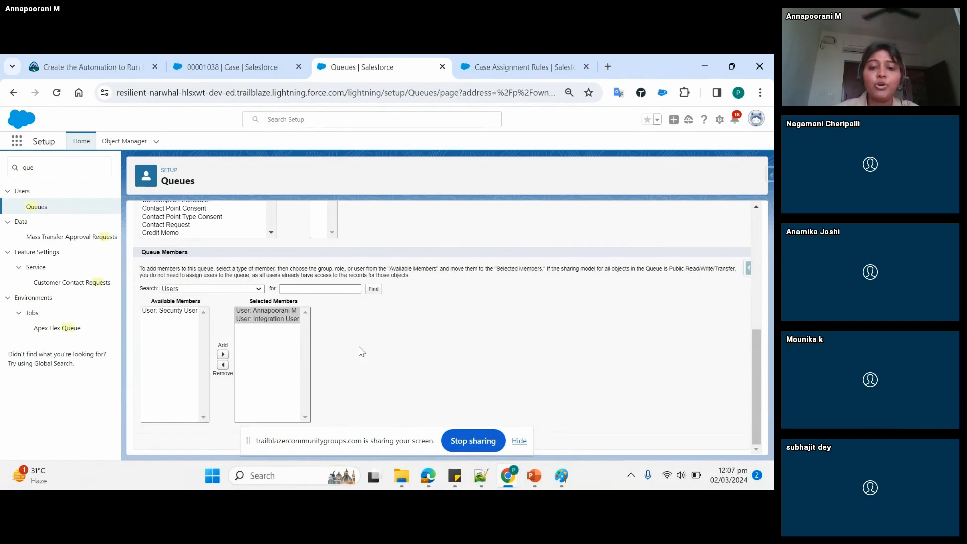
scroll(362, 351, "up", 10)
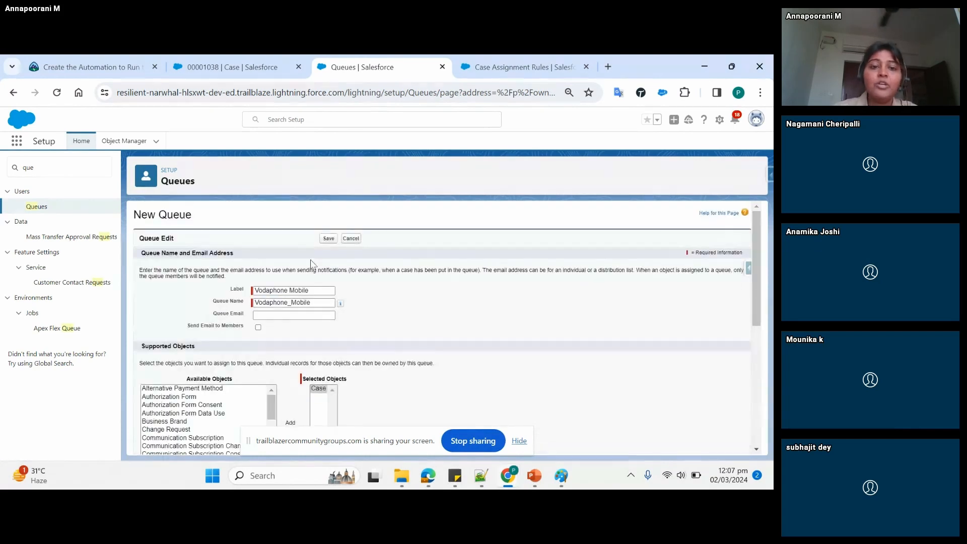
left_click(328, 240)
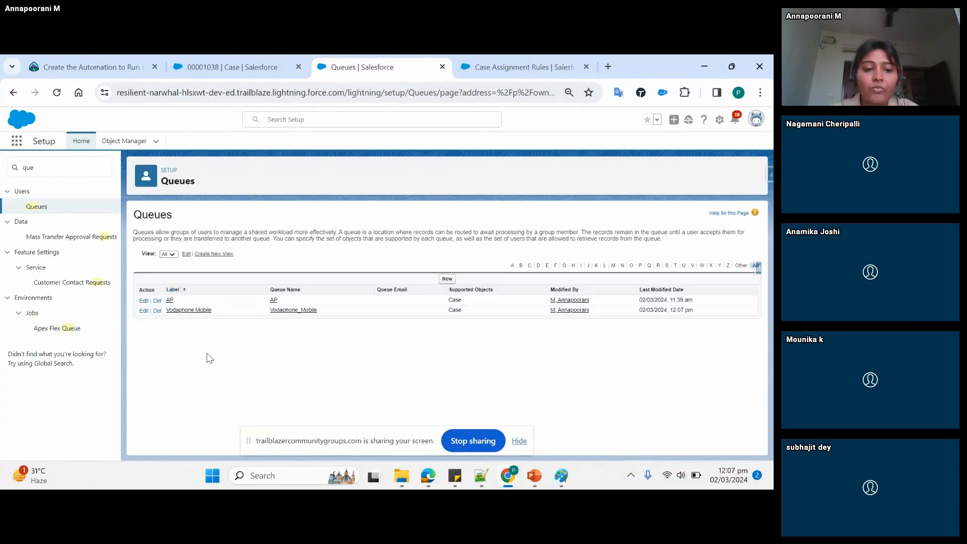
- Review the Vodaphone Mobile queue's details, and return to the Queues list by searching the setup pages for "que"
left_click(189, 310)
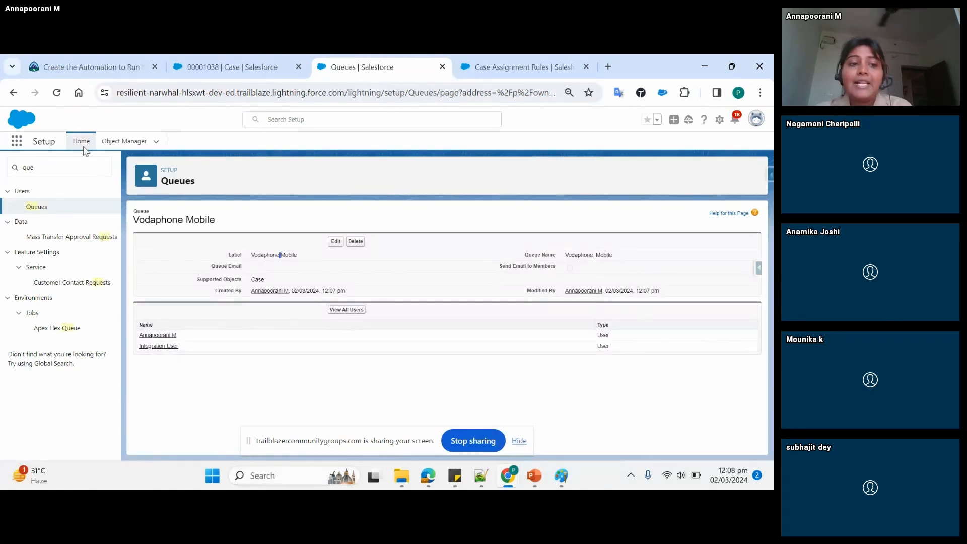
left_click(718, 122)
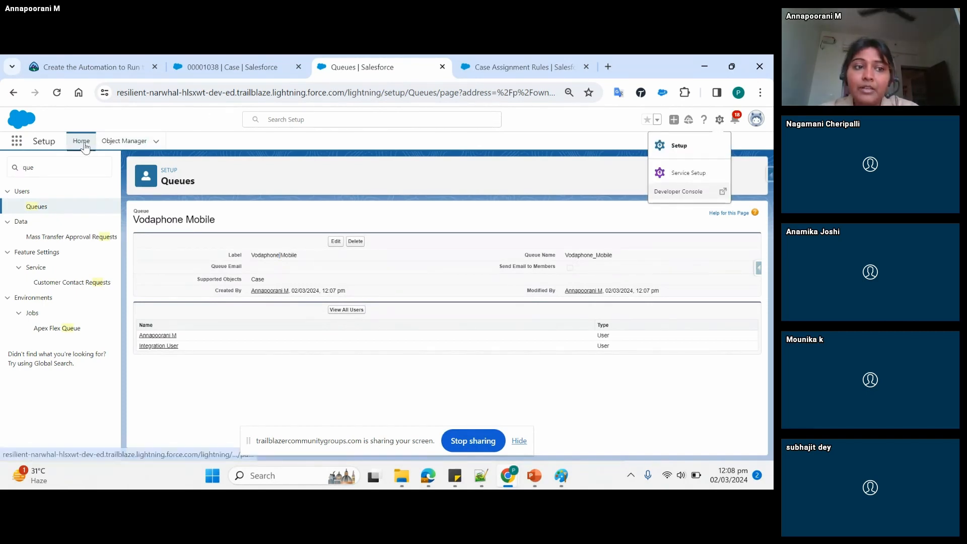
left_click(69, 166)
key("BackSpace")
key("BackSpace")
key("BackSpace")
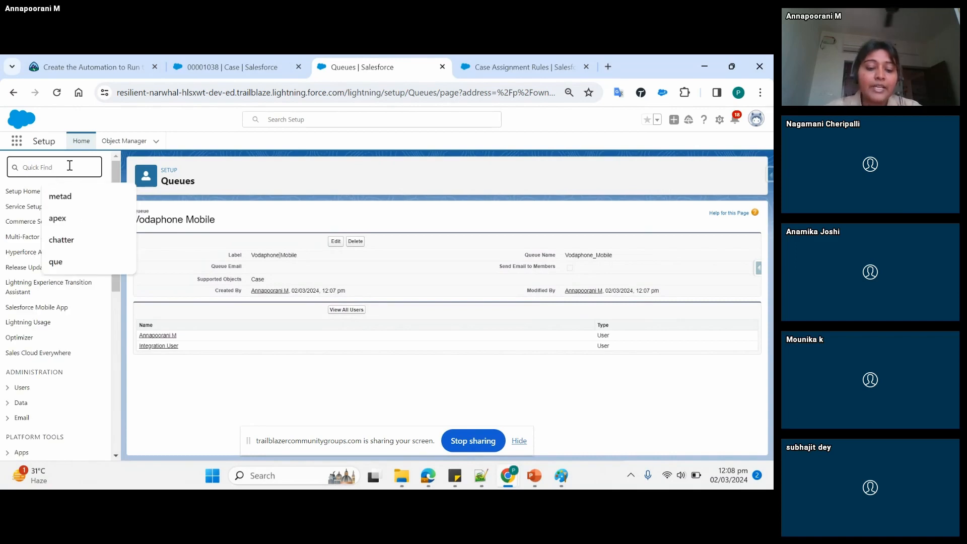
type("que")
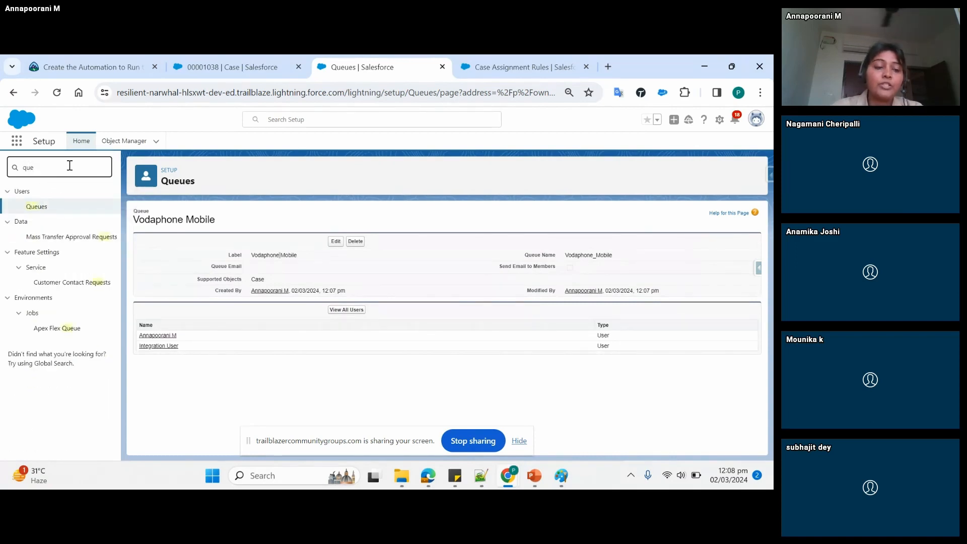
left_click(40, 208)
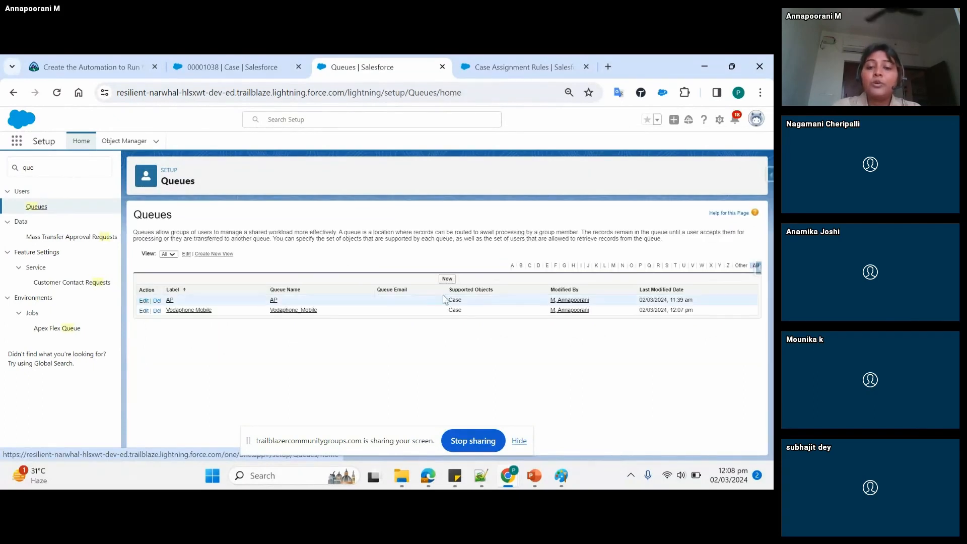
- Open the Vodaphone Mobile queue for editing and check its label and queue name
left_click(182, 312)
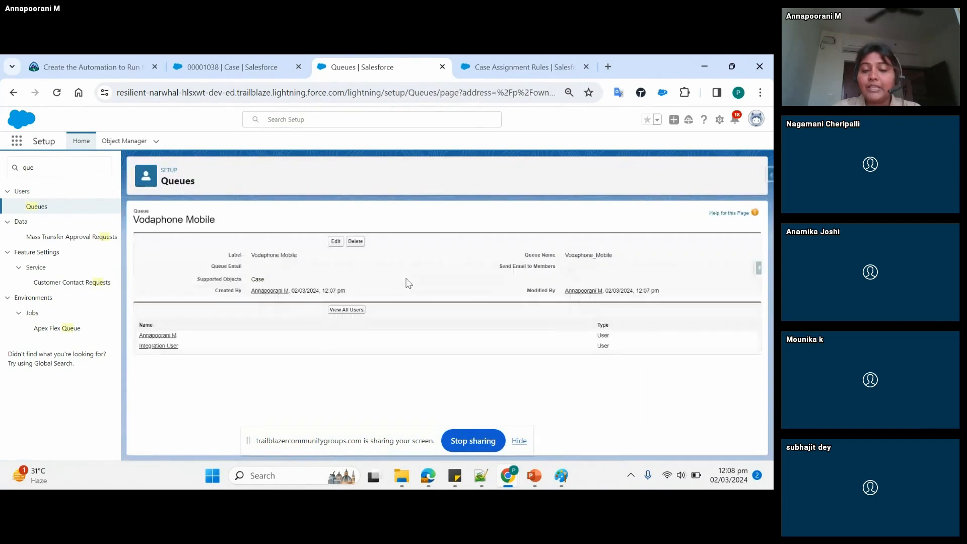
left_click(334, 243)
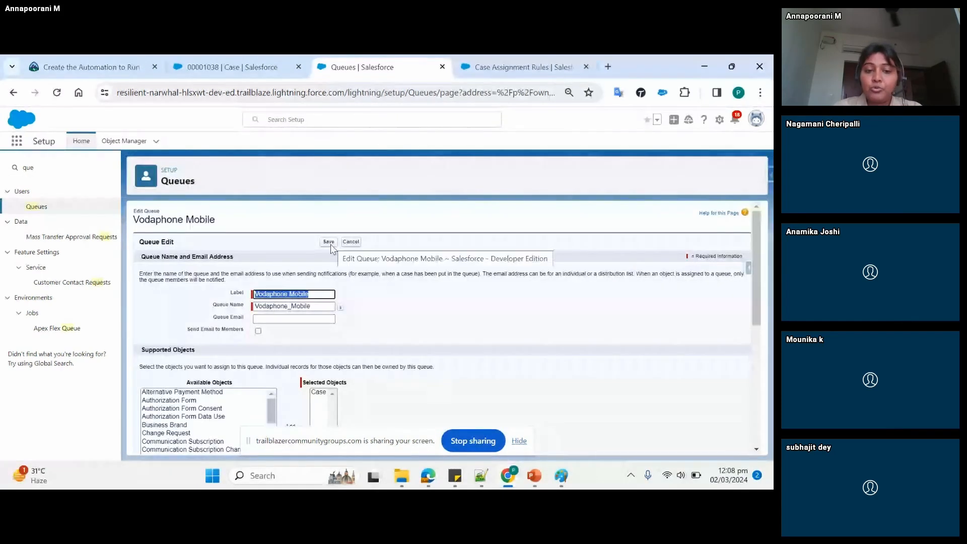
left_click(363, 315)
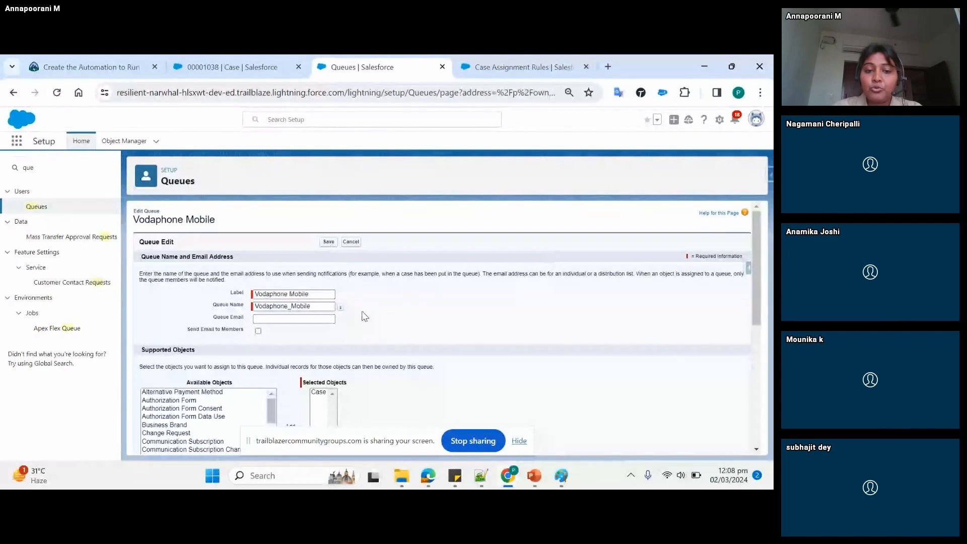
left_click(277, 295)
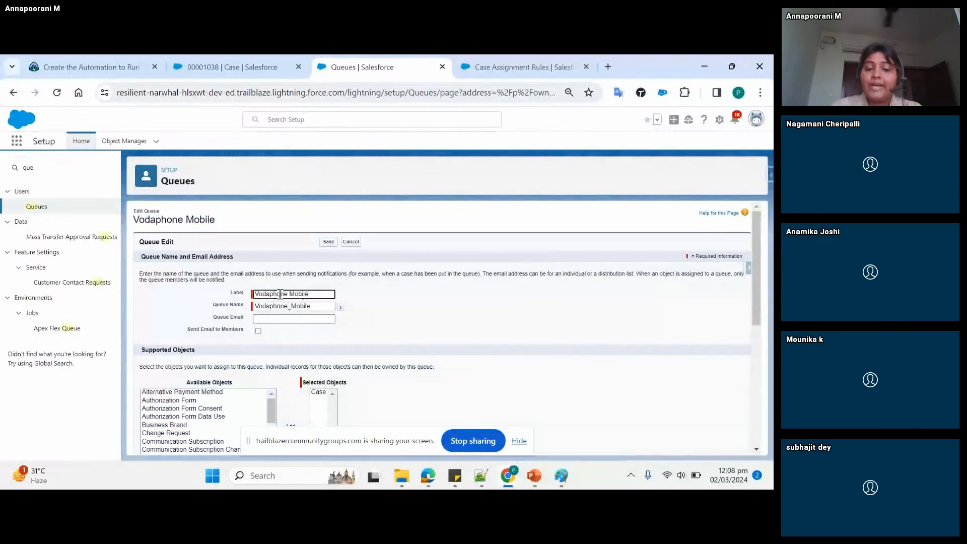
left_click(367, 318)
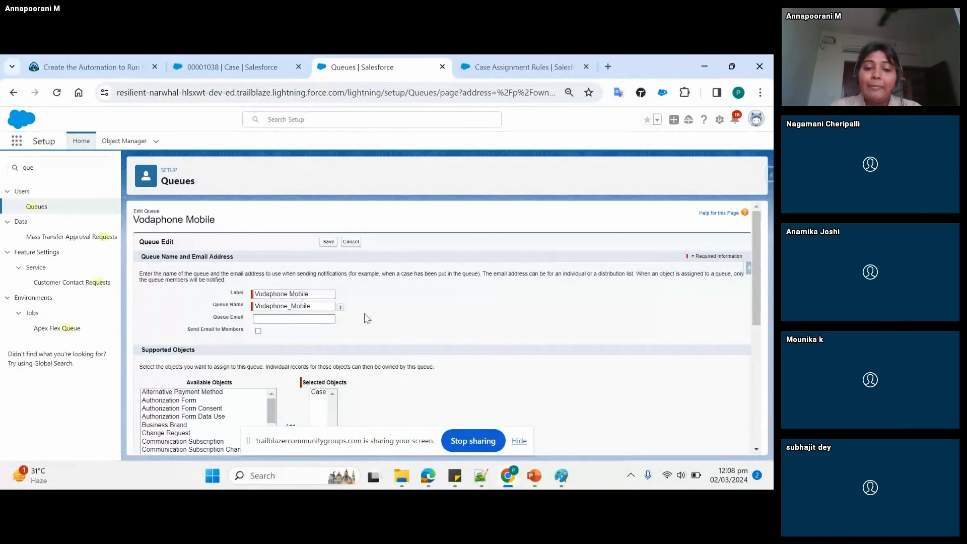
- Review the Vodaphone Mobile queue's supported objects and selected members, and leave the queue editor without saving
scroll(366, 318, "down", 1)
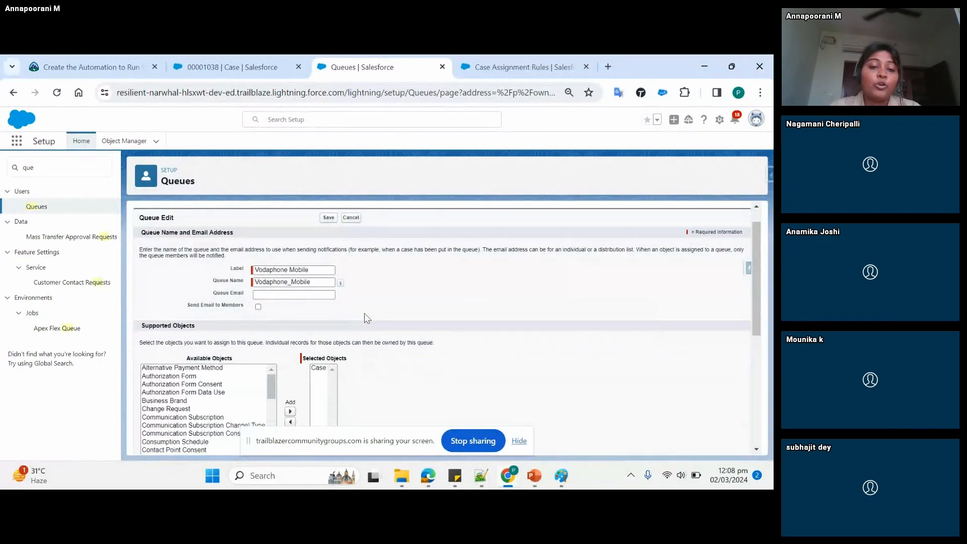
scroll(367, 318, "down", 1)
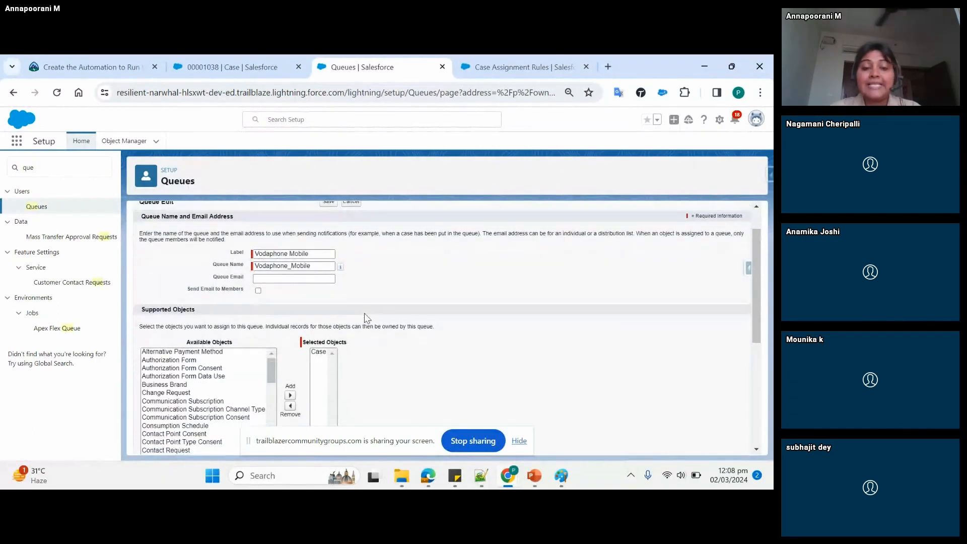
scroll(366, 318, "down", 2)
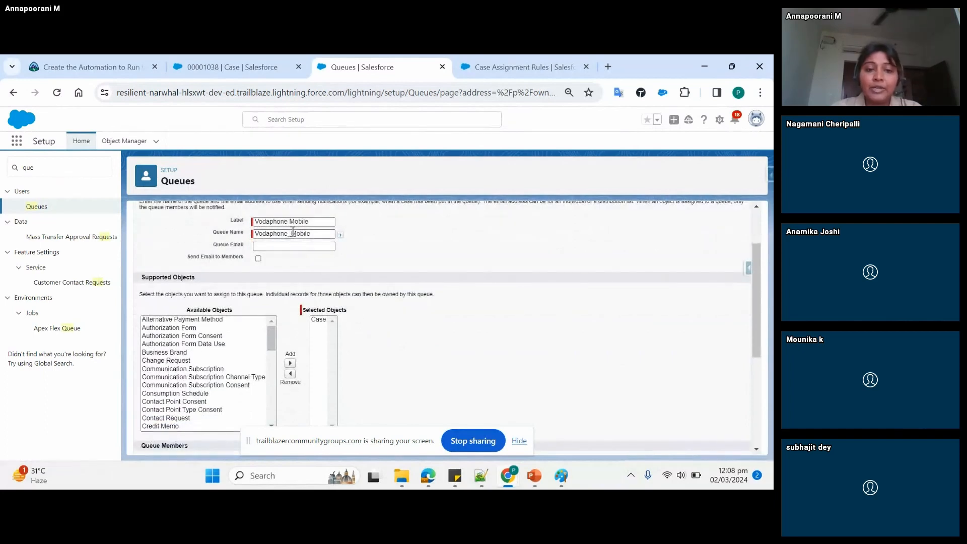
left_click(199, 328)
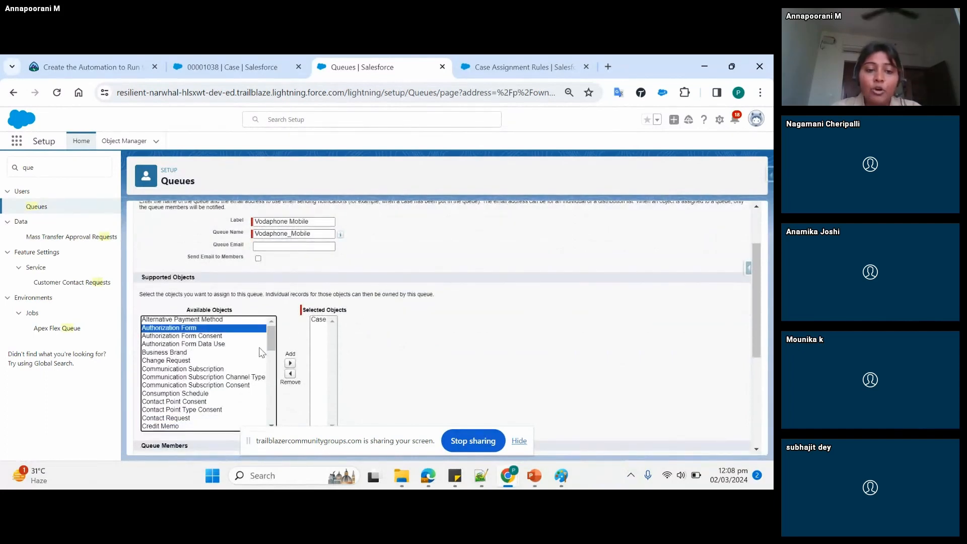
left_click_drag(271, 344, 272, 362)
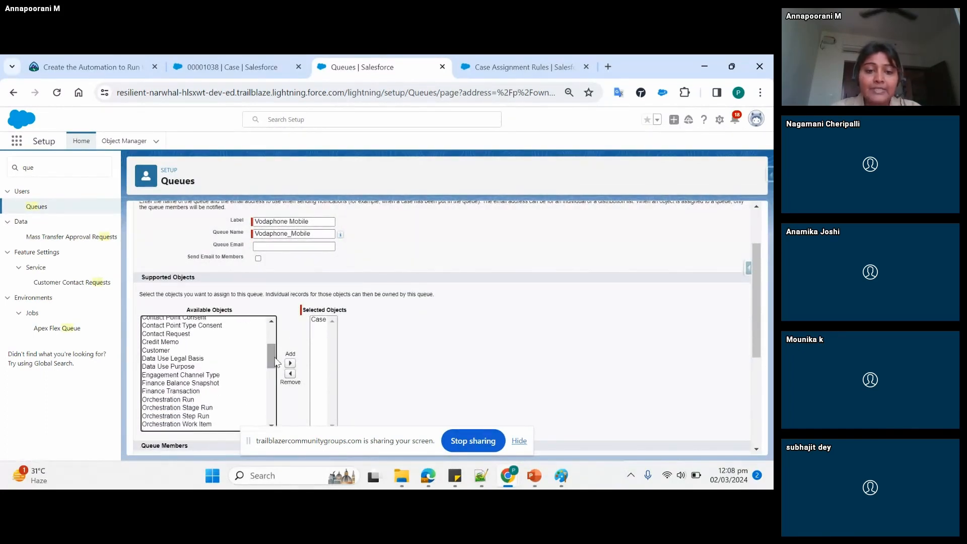
left_click(317, 321)
left_click(396, 344)
scroll(396, 345, "down", 1)
scroll(397, 344, "down", 3)
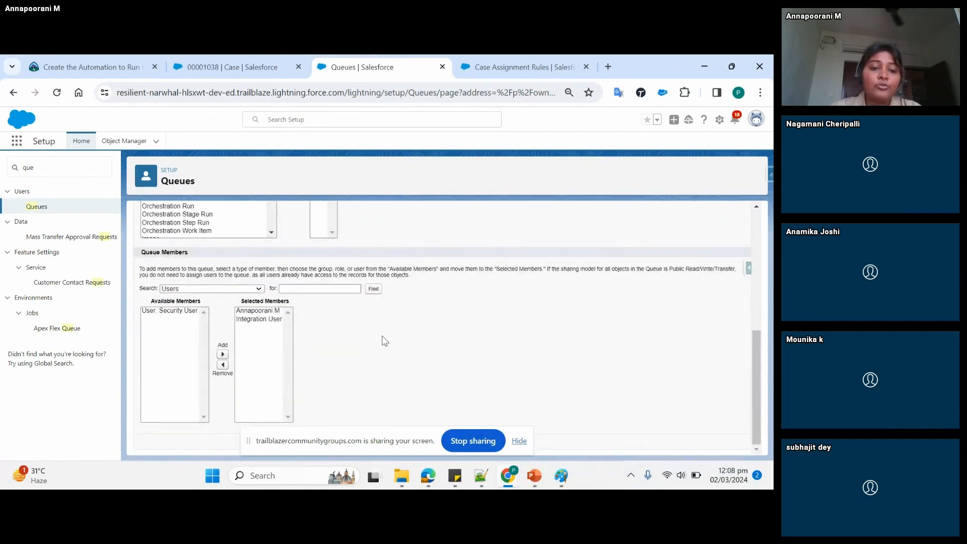
scroll(387, 343, "up", 4)
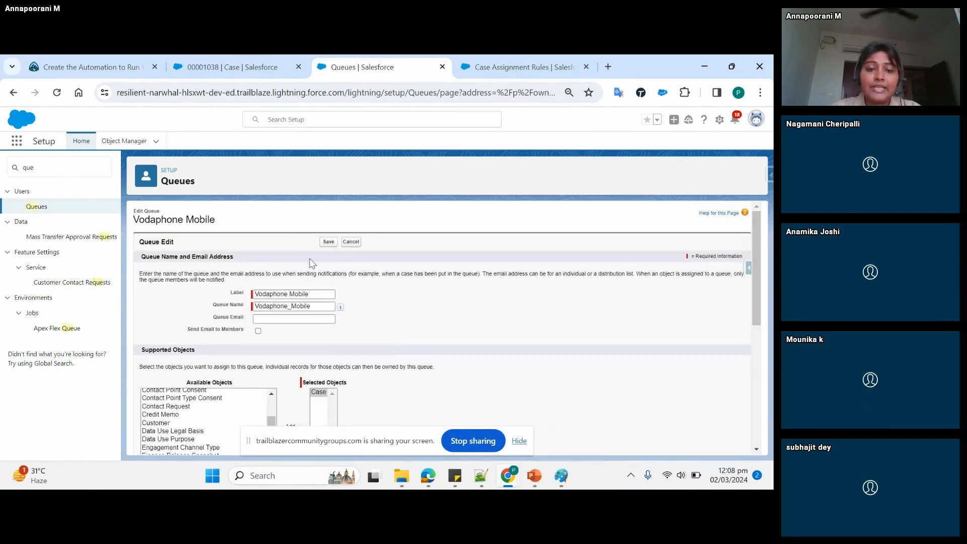
left_click(357, 243)
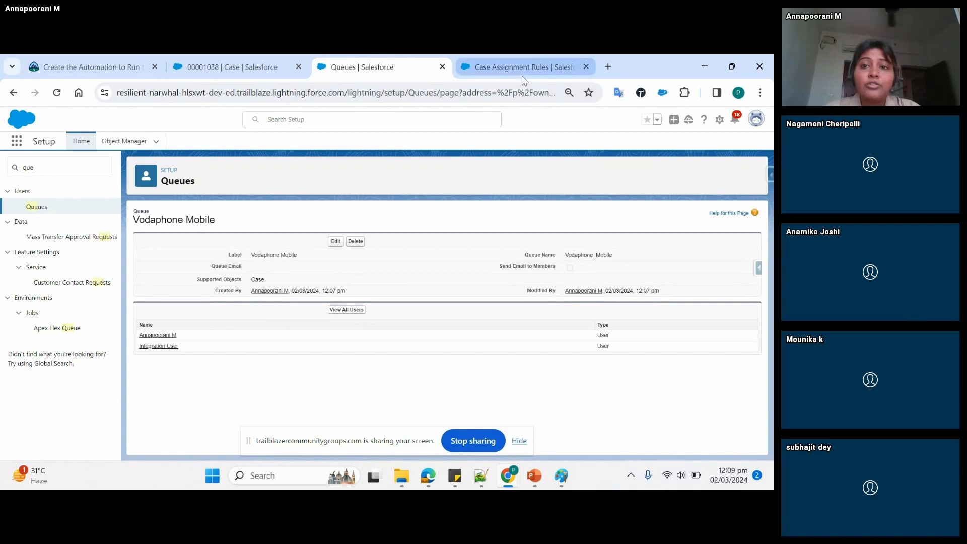
- Set the Vodaphone Standard rule entry's assigned queue to Vodaphone Mobile instead of AP and save the entry
left_click(537, 69)
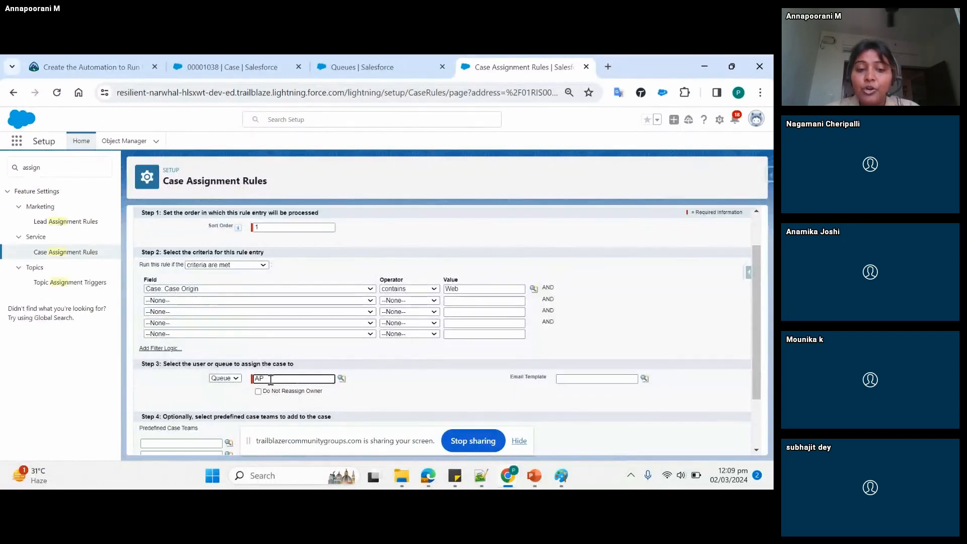
key("BackSpace")
key("BackSpace")
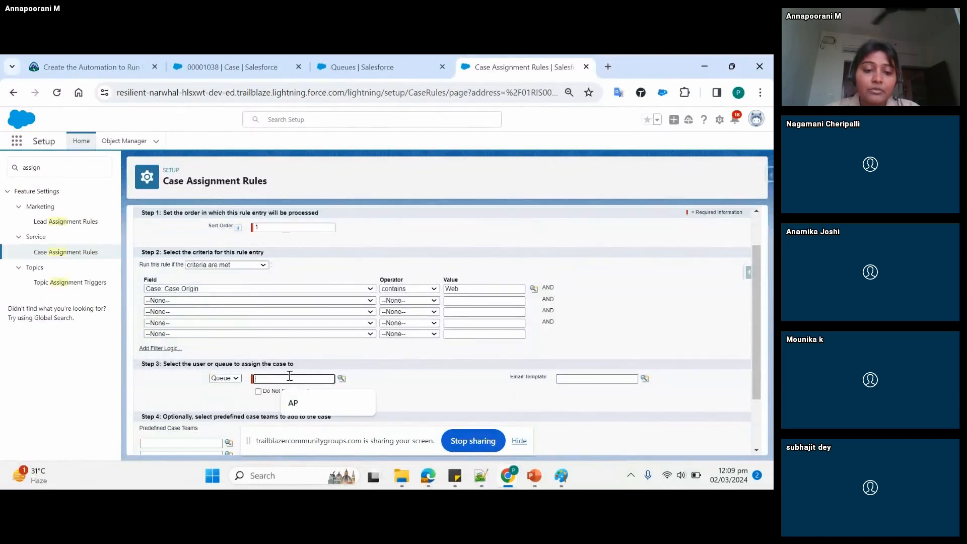
left_click(342, 378)
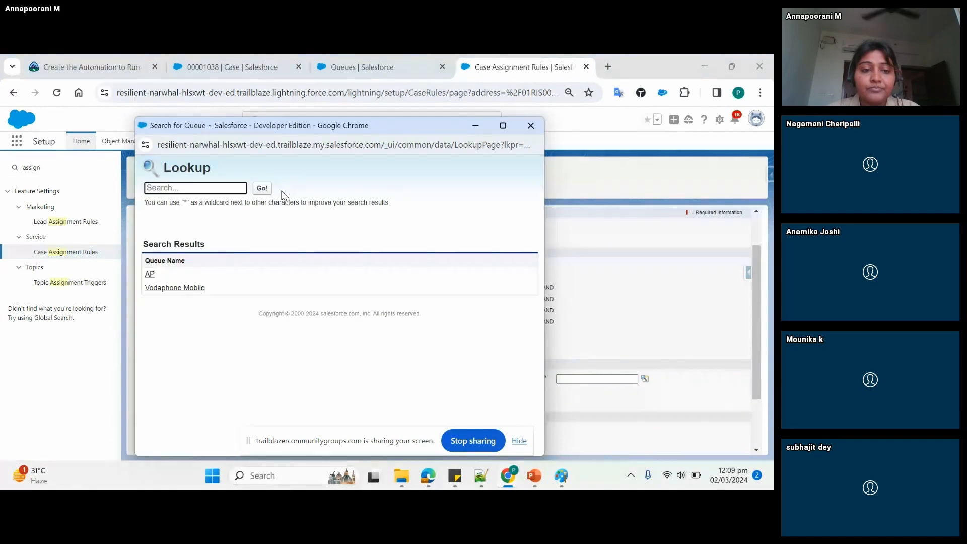
left_click(182, 290)
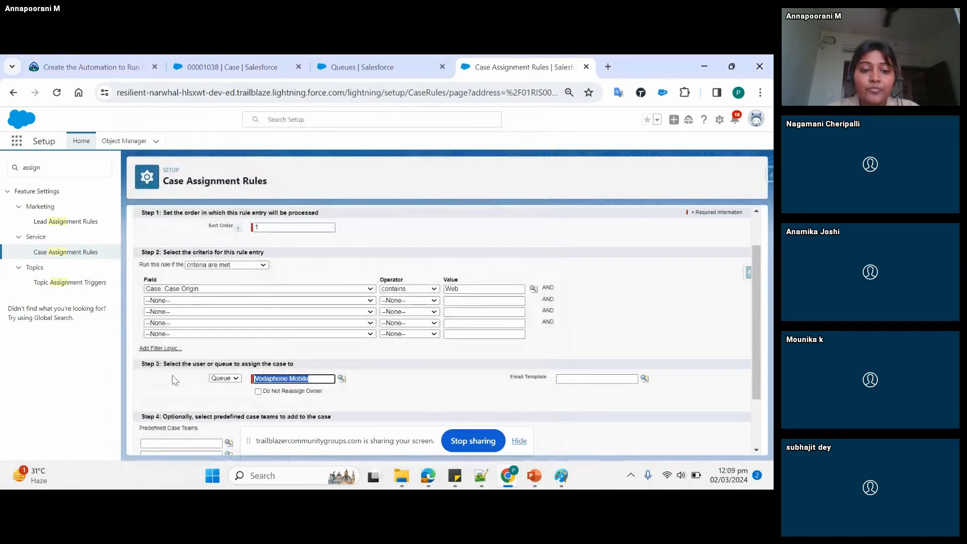
scroll(185, 396, "down", 3)
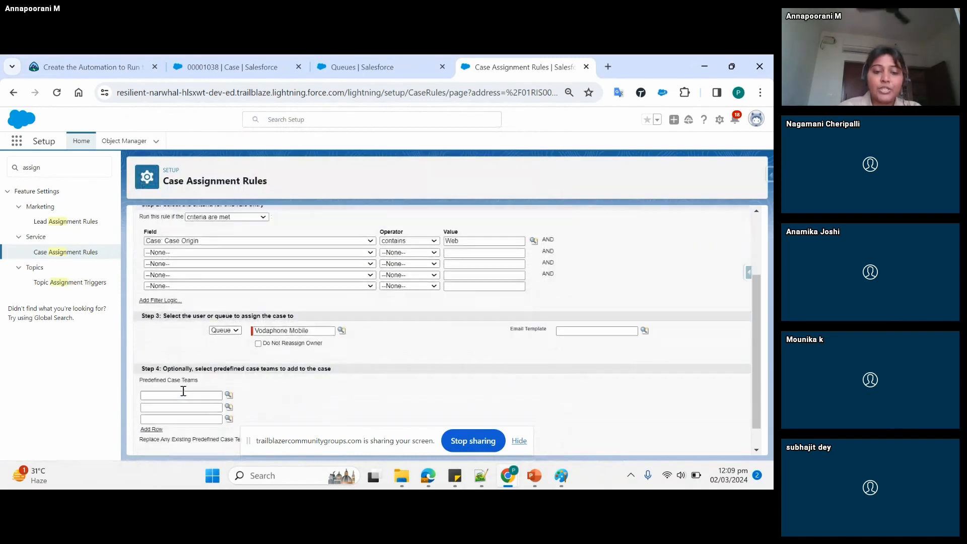
scroll(184, 391, "up", 5)
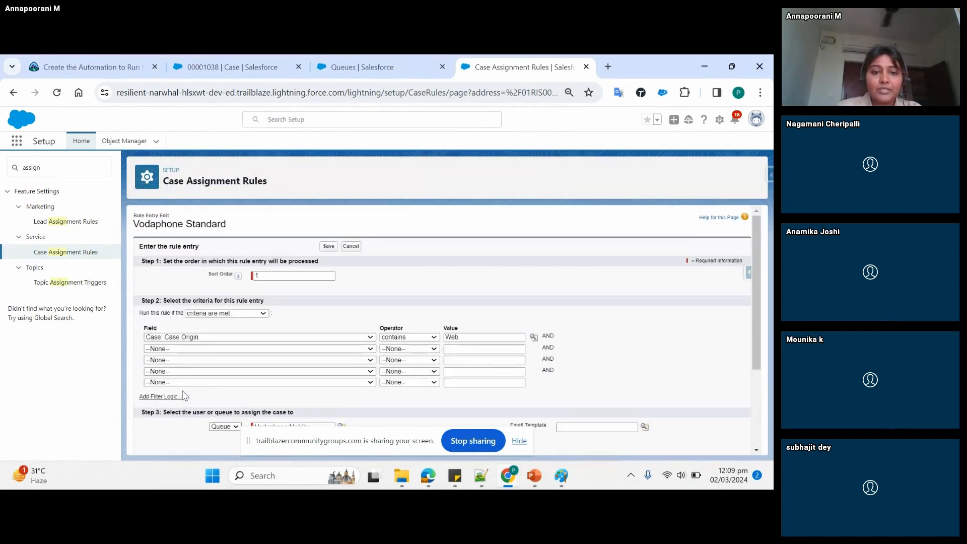
left_click(330, 246)
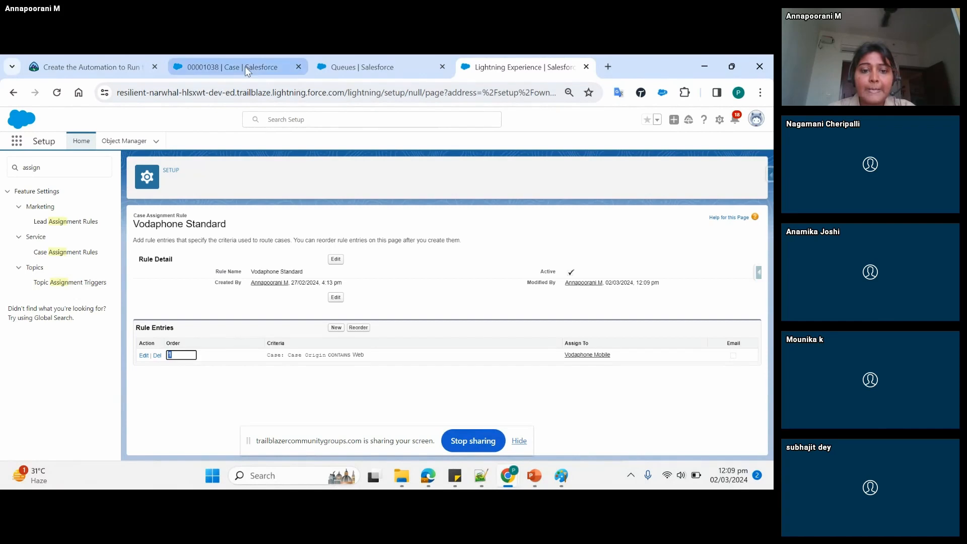
- Review the saved rule entry's criteria and check the owner field of the "Issue in sending email" case without changing it
left_click(240, 224)
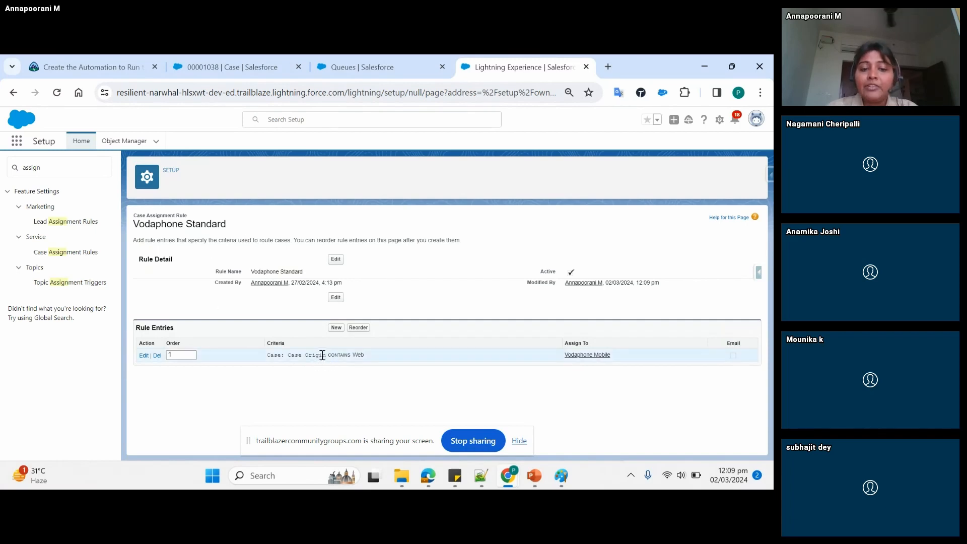
left_click_drag(313, 355, 365, 355)
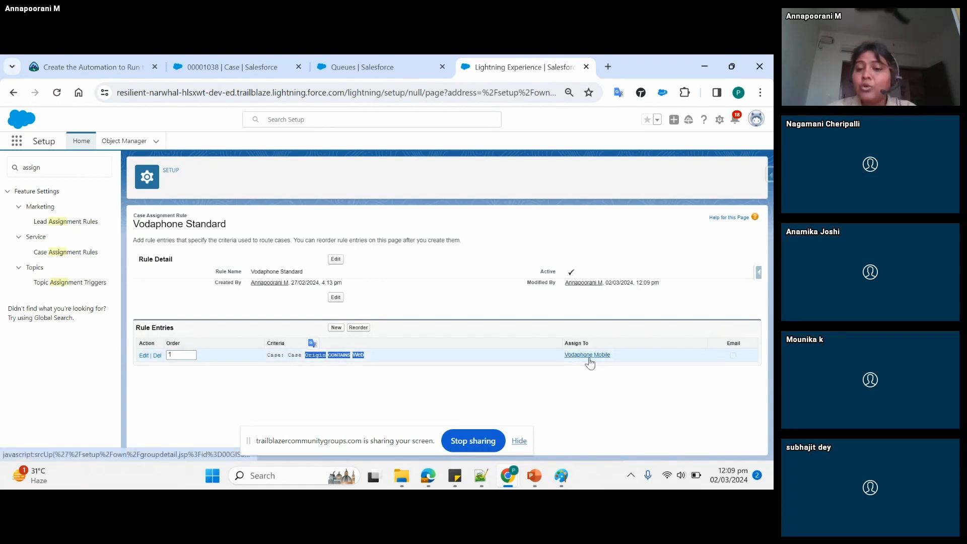
left_click(225, 65)
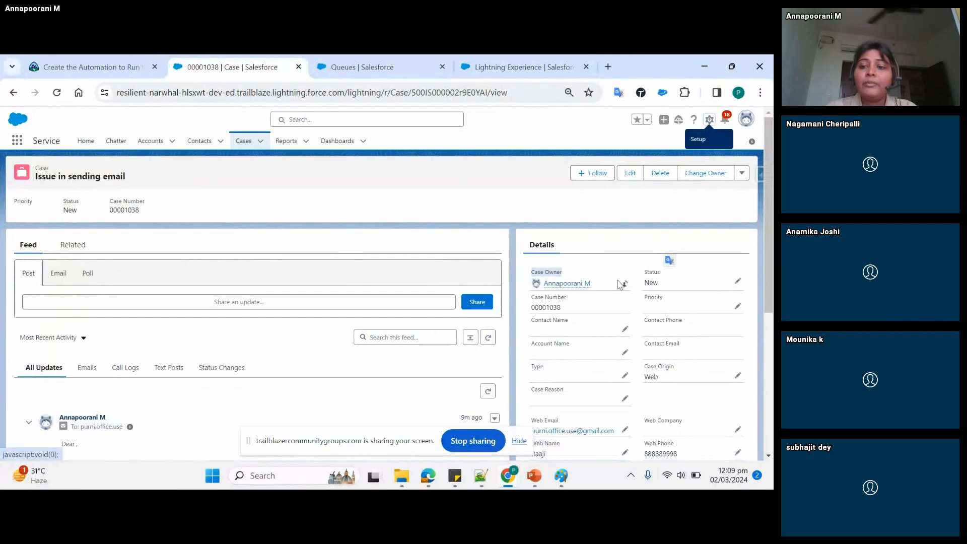
left_click(626, 286)
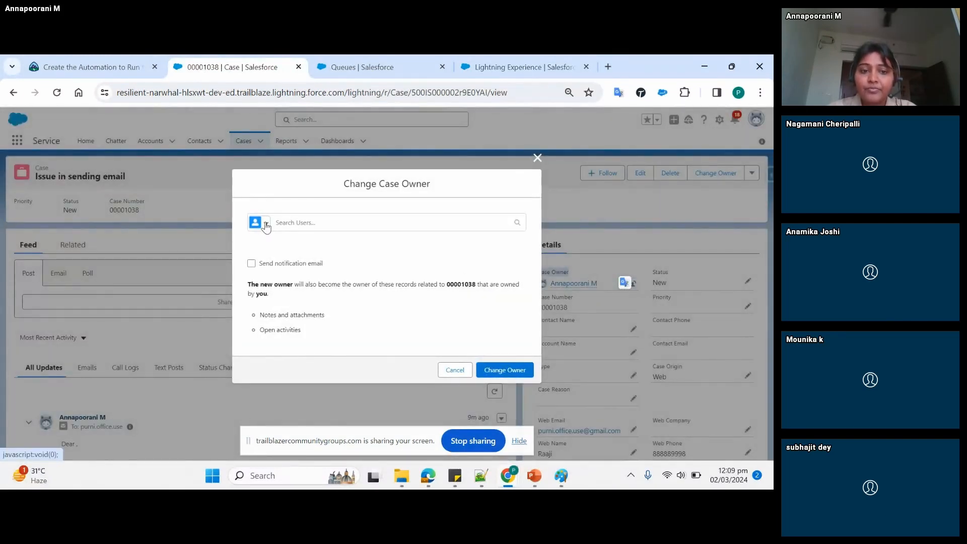
left_click(537, 158)
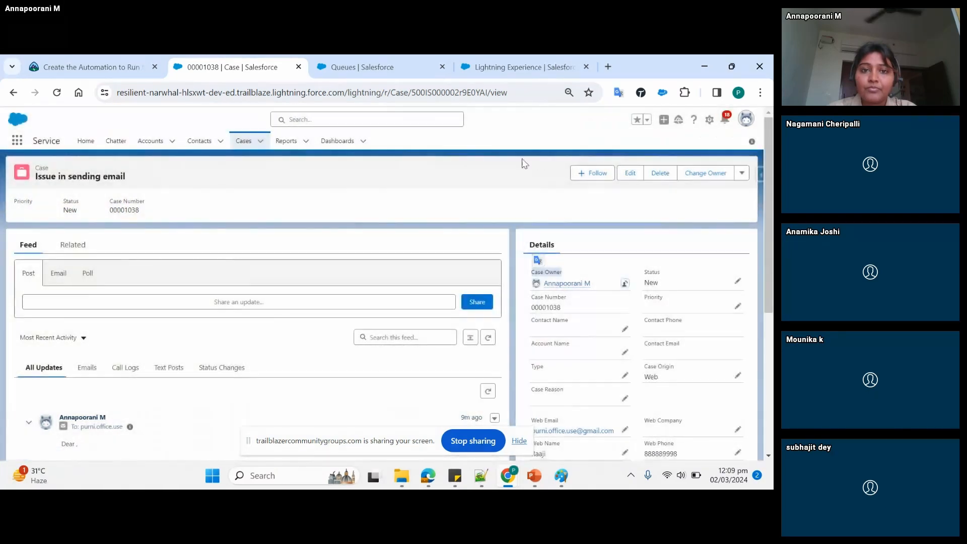
left_click(524, 67)
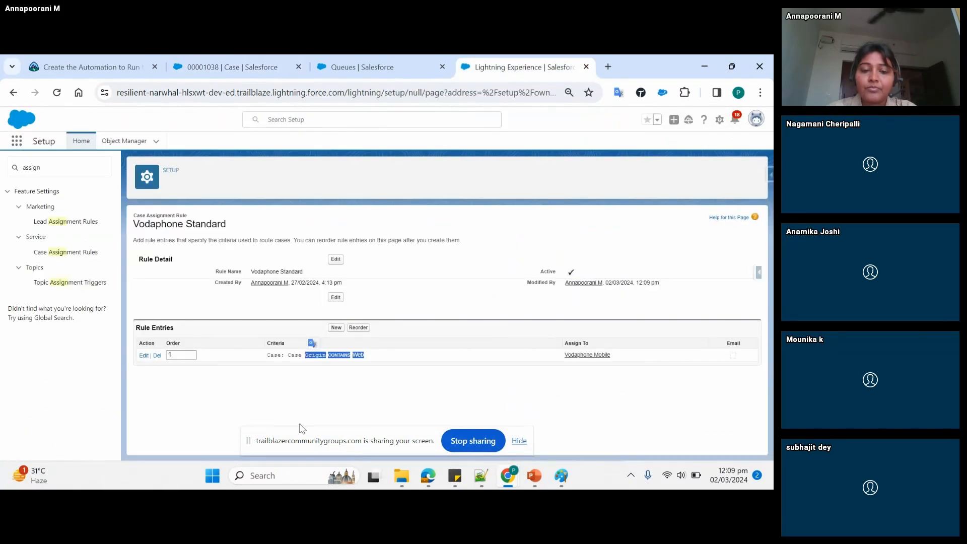
- Review the Vodaphone Mobile queue's label and member list, and open the queue for editing
left_click(360, 58)
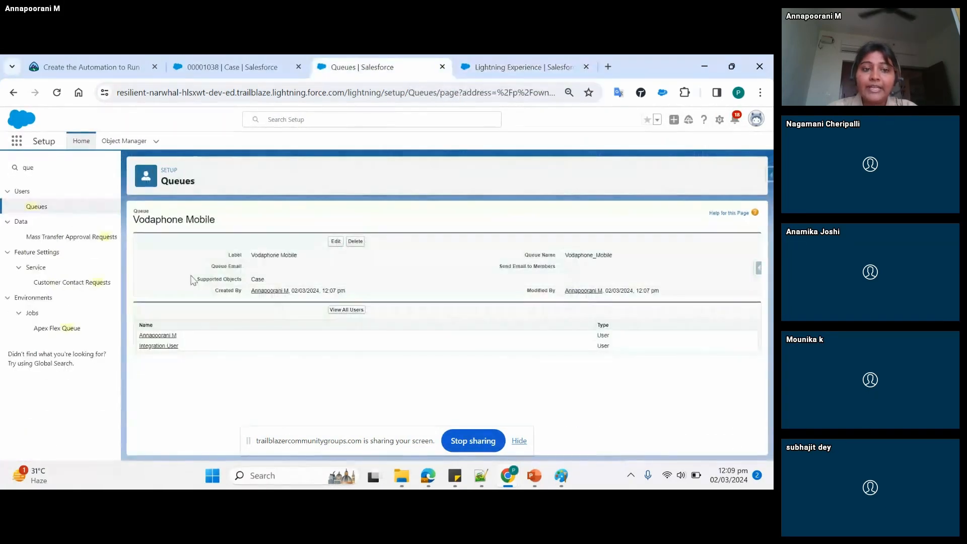
double_click(169, 221)
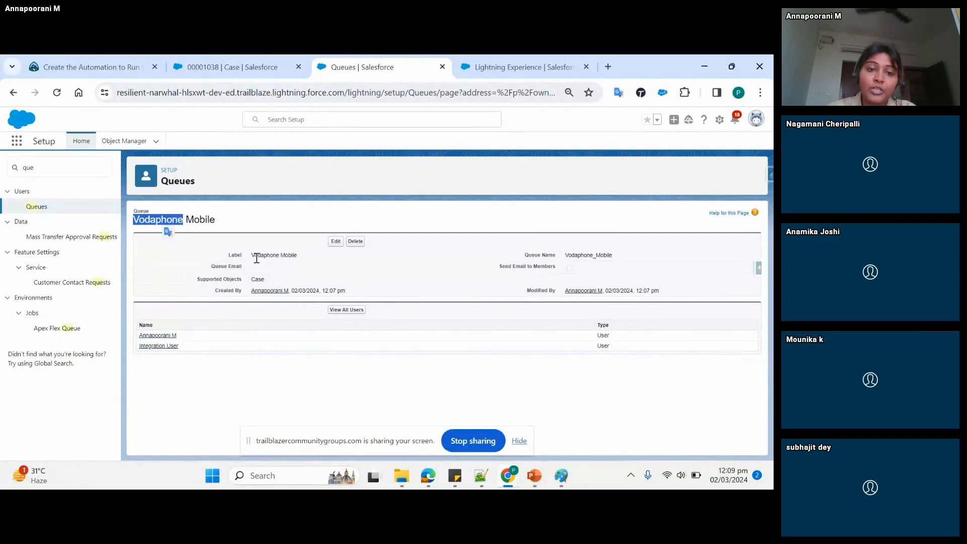
left_click_drag(256, 258, 311, 257)
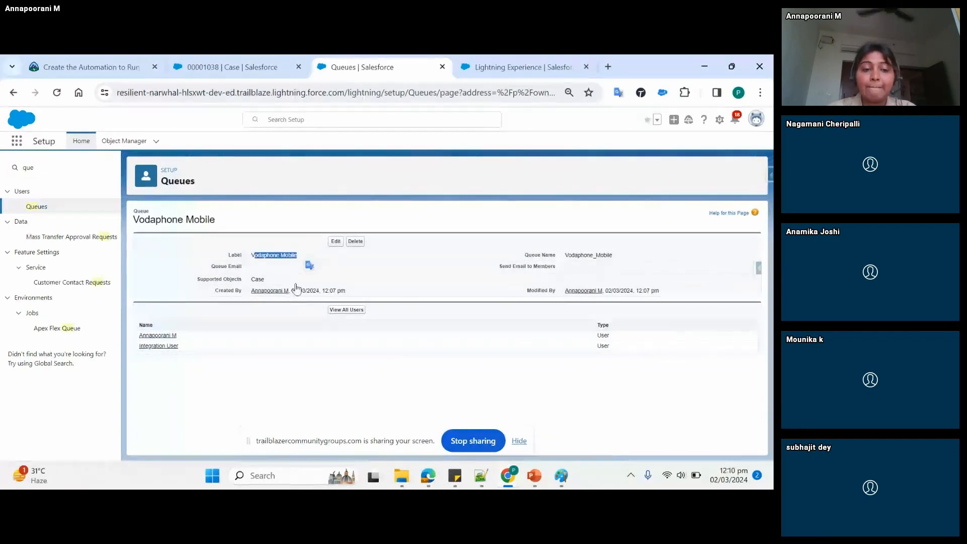
left_click_drag(183, 346, 133, 310)
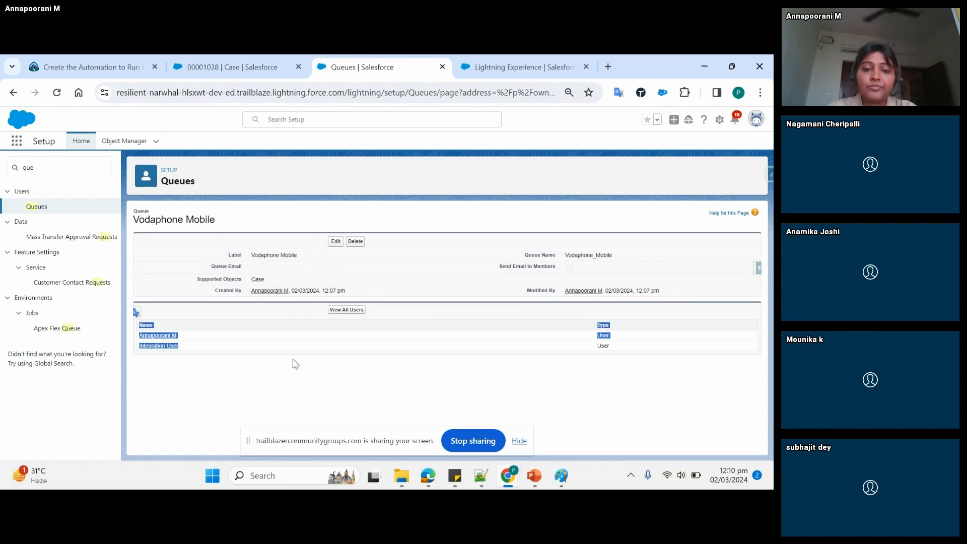
left_click(336, 242)
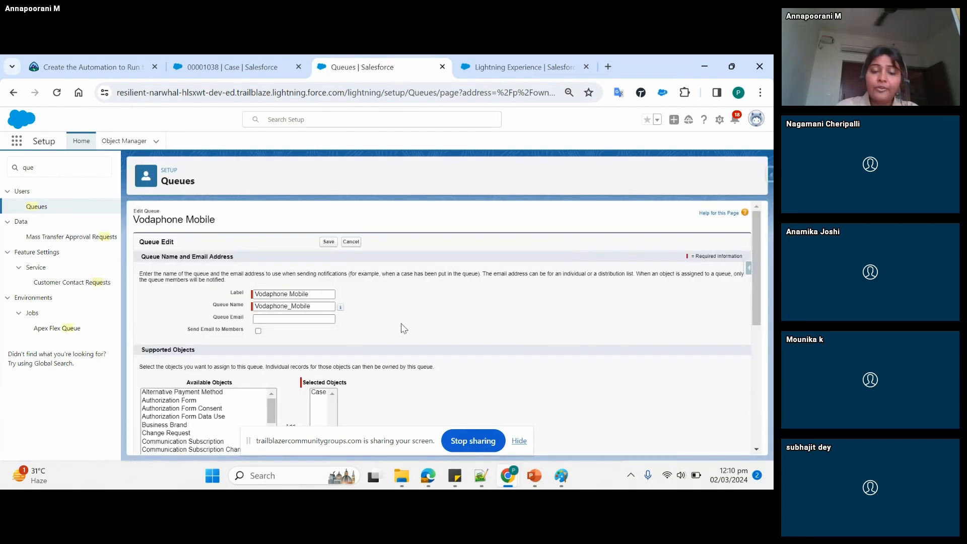
left_click(219, 70)
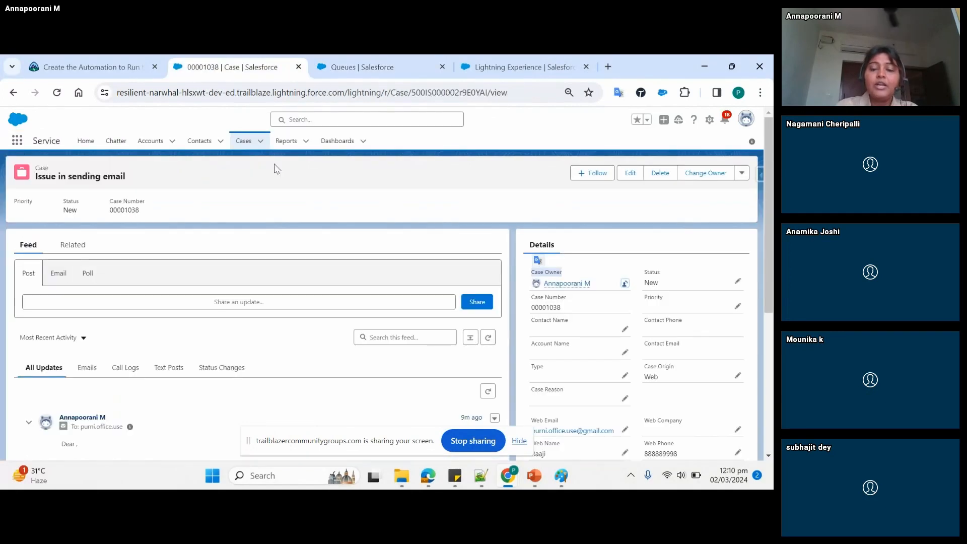
left_click(388, 70)
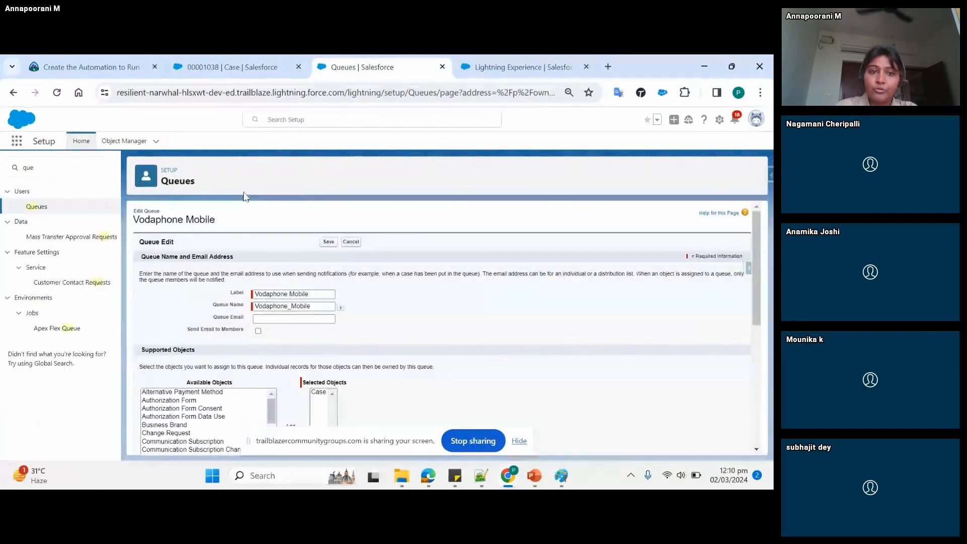
- Try to change the owner of the "Issue in sending email" case to a queue, and cancel the change
left_click(251, 60)
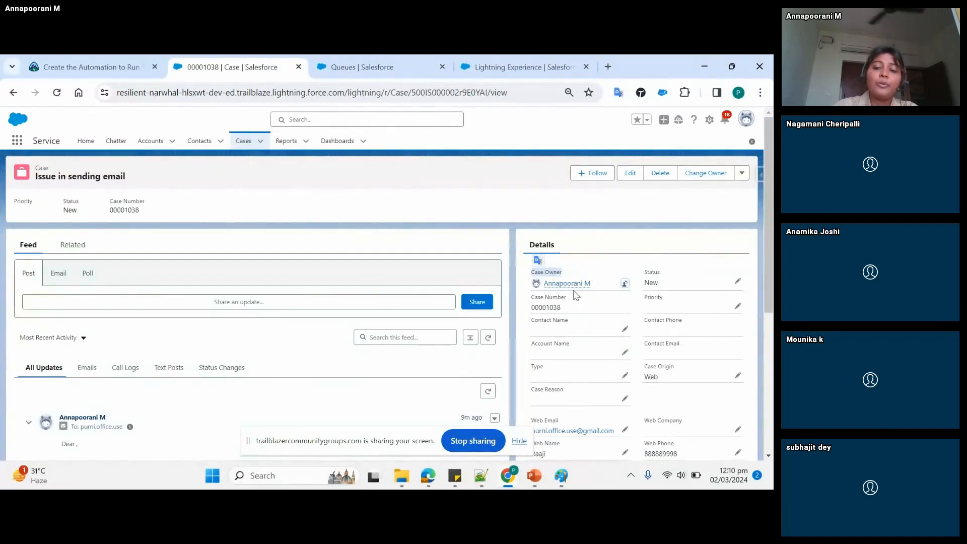
left_click(625, 285)
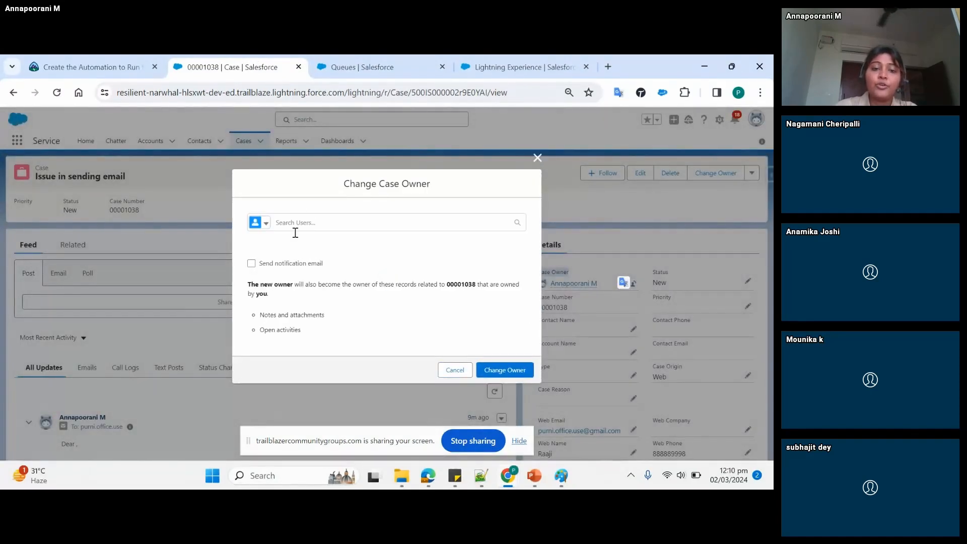
left_click(267, 225)
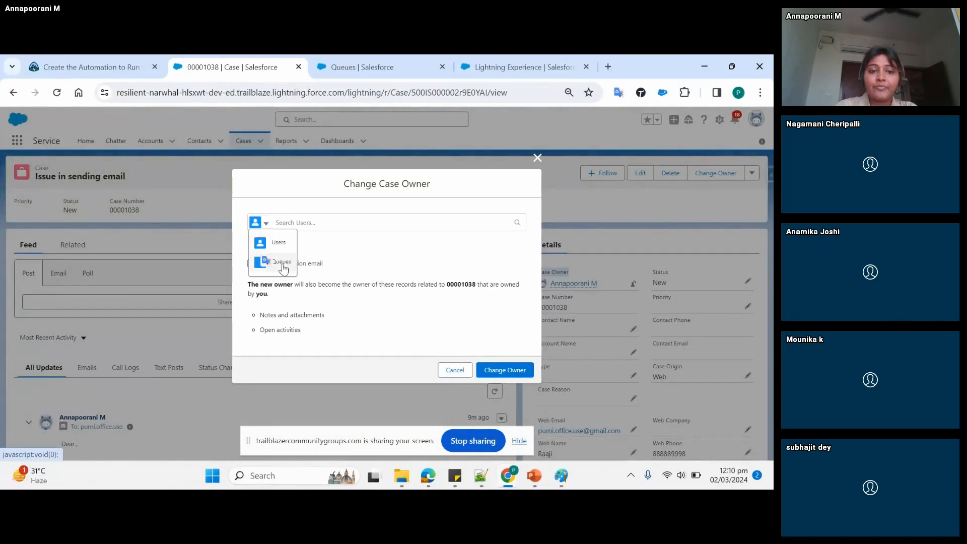
left_click(282, 265)
left_click(327, 226)
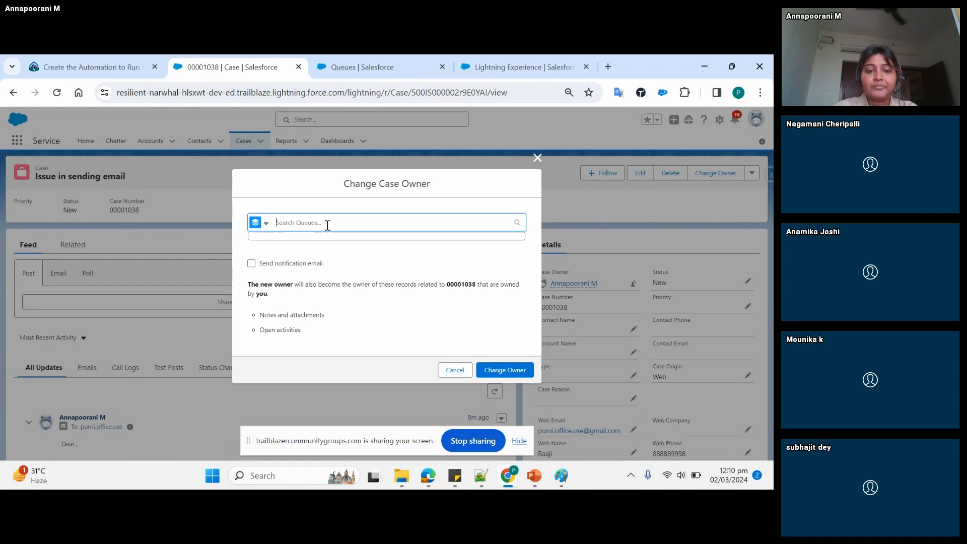
left_click(455, 371)
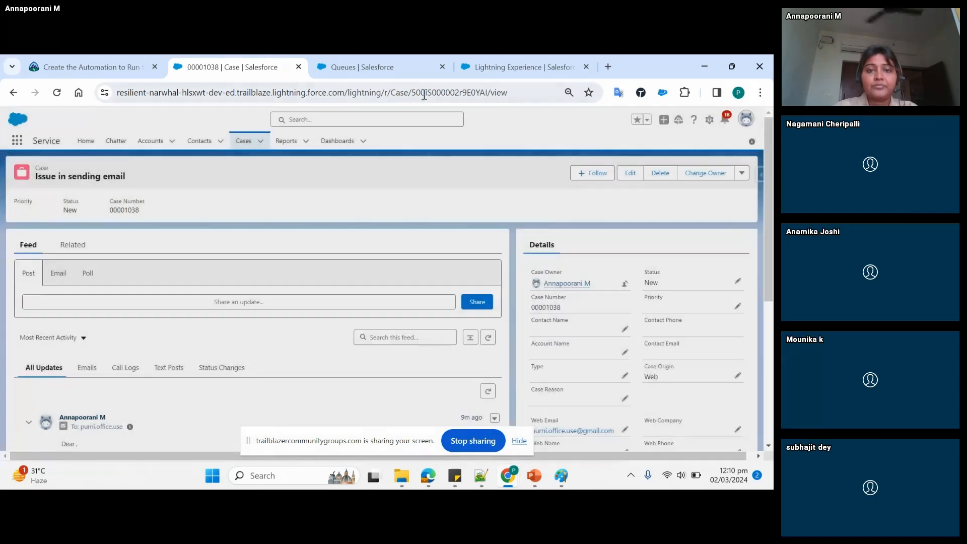
- Reload the "Issue in sending email" case record and dismiss the page error
left_click(425, 94)
key("Return")
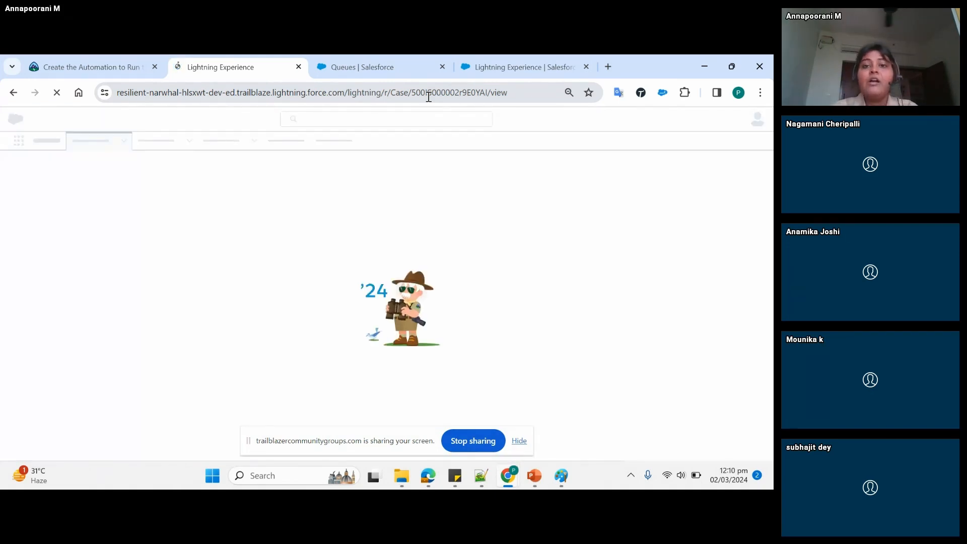
left_click(428, 96)
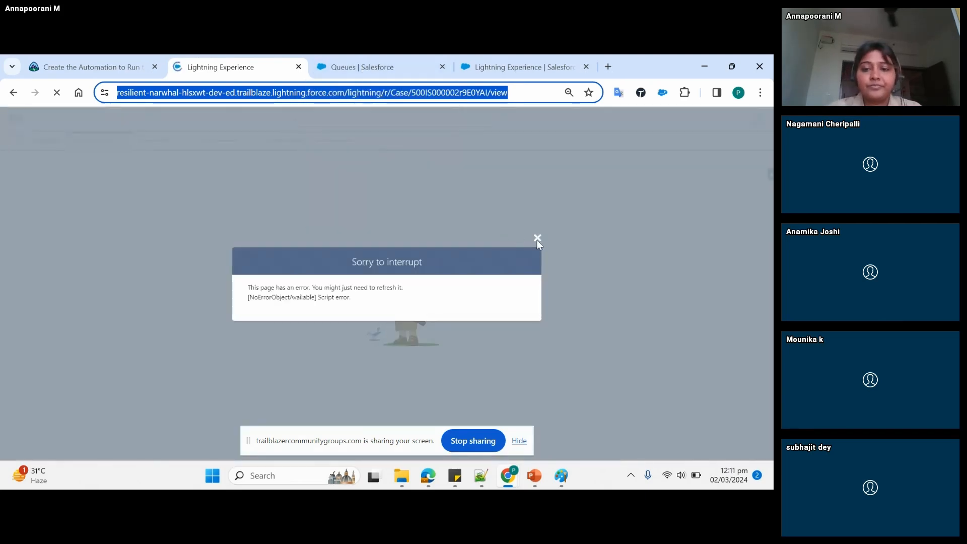
left_click(537, 238)
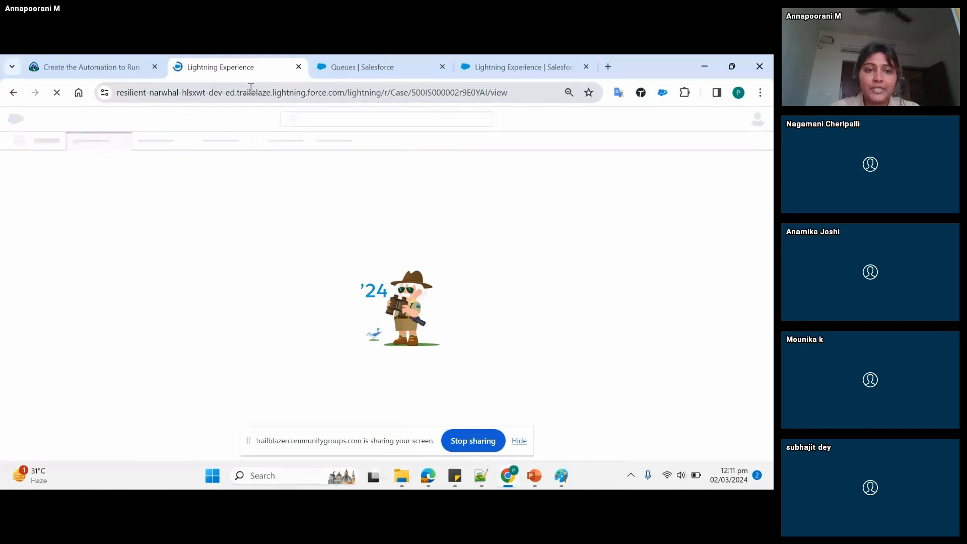
left_click(251, 88)
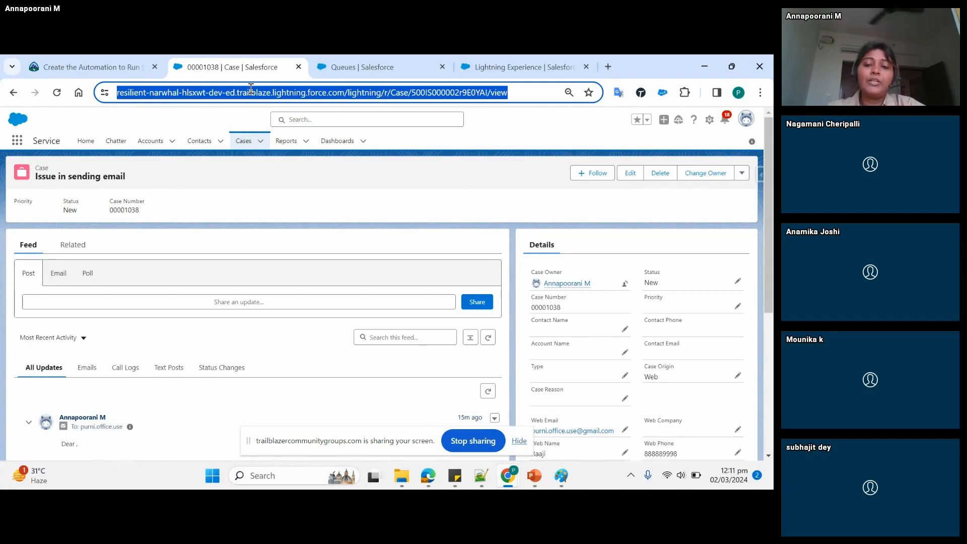
- Check the Vodaphone Standard rule's entry and return to the "Issue in sending email" case
left_click(624, 285)
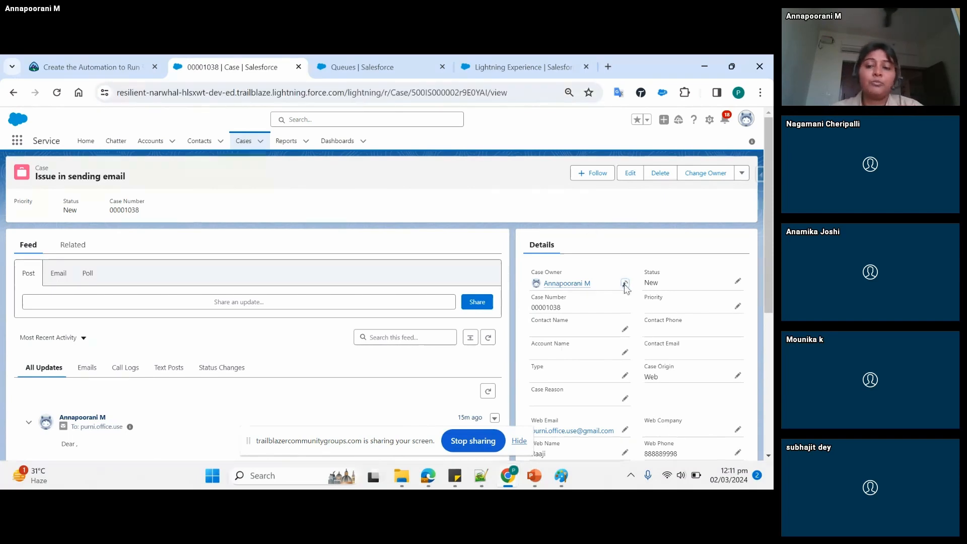
left_click(525, 67)
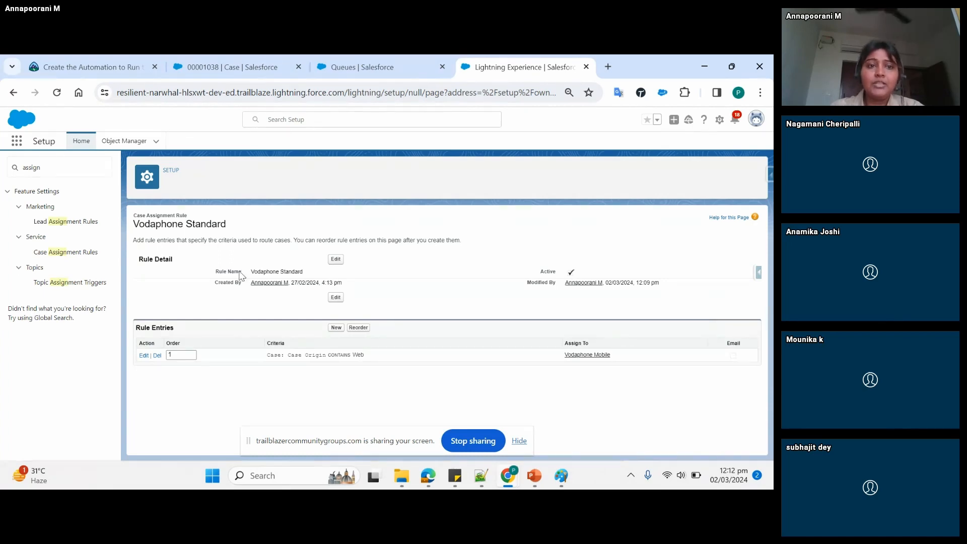
left_click(242, 58)
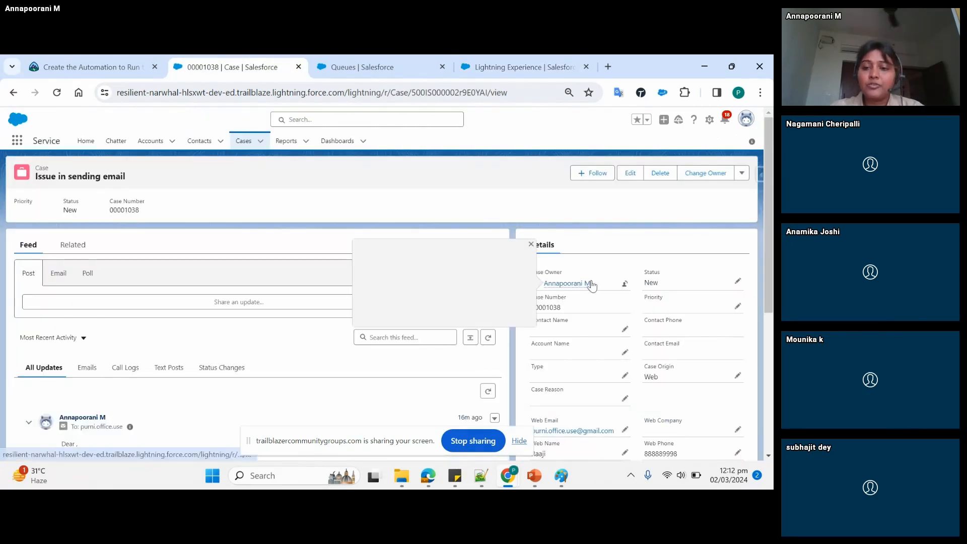
- Try to assign the case to a queue by switching the new owner type from Users to Queues and searching for a queue
left_click(623, 285)
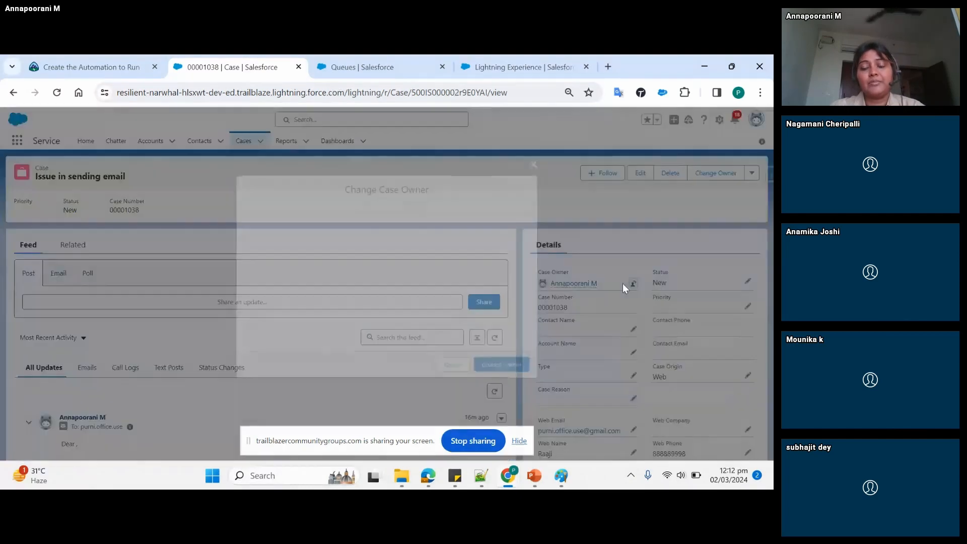
left_click(266, 223)
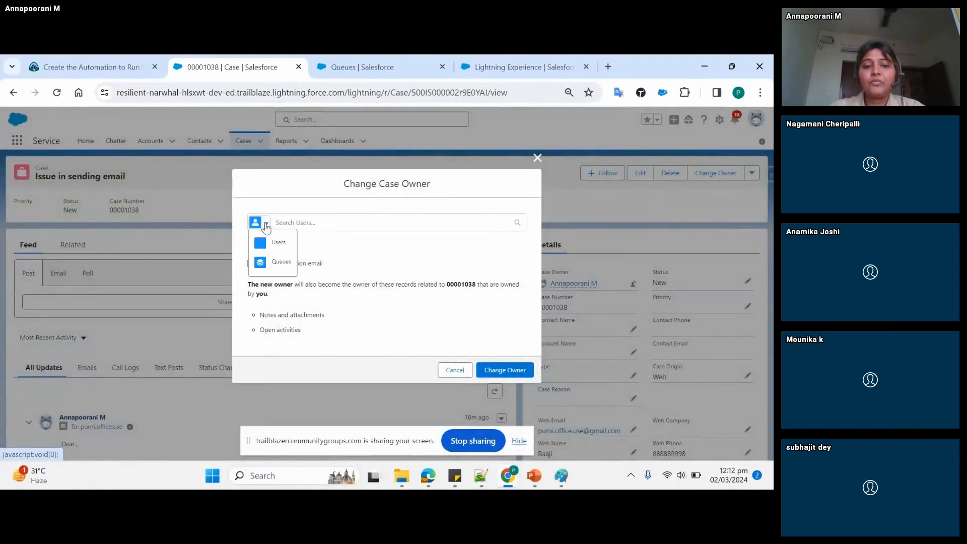
left_click(278, 262)
left_click(324, 224)
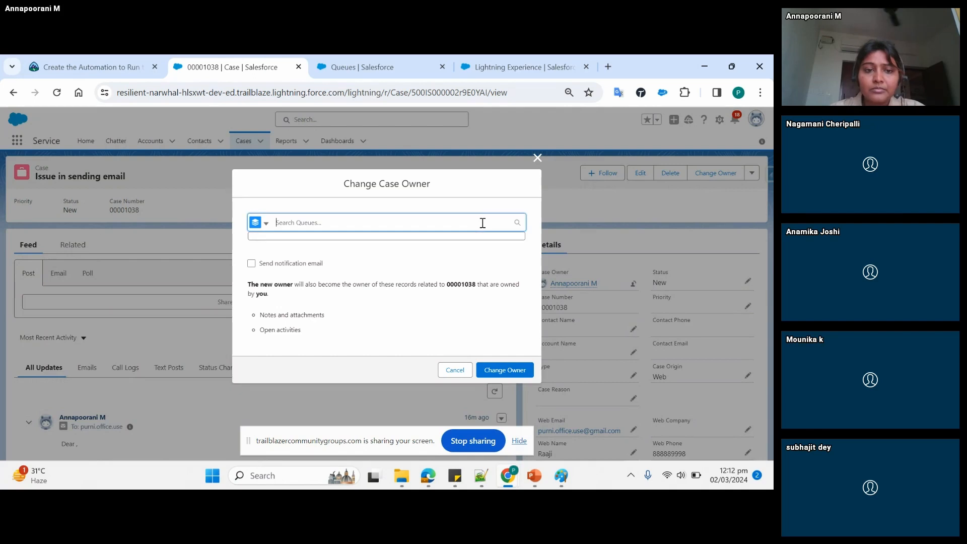
- Find "case" in the App Launcher and open Cases in place of the queue edit page, and cancel the pending case owner change
left_click(368, 63)
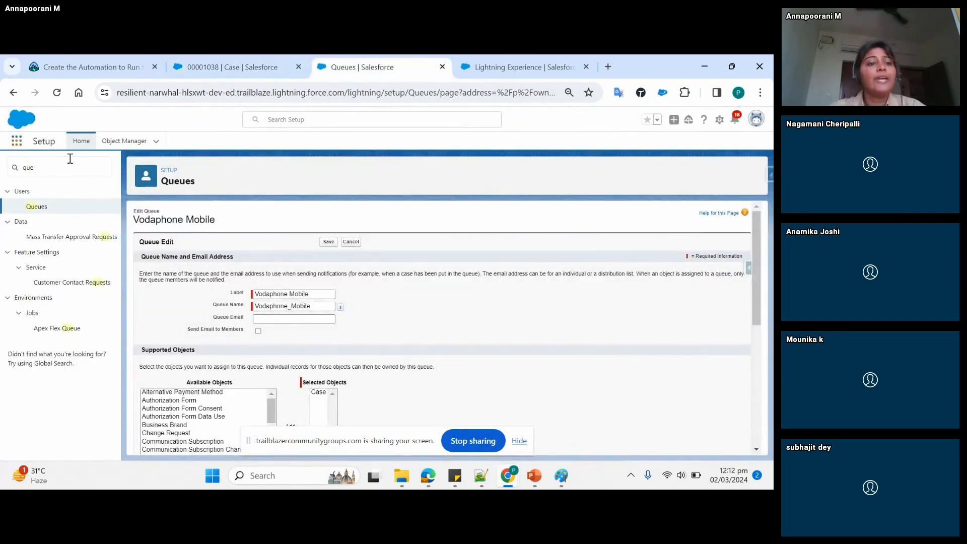
left_click(16, 140)
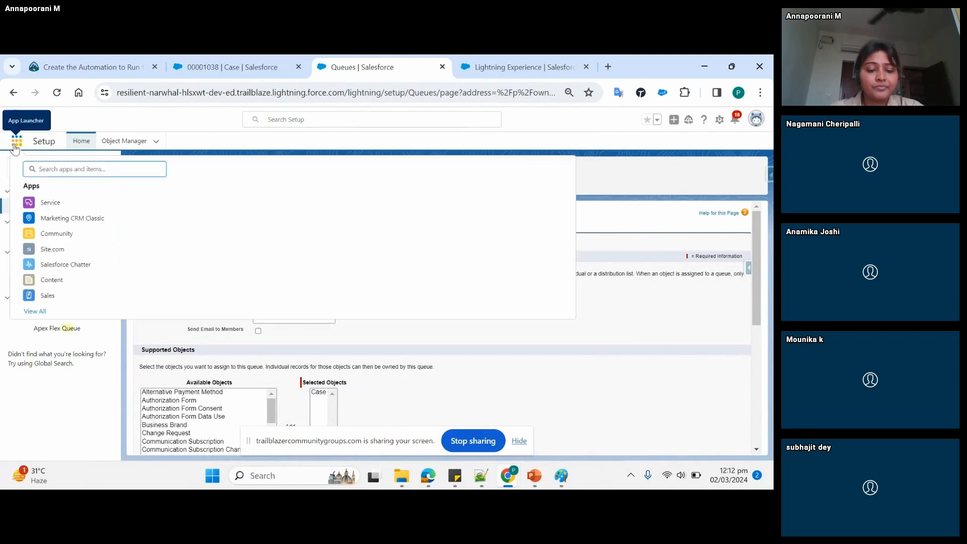
type("case")
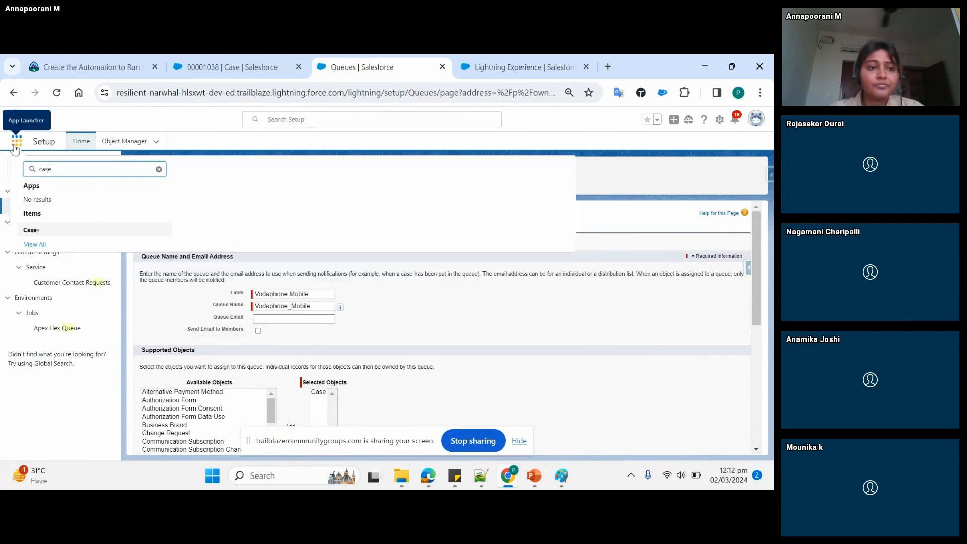
left_click(33, 230)
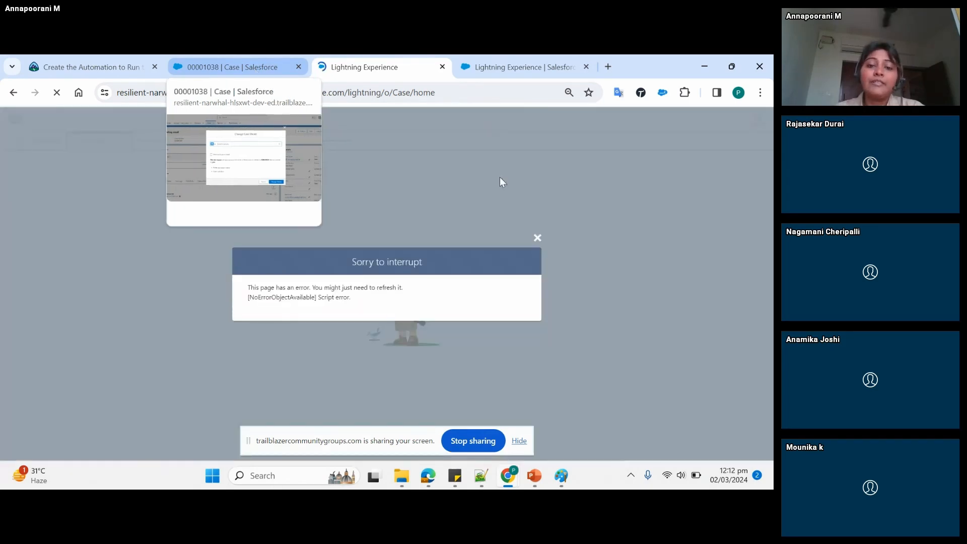
left_click(538, 239)
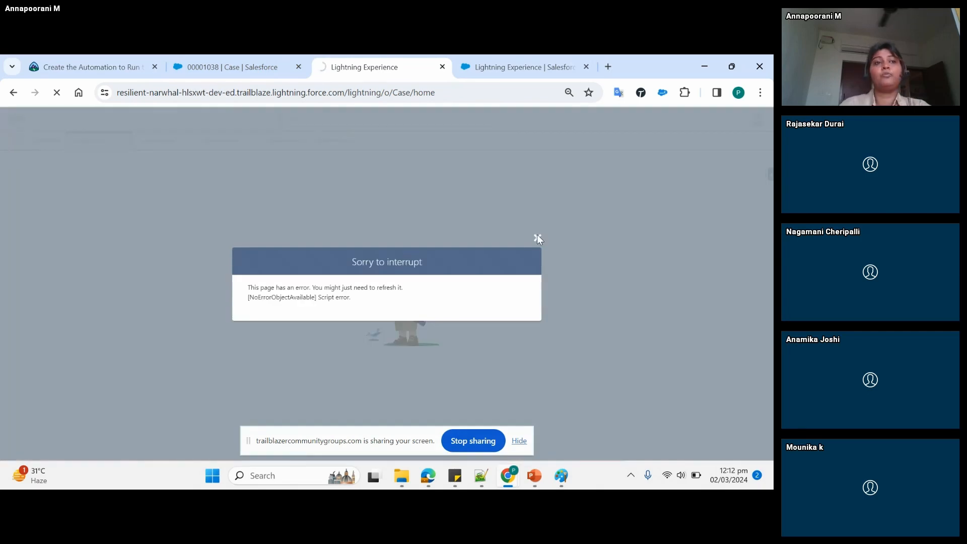
left_click(538, 239)
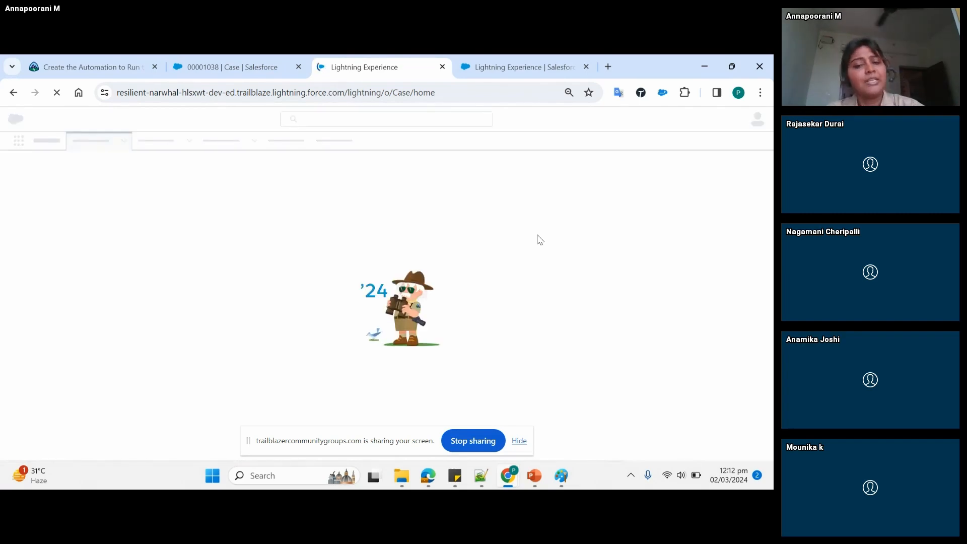
left_click(254, 70)
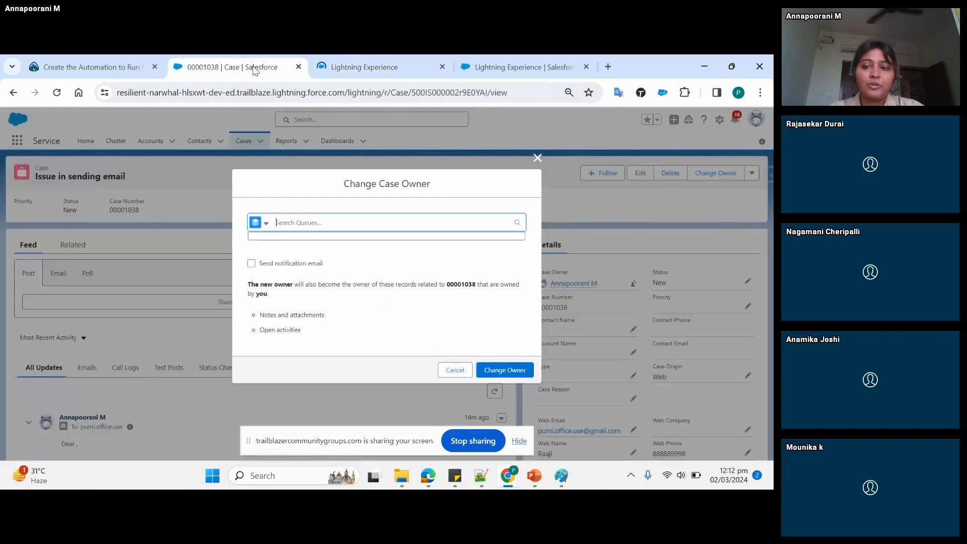
left_click(534, 159)
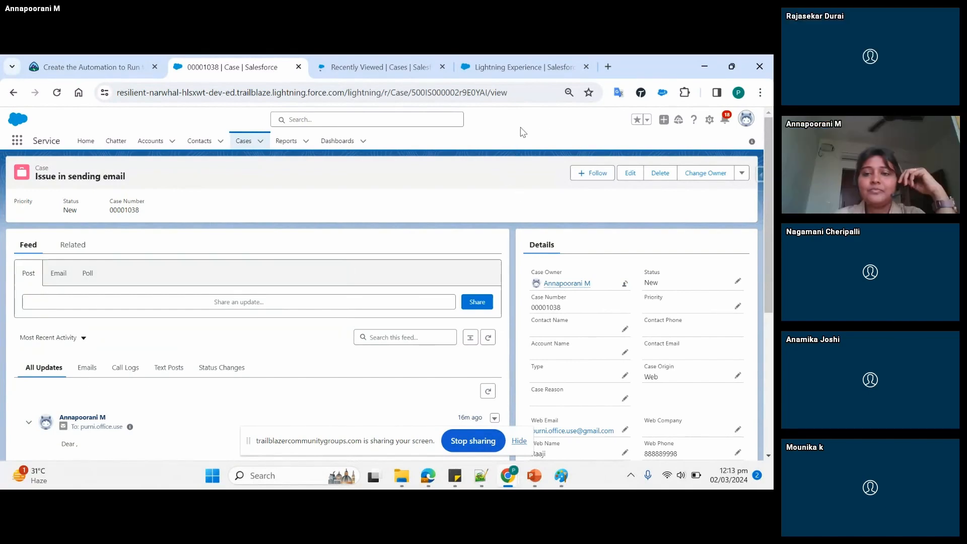
- Search Setup for "mil" to locate the Milestones setting, staying on the Vodaphone Standard rule page
left_click(512, 73)
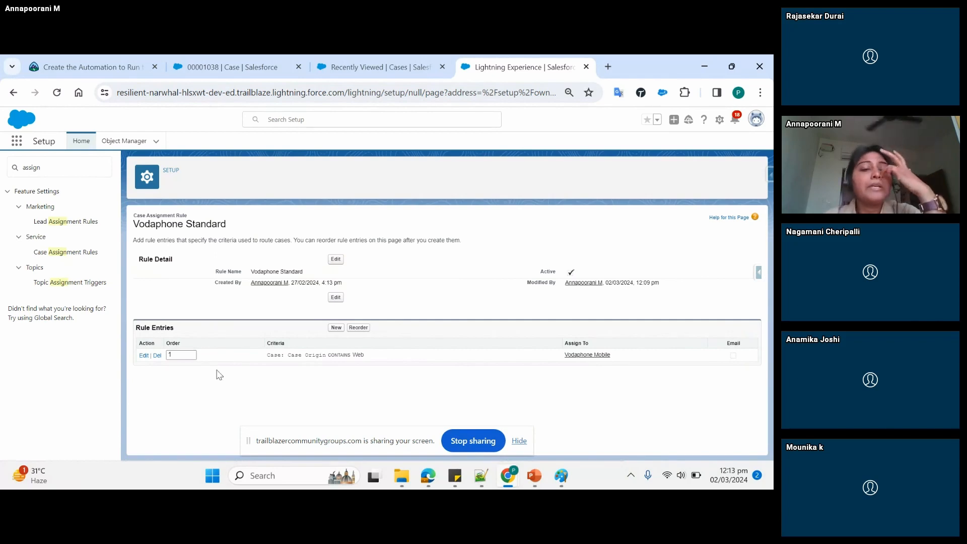
left_click(68, 172)
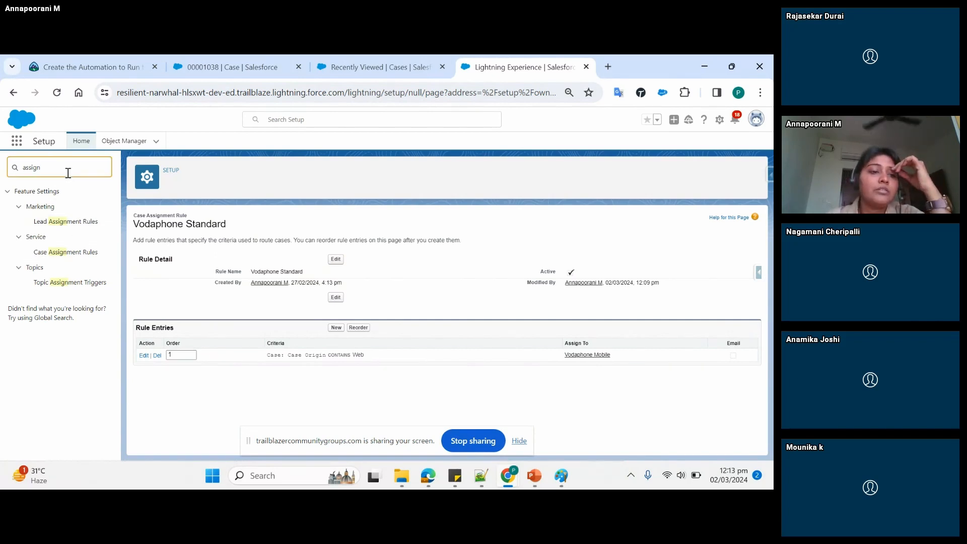
key("BackSpace")
key("BackSpace")
type("mil")
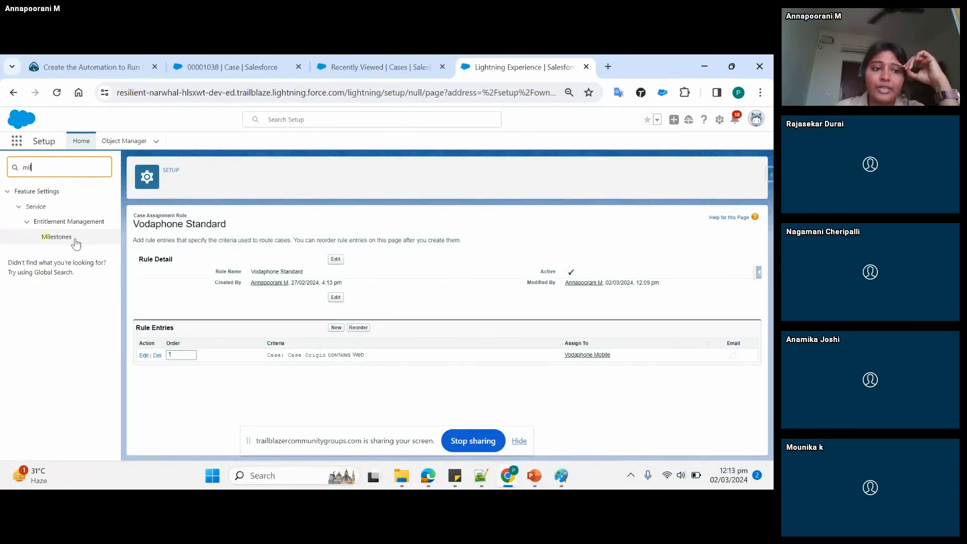
left_click(269, 306)
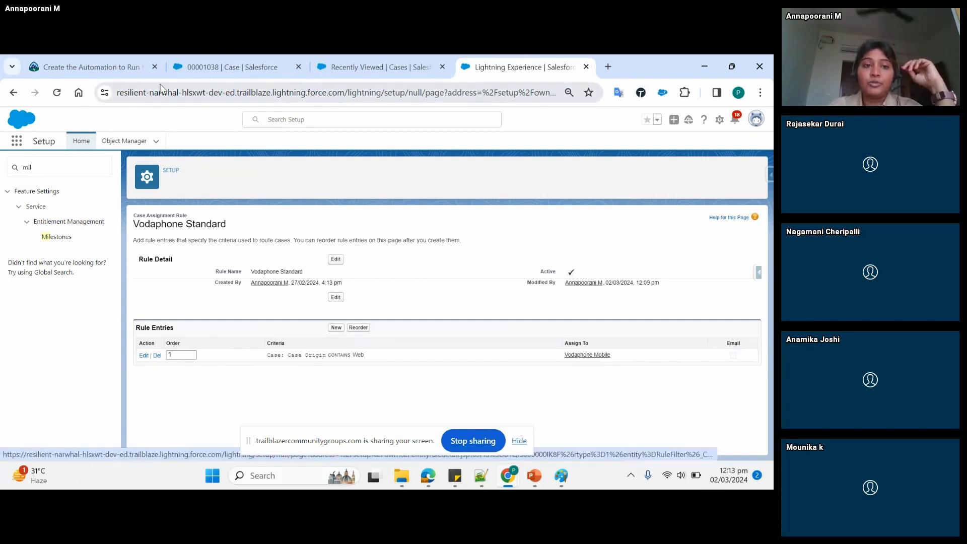
- Review the "Issue in sending email" case's related records, the emails in its feed and its details
left_click(209, 69)
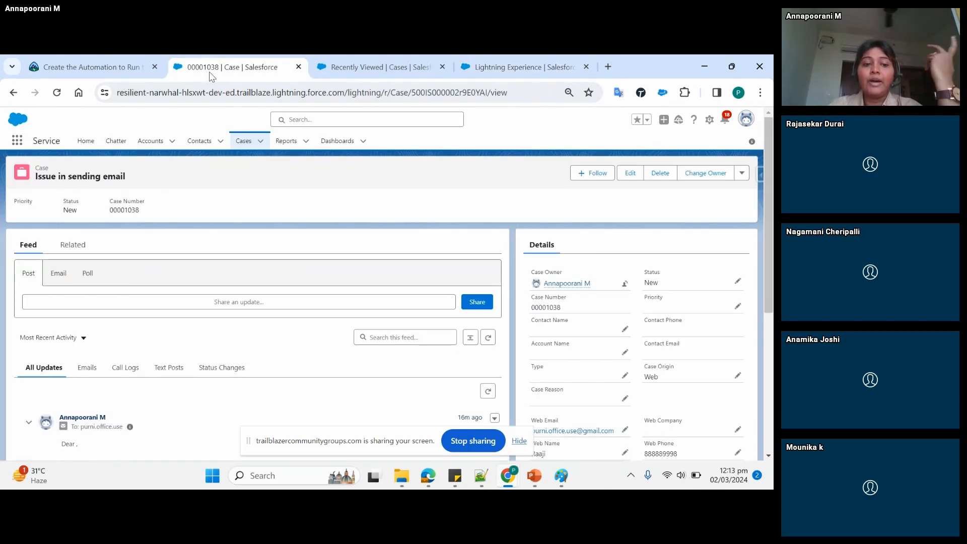
left_click(74, 246)
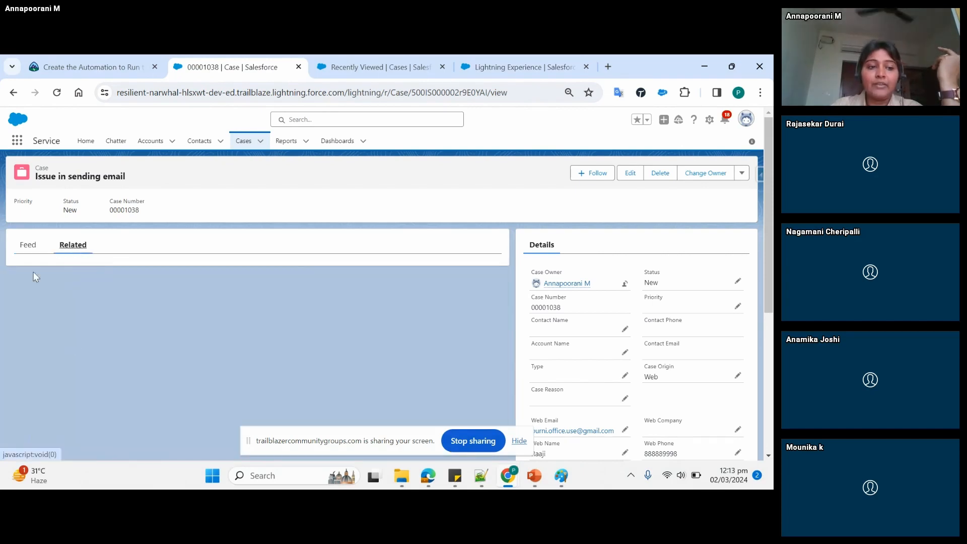
left_click(29, 246)
left_click(86, 369)
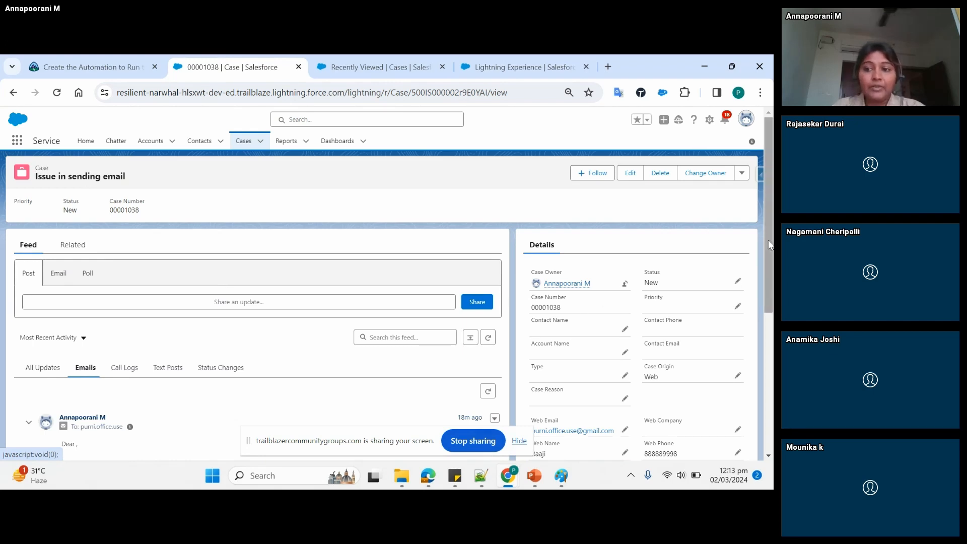
scroll(768, 245, "down", 1)
left_click_drag(767, 291, 768, 349)
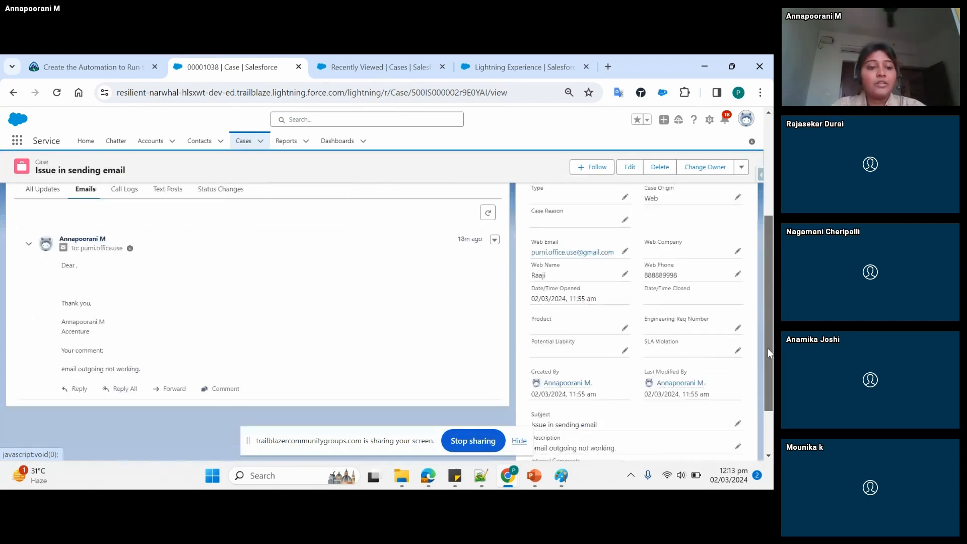
left_click_drag(765, 312, 766, 250)
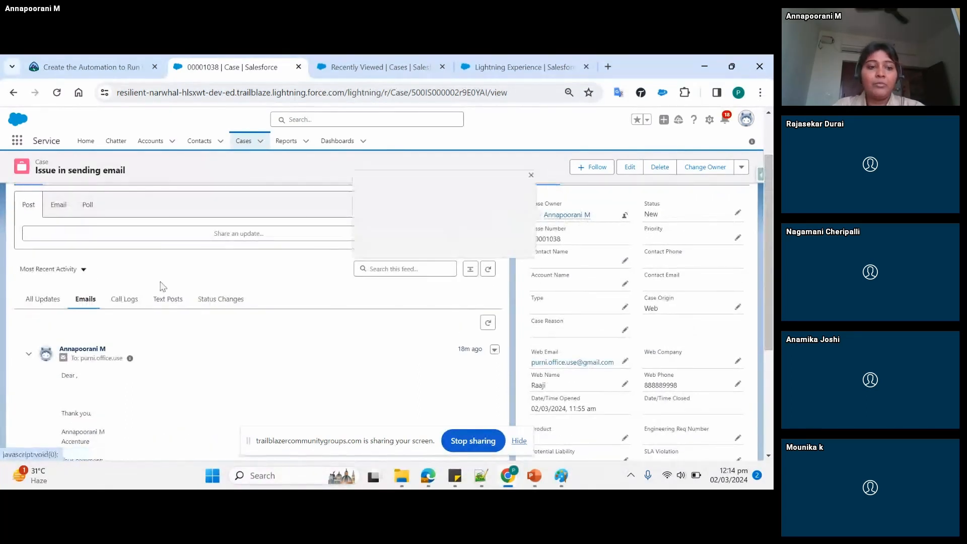
- Share the post "Modem not pluuged. Informed cutomer." on the case's feed
left_click(85, 235)
scroll(89, 240, "up", 2)
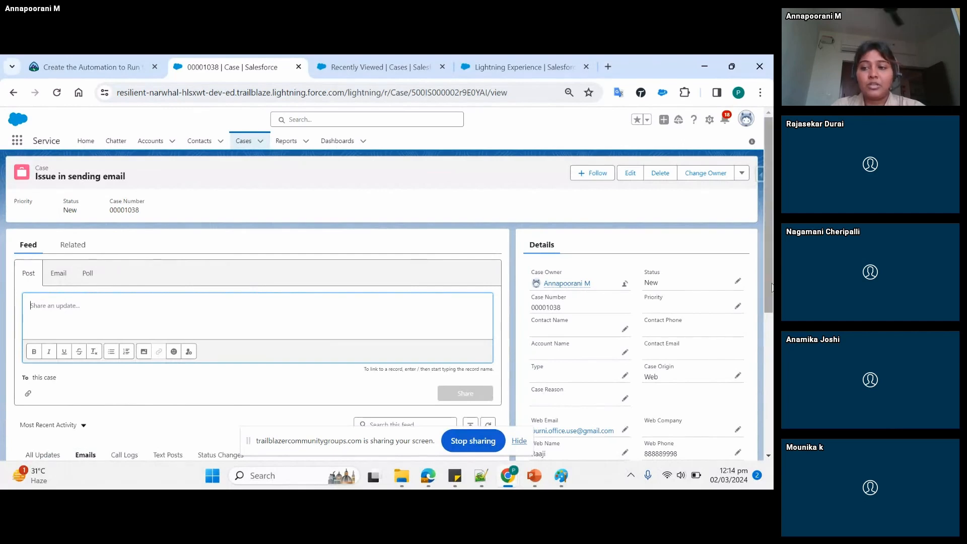
scroll(772, 302, "down", 1)
scroll(772, 303, "up", 1)
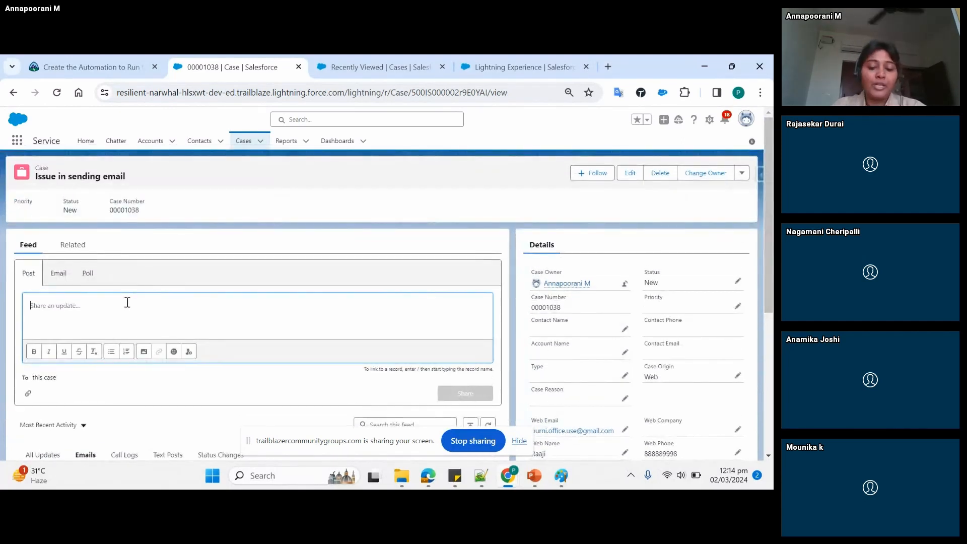
type("Modem not p")
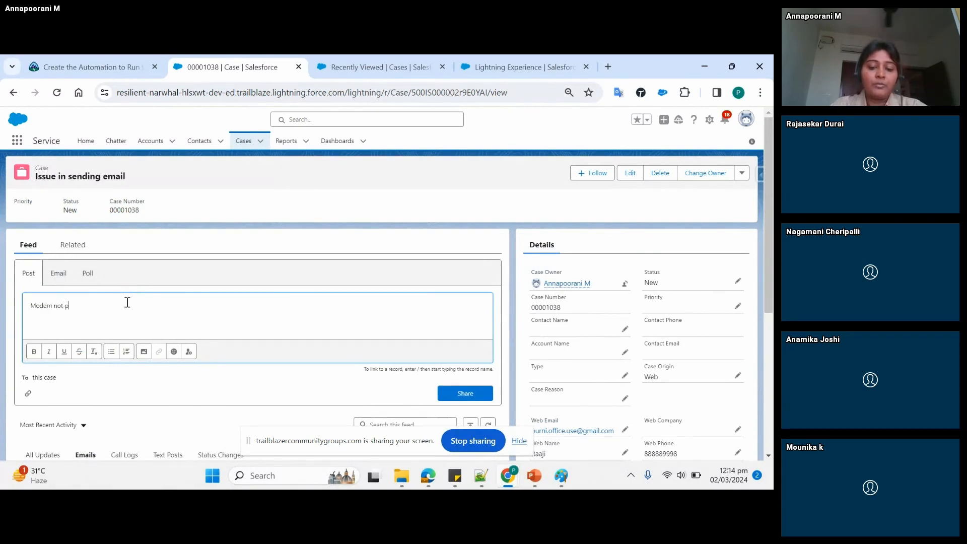
type("luuged. ")
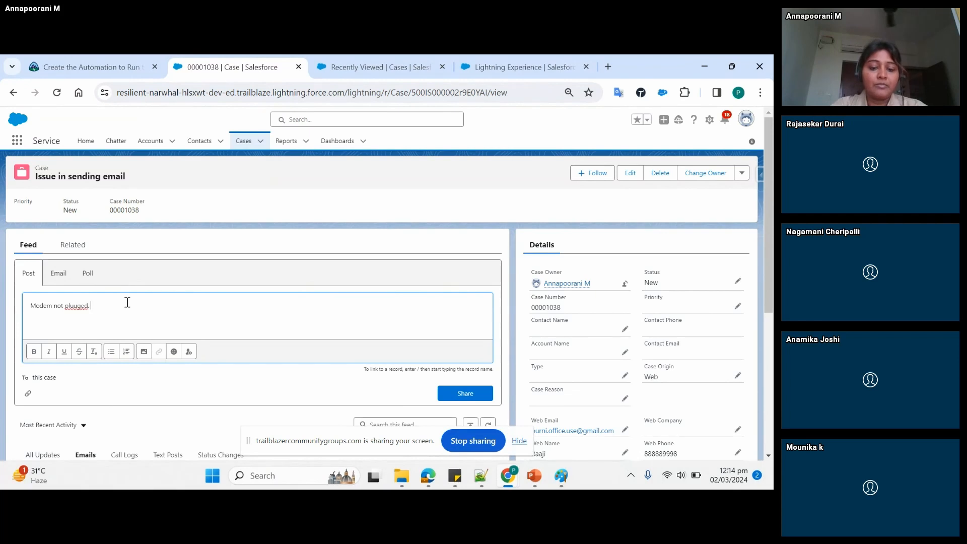
type("Informed cutomer.")
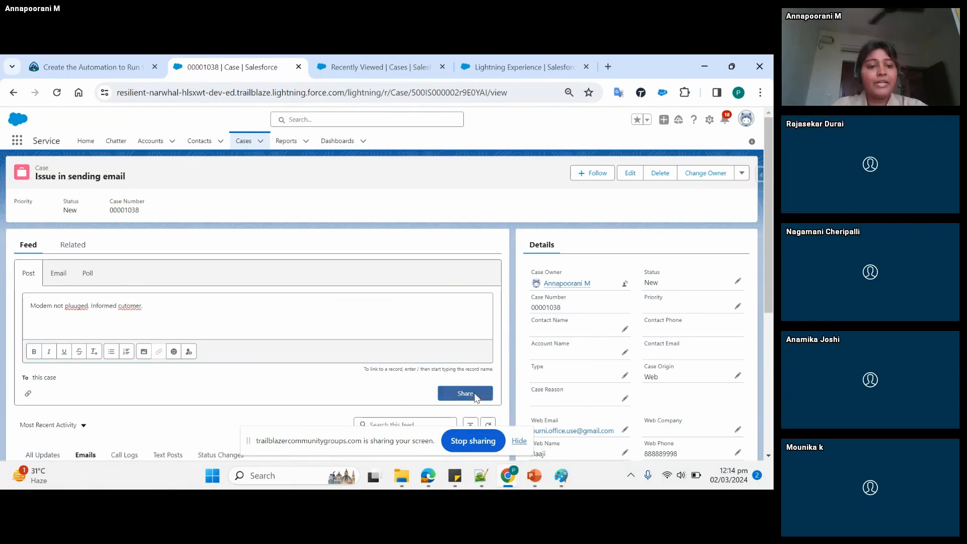
left_click(465, 396)
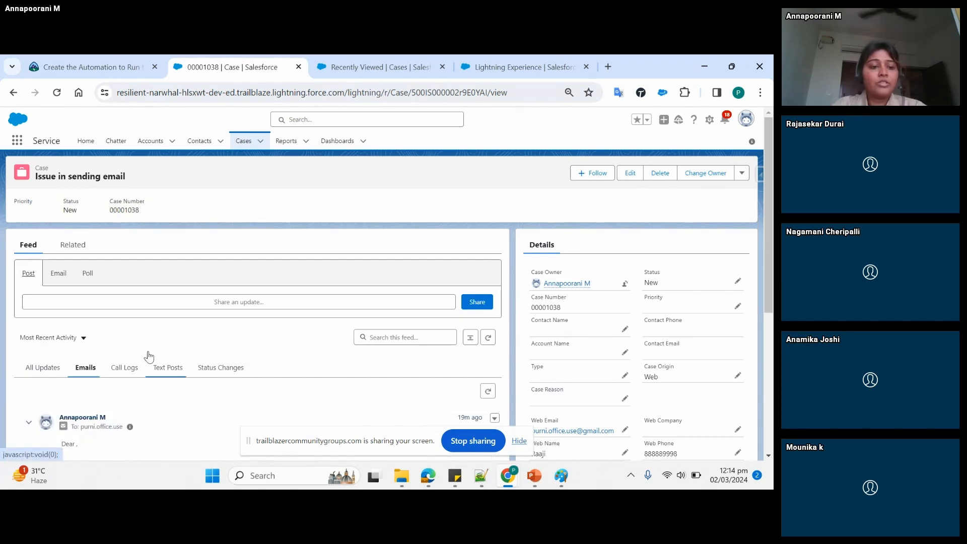
- Show all updates in the case feed and check the newly shared post
left_click(149, 356)
left_click(42, 369)
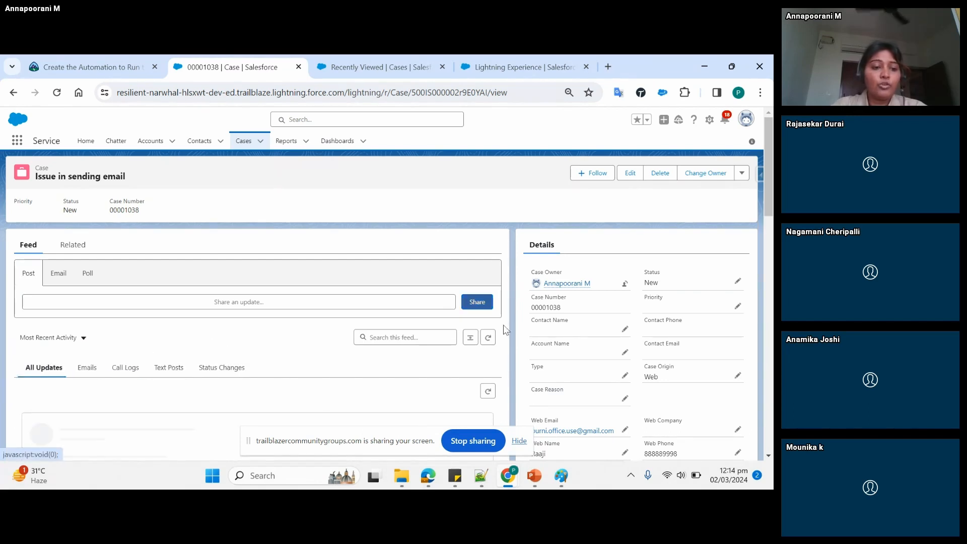
mouse_move(765, 175)
left_mouse_down()
mouse_move(772, 262)
mouse_move(773, 191)
left_mouse_up()
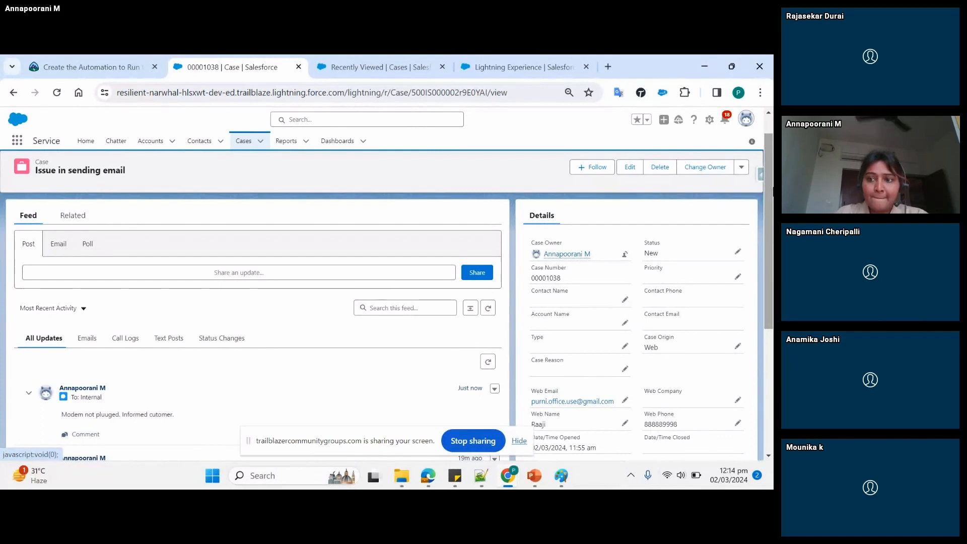
- Review the related open activities and activity history of the "Issue in sending email" case
left_click_drag(767, 180, 769, 174)
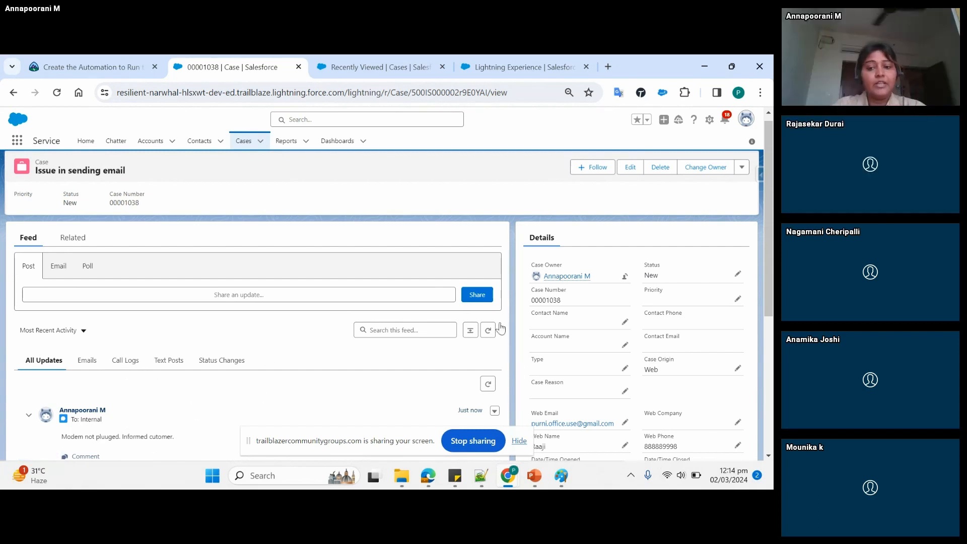
left_click(376, 63)
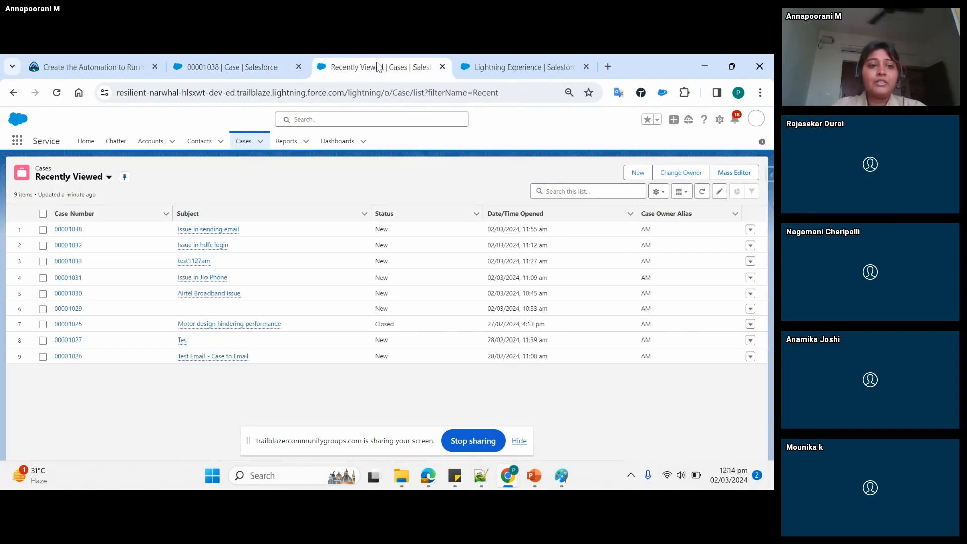
left_click(497, 69)
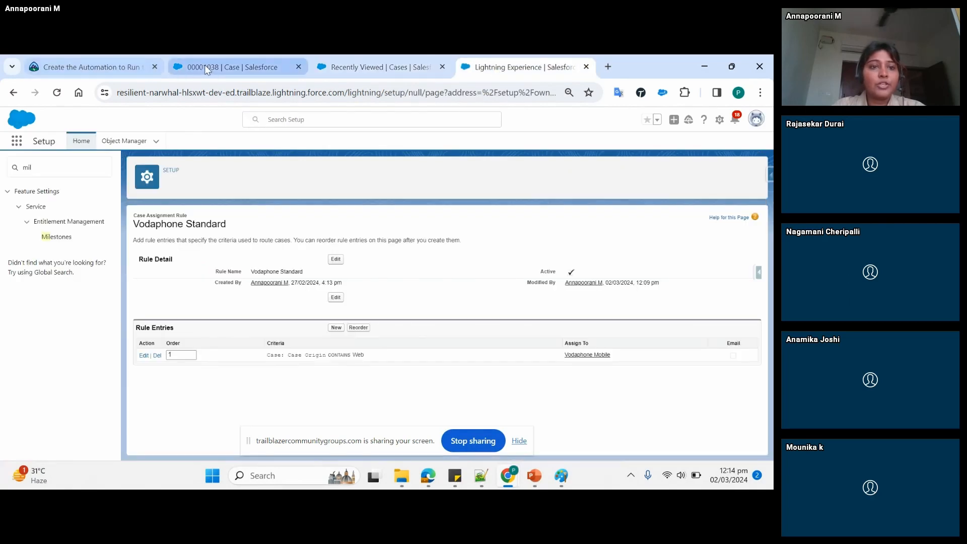
left_click(231, 67)
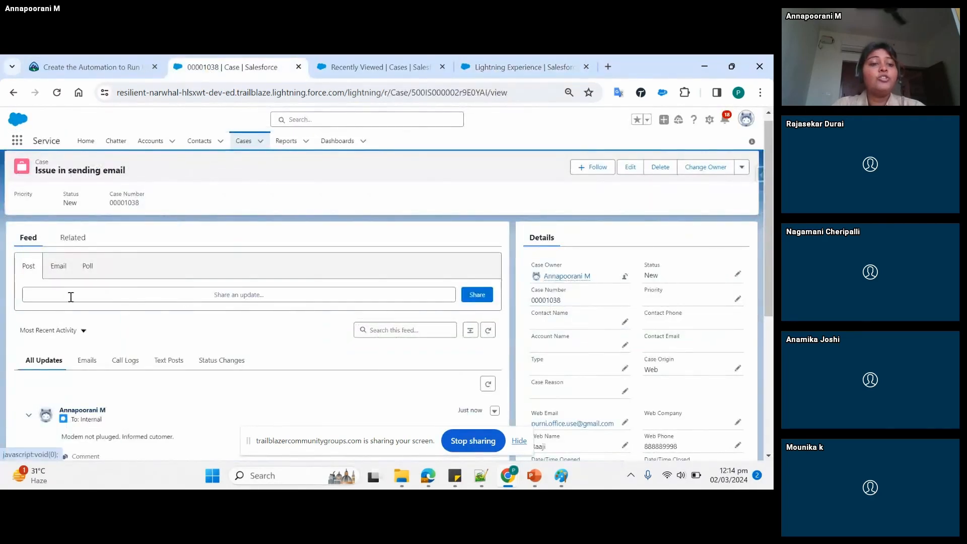
left_click(84, 247)
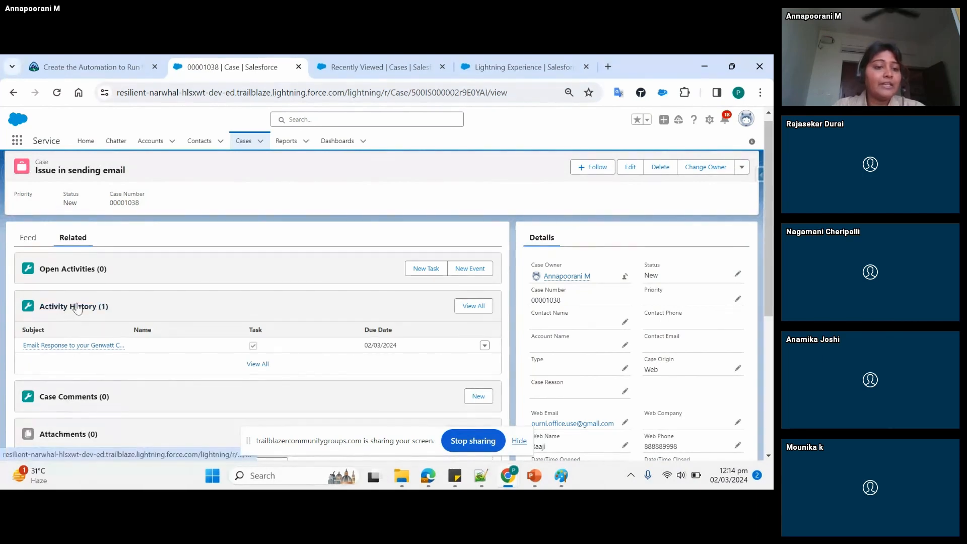
mouse_move(75, 345)
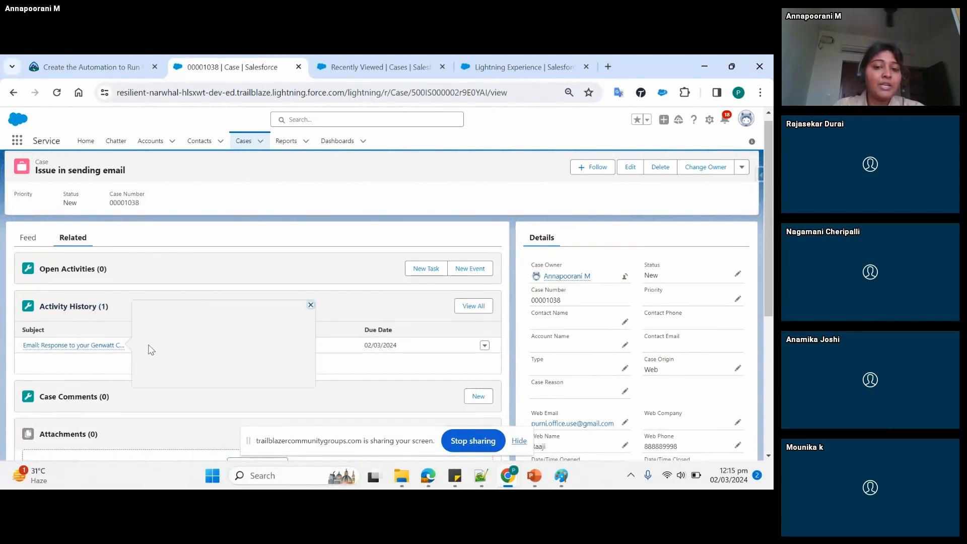
scroll(763, 249, "down", 2)
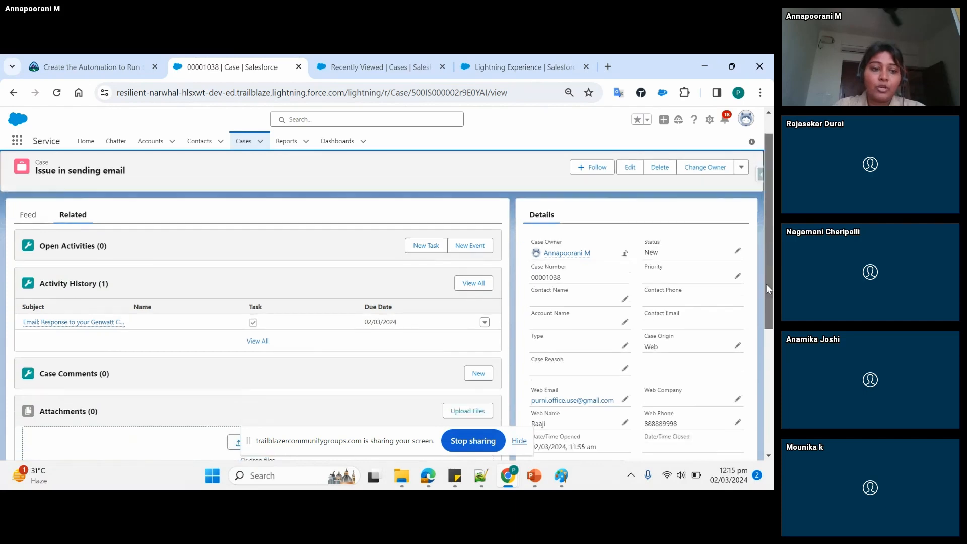
mouse_move(767, 285)
left_mouse_down()
mouse_move(769, 359)
mouse_move(766, 273)
left_mouse_up()
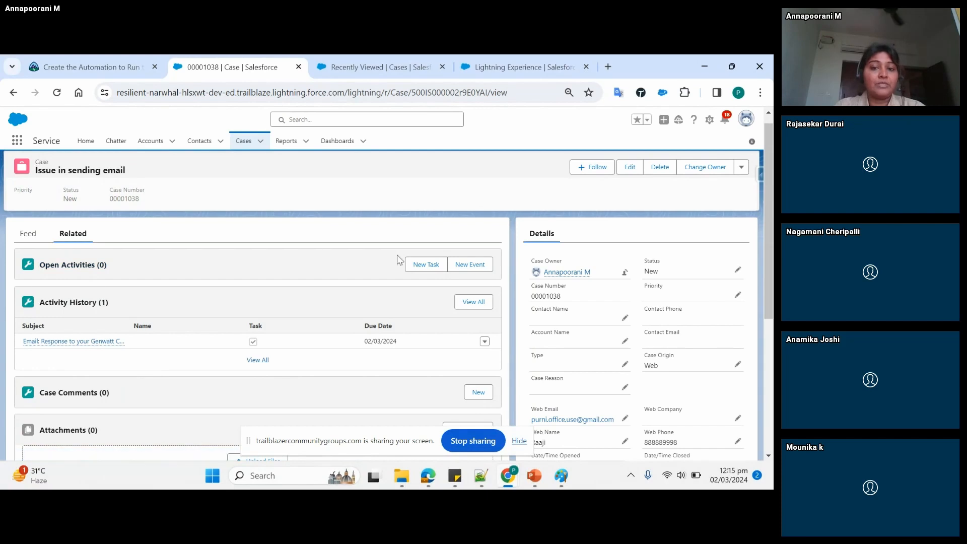
- Create a task on the case with the subject Send Quote and the due date 08/03/2024
left_click(424, 266)
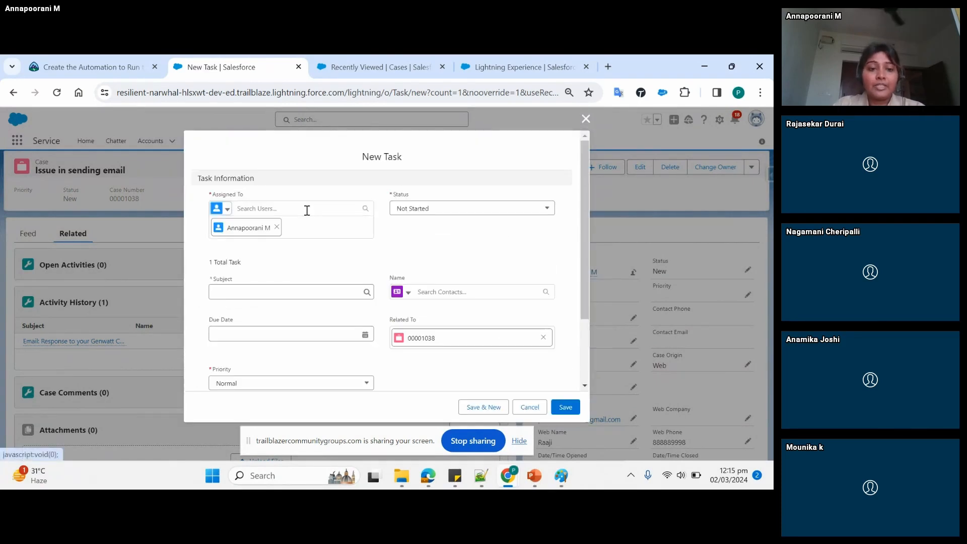
left_click(266, 295)
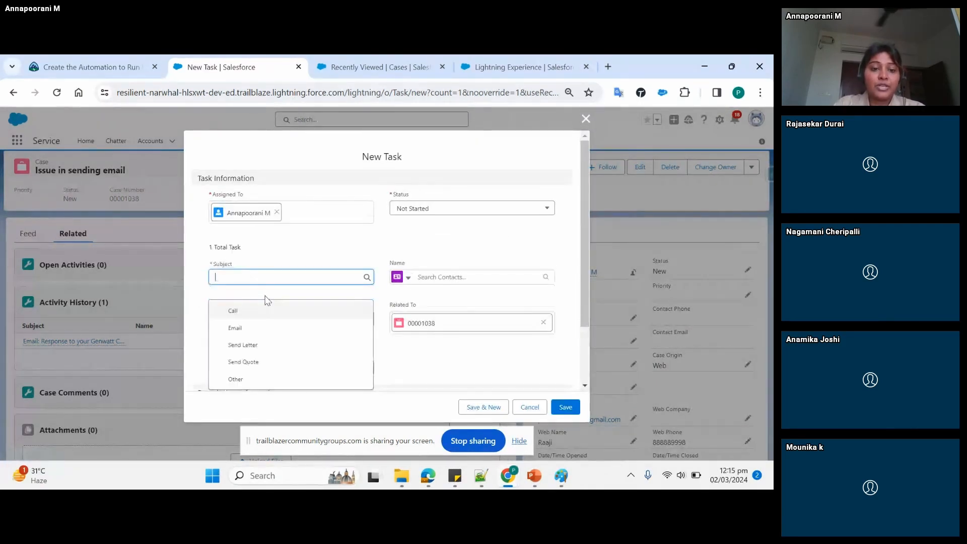
left_click(239, 326)
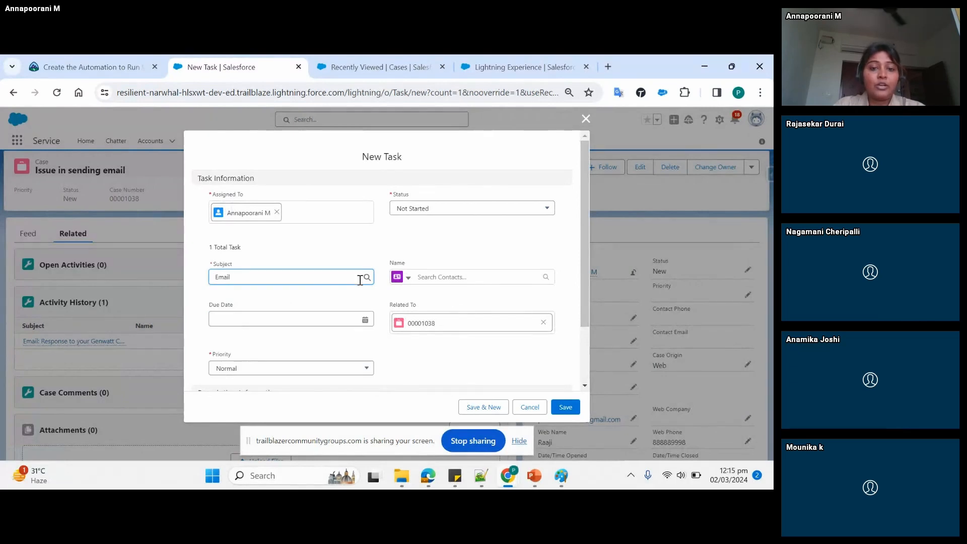
key("BackSpace")
key("BackSpace")
key("BackSpace")
key("BackSpace")
key("BackSpace")
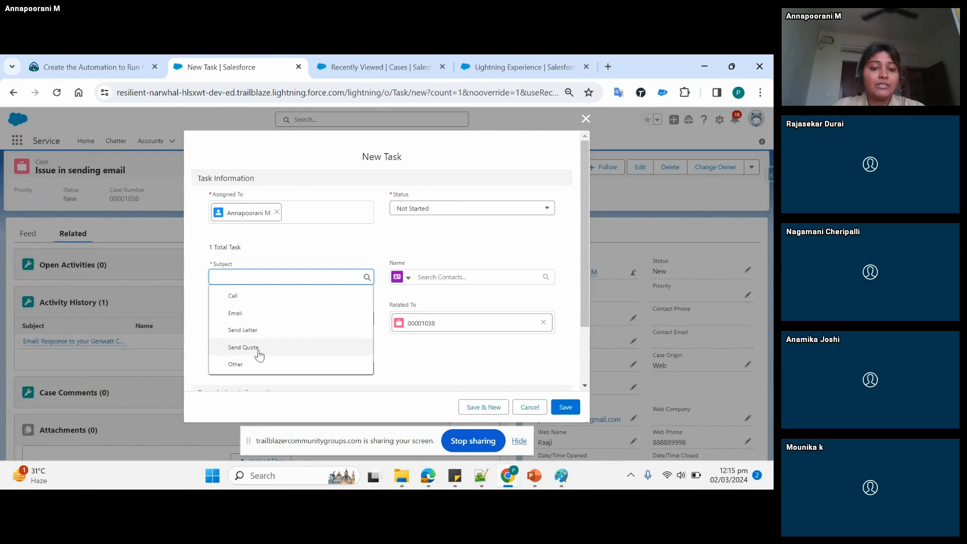
left_click(258, 348)
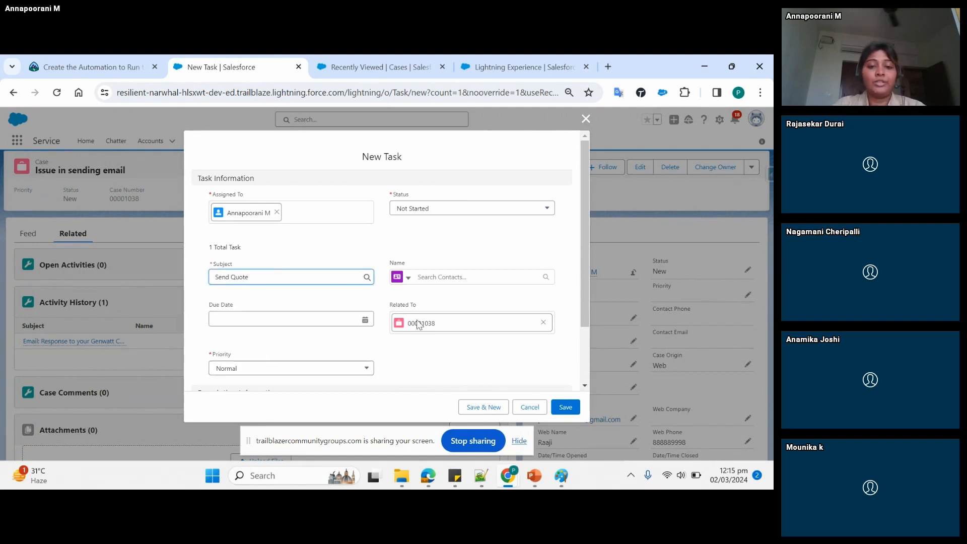
left_click(351, 317)
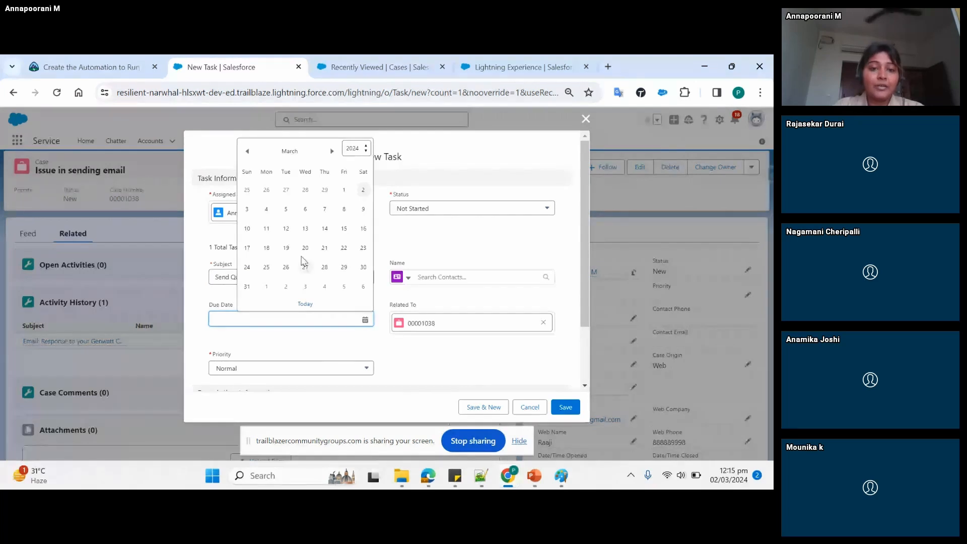
left_click(344, 209)
left_click_drag(584, 300, 557, 419)
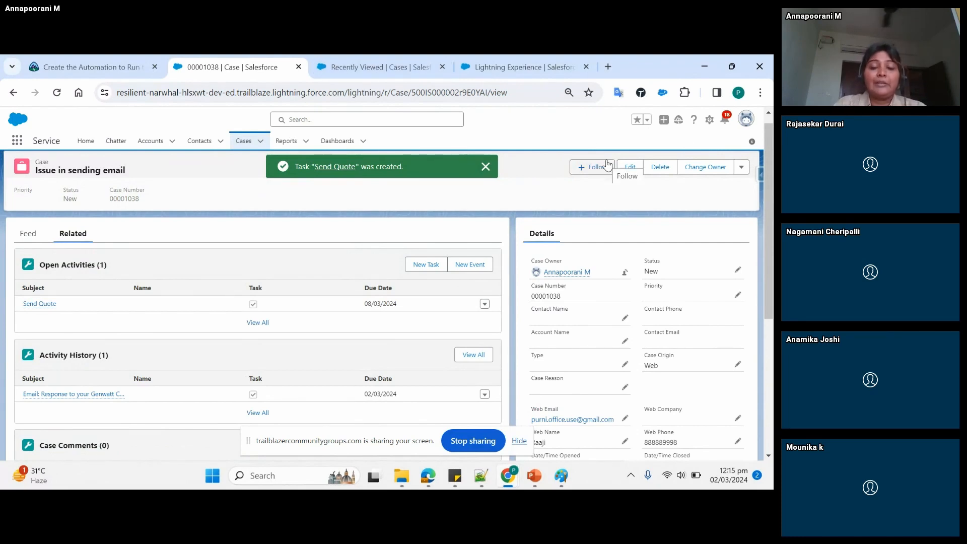
- Try to open the case owner's user record in a new browser tab, and return to the case
mouse_move(571, 275)
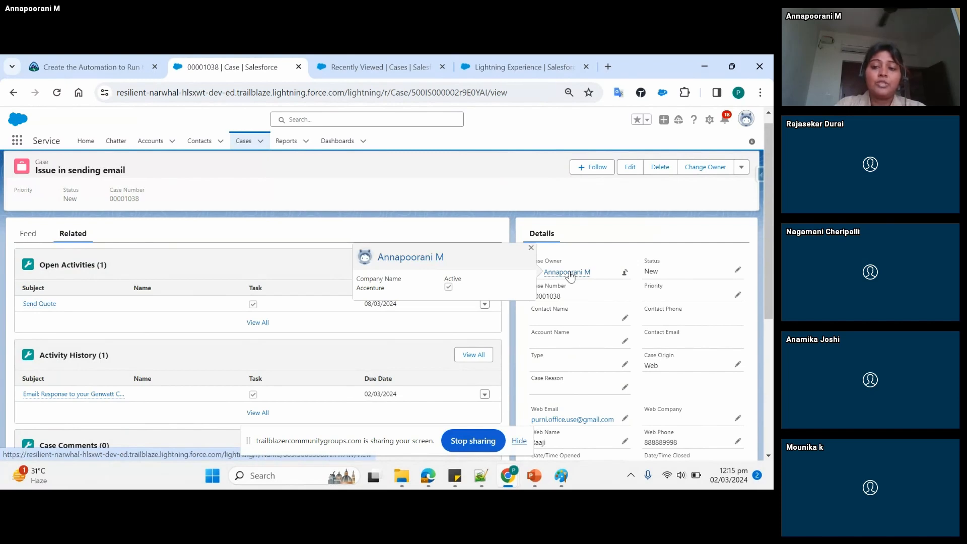
right_click(570, 276)
left_click(597, 283)
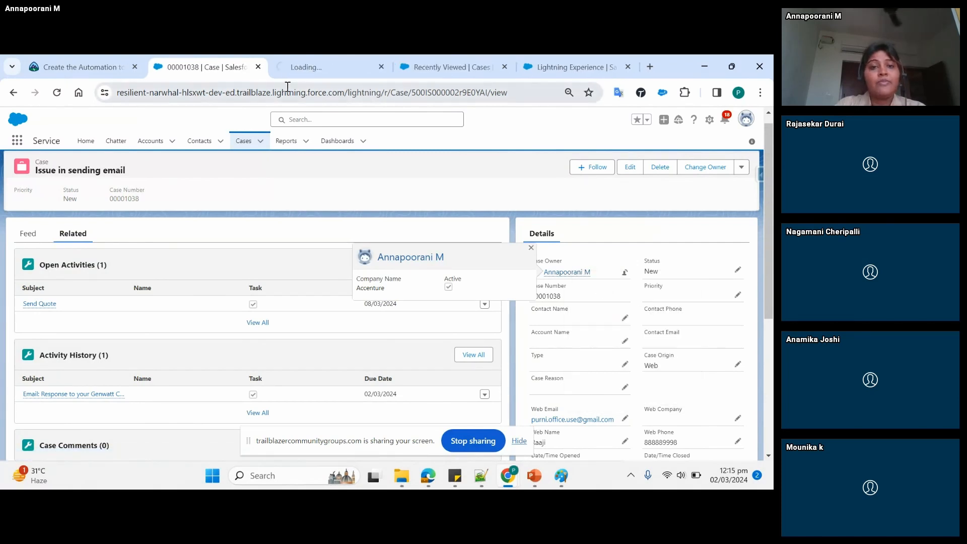
left_click(306, 67)
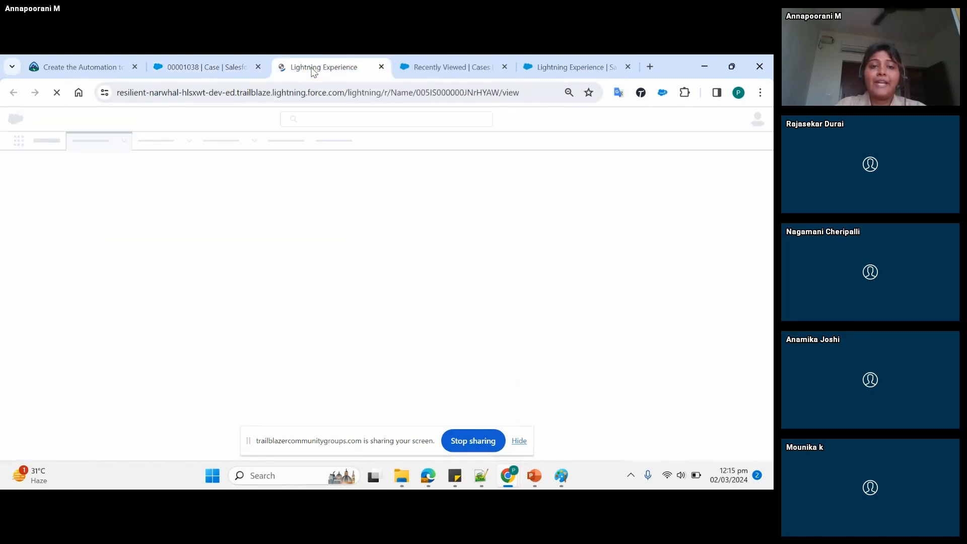
left_click(227, 66)
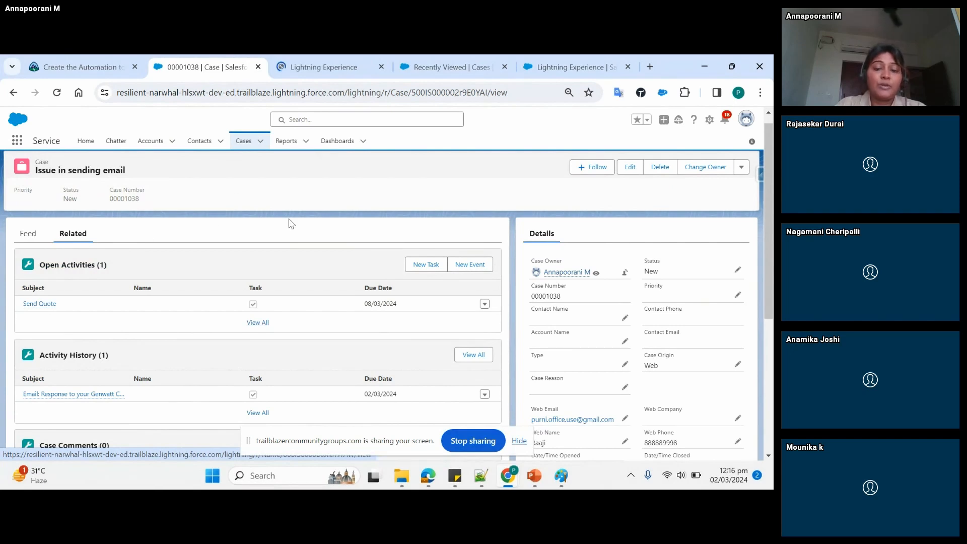
- Try to open Setup from the case page in a new browser tab, and return to the case
left_click(710, 119)
left_click(662, 151)
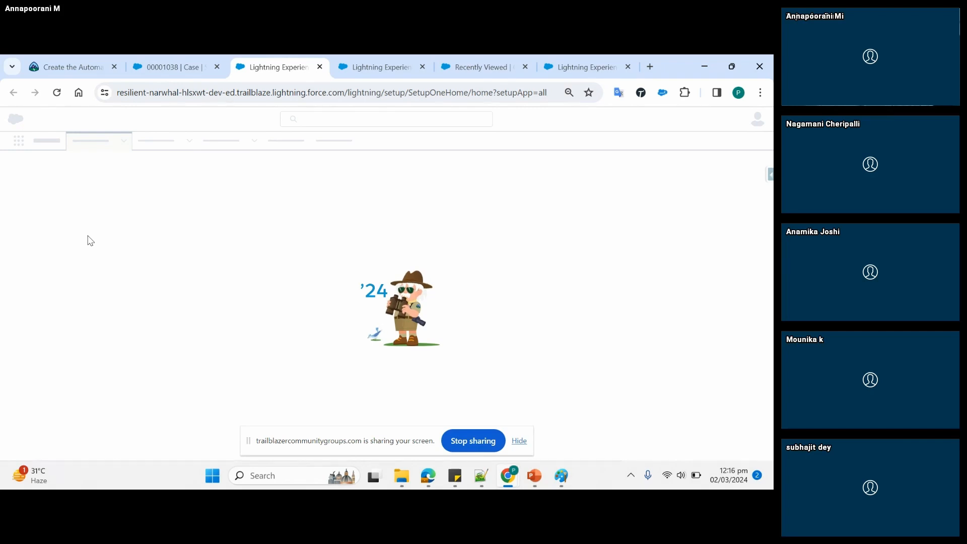
left_click(155, 78)
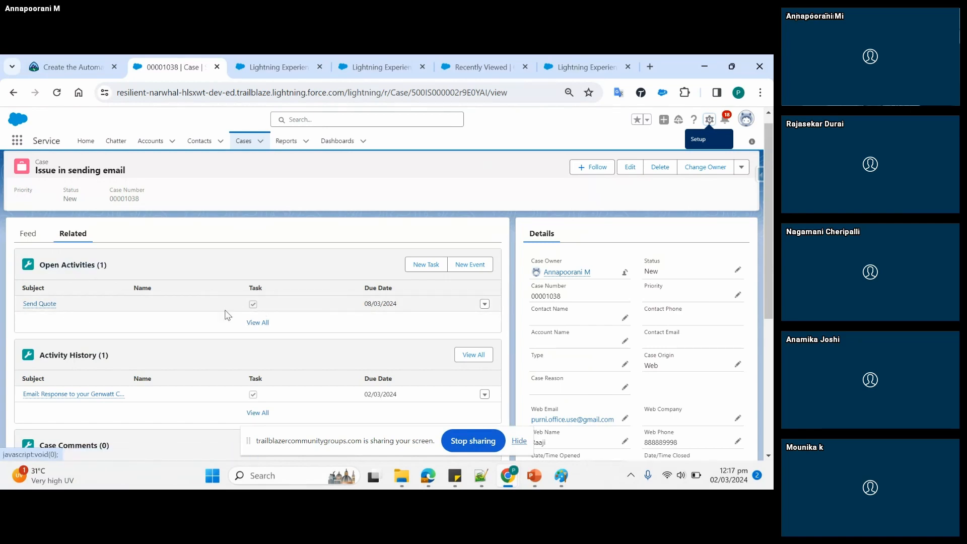
mouse_move(48, 306)
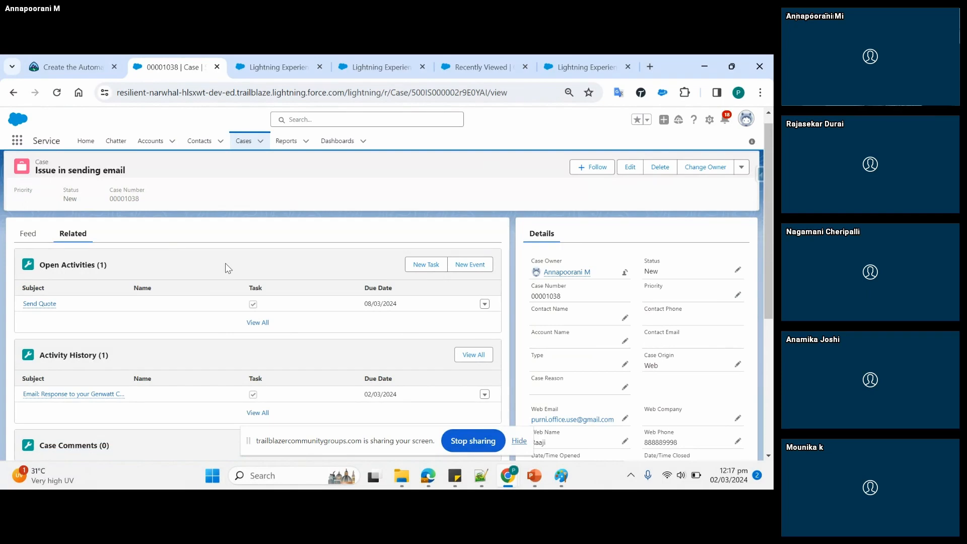
left_click(251, 73)
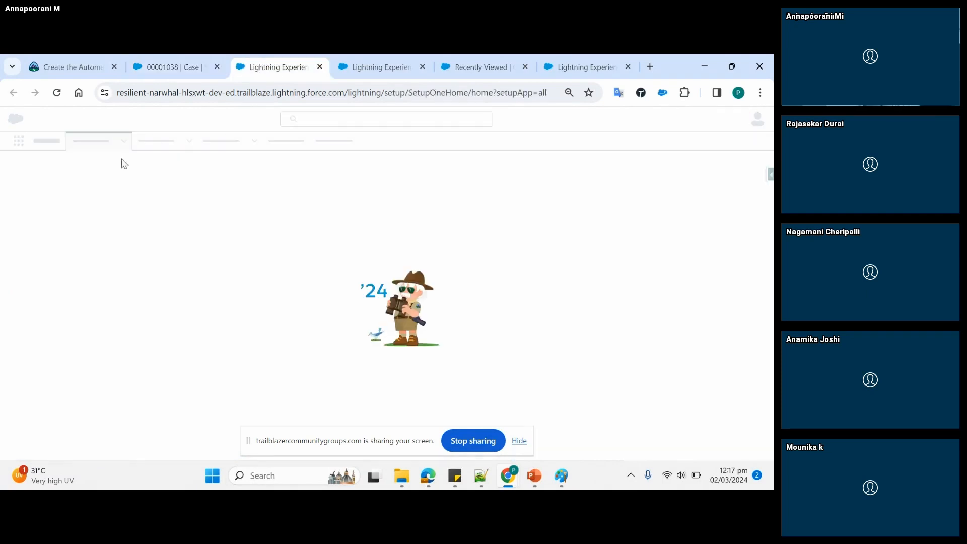
left_click(174, 67)
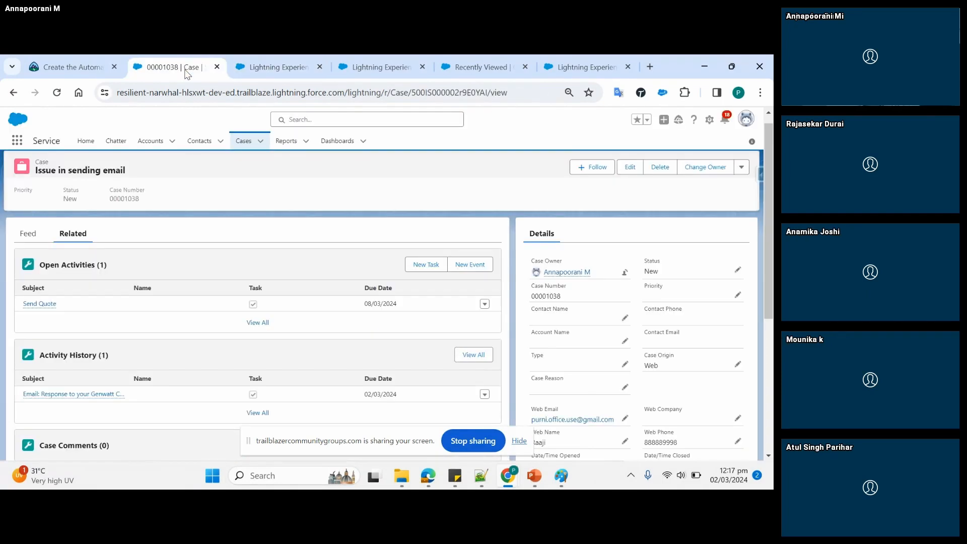
left_click(710, 121)
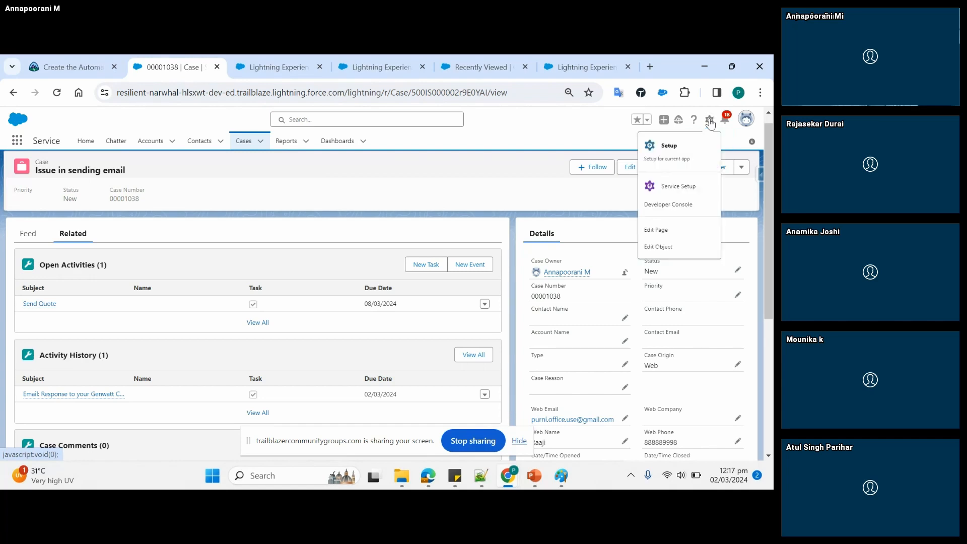
left_click(654, 153)
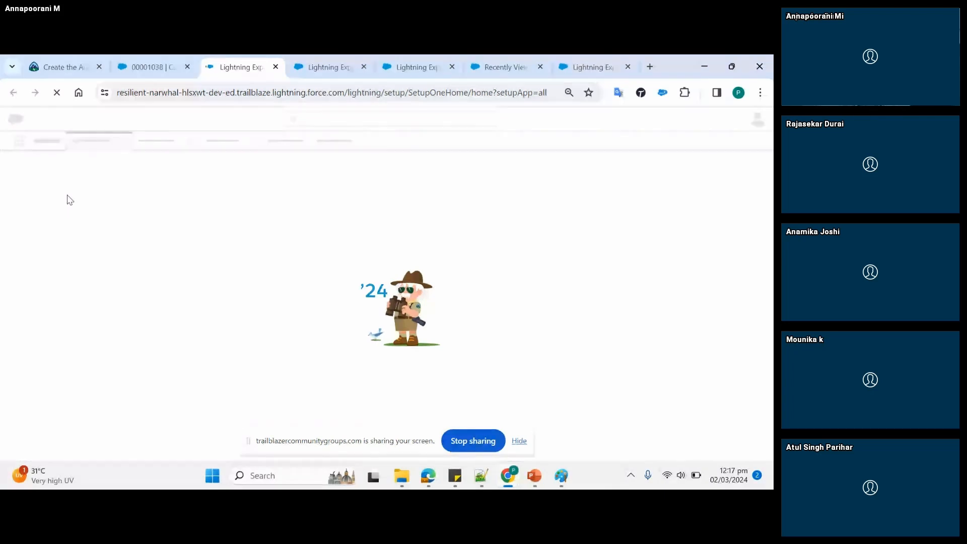
left_click(276, 67)
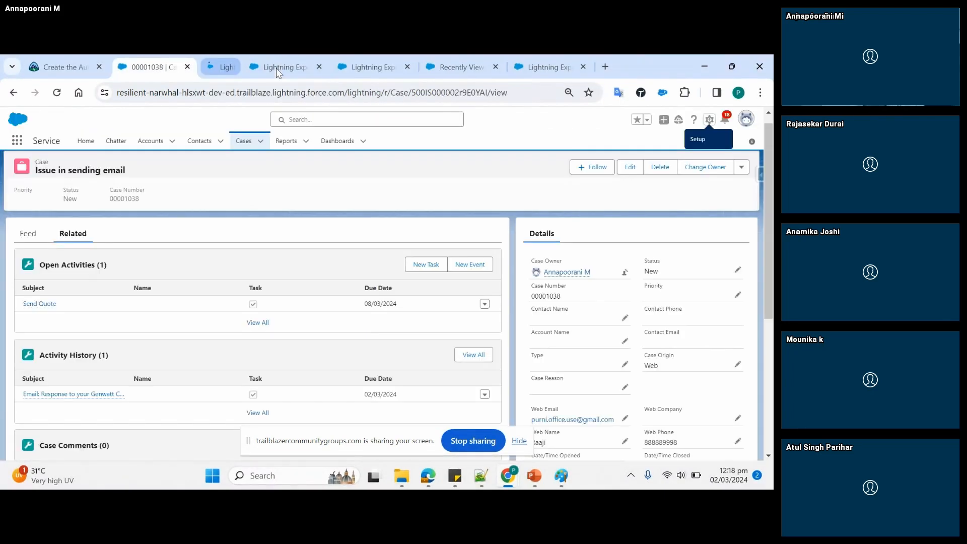
- Close the remaining Setup and user record browser tabs to get back to the Recently Viewed cases list
left_click(297, 67)
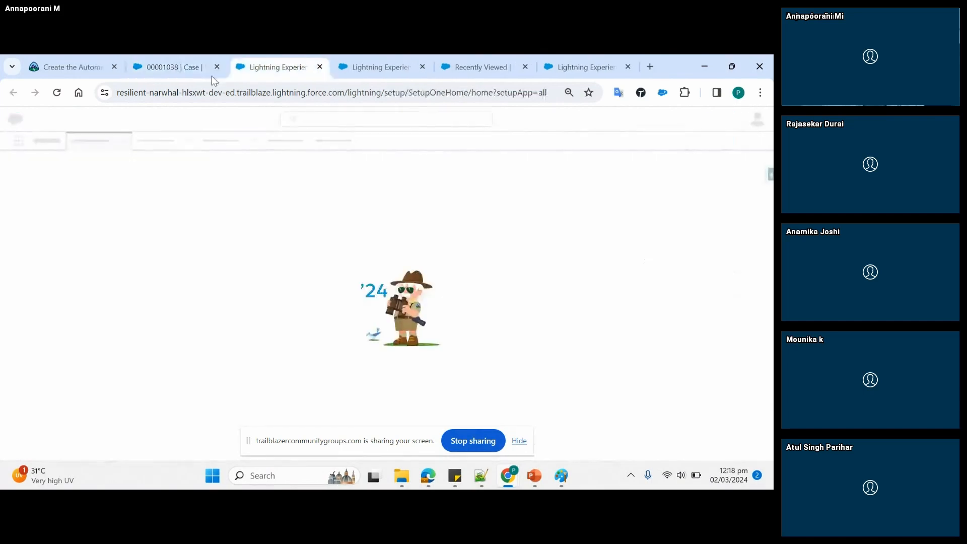
left_click(319, 67)
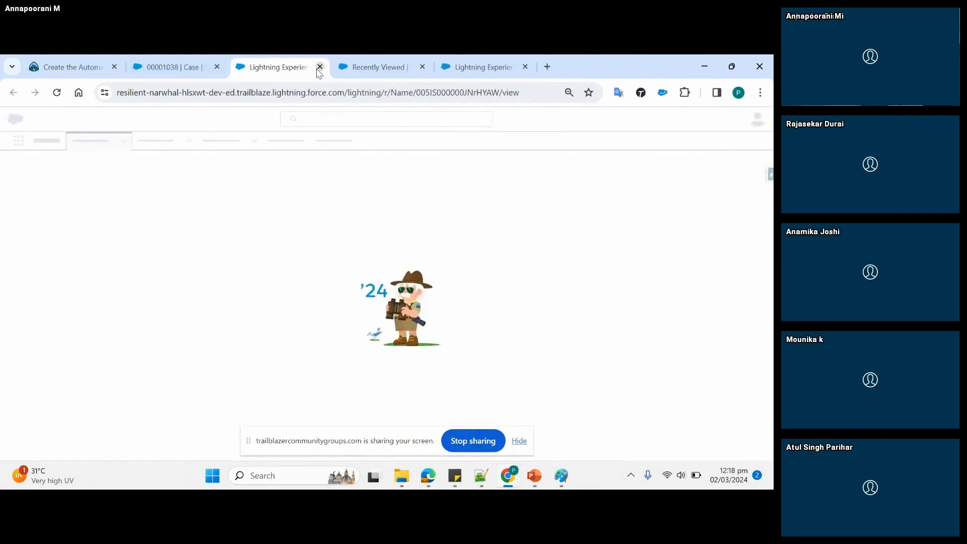
left_click(319, 67)
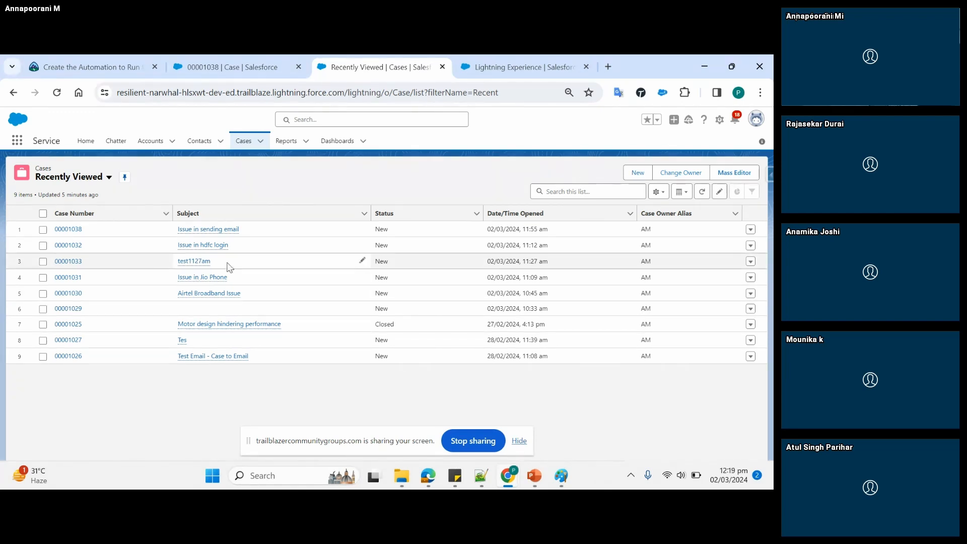
left_click(629, 177)
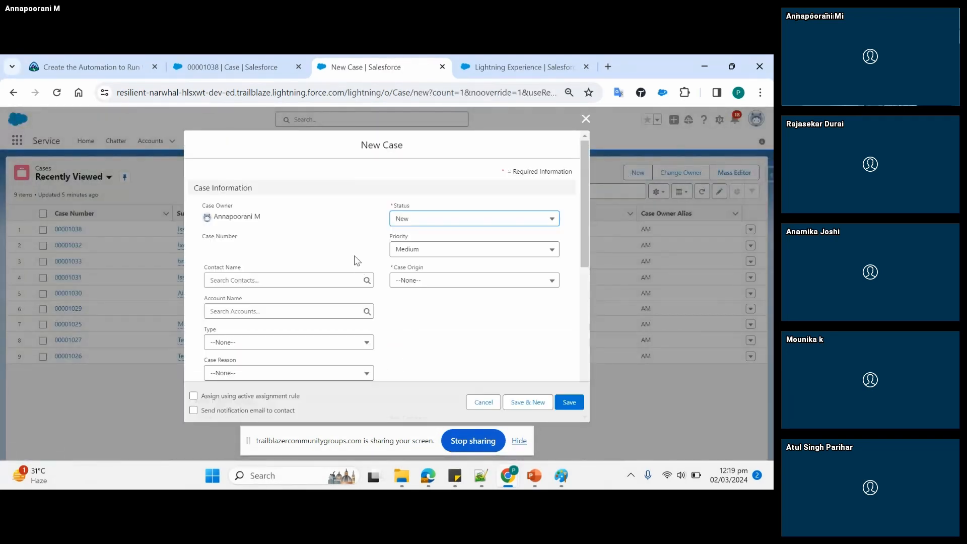
left_click(431, 282)
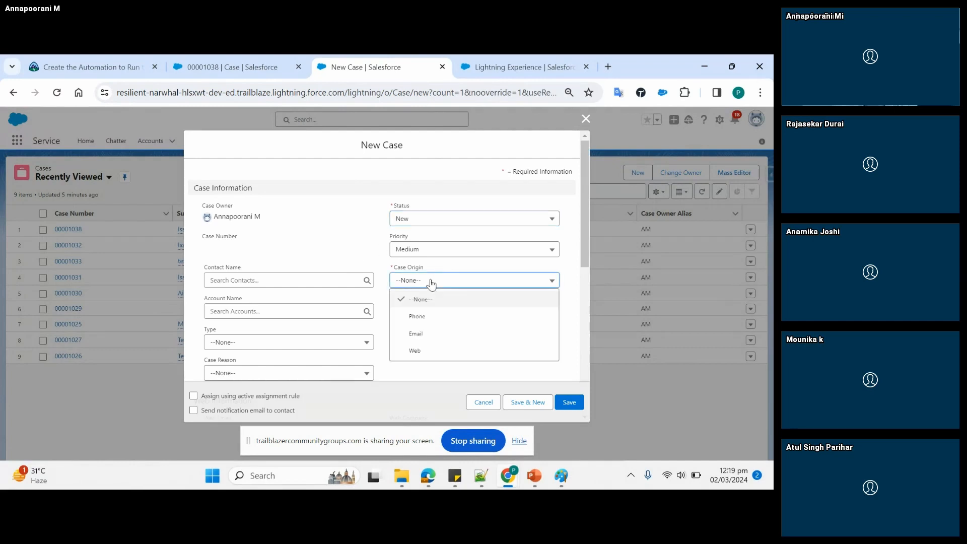
left_click(428, 323)
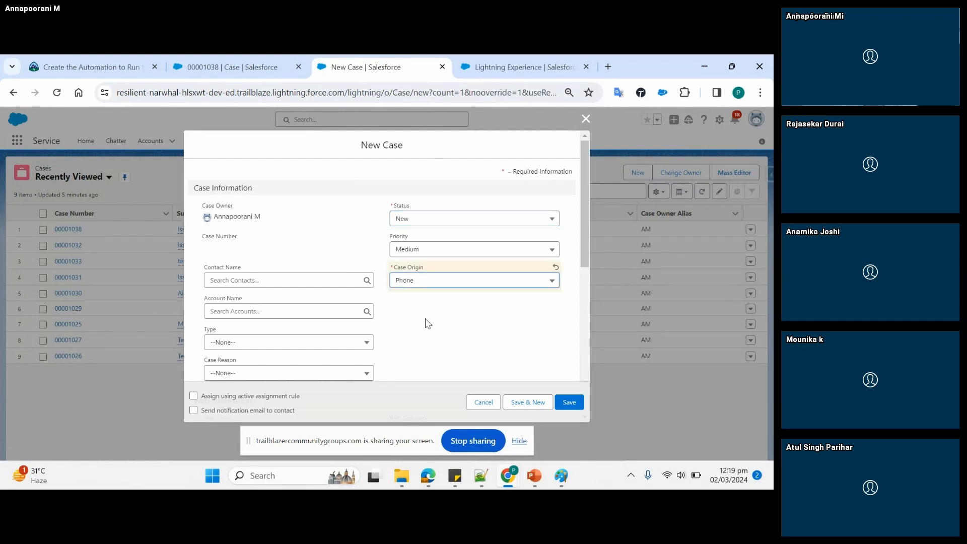
left_click(425, 320)
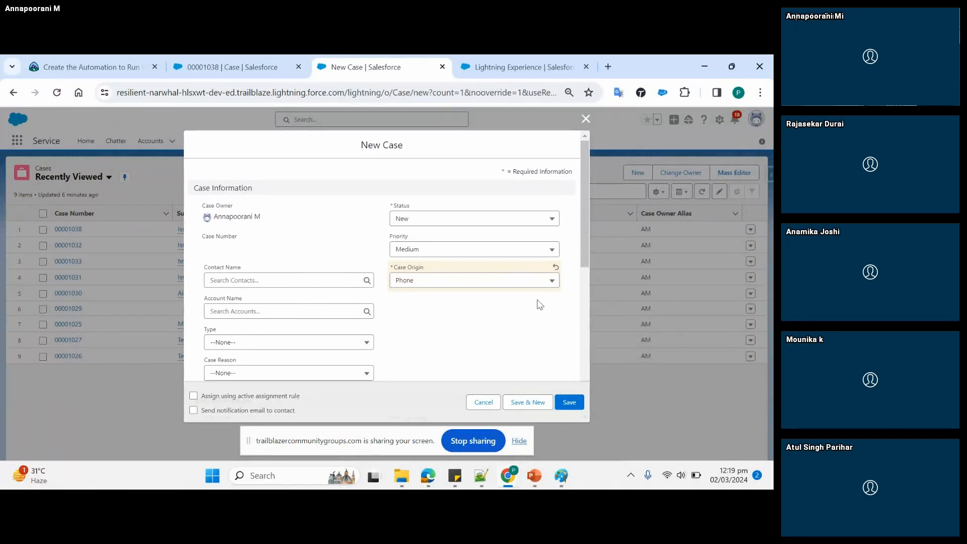
left_click(484, 402)
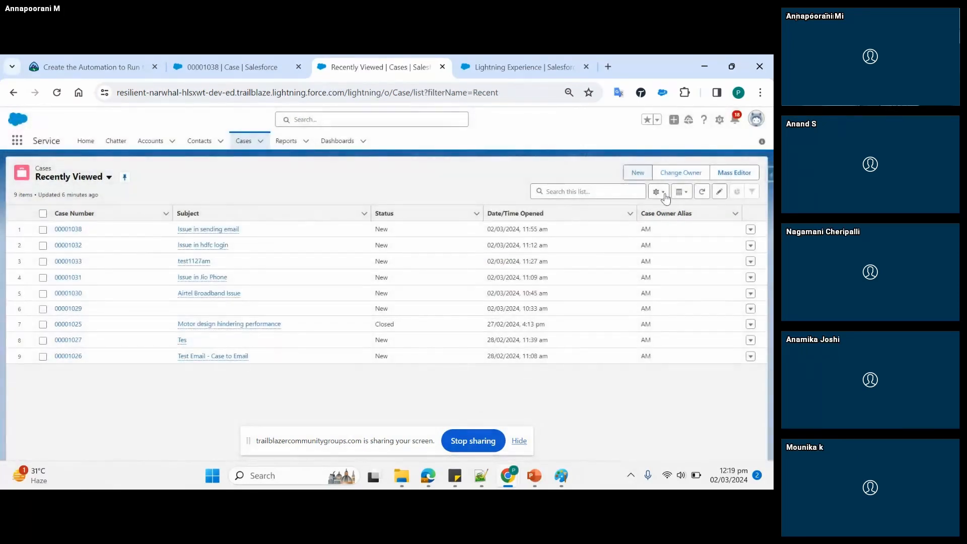
- Start a new case and set its Case Origin to Phone
left_click(636, 173)
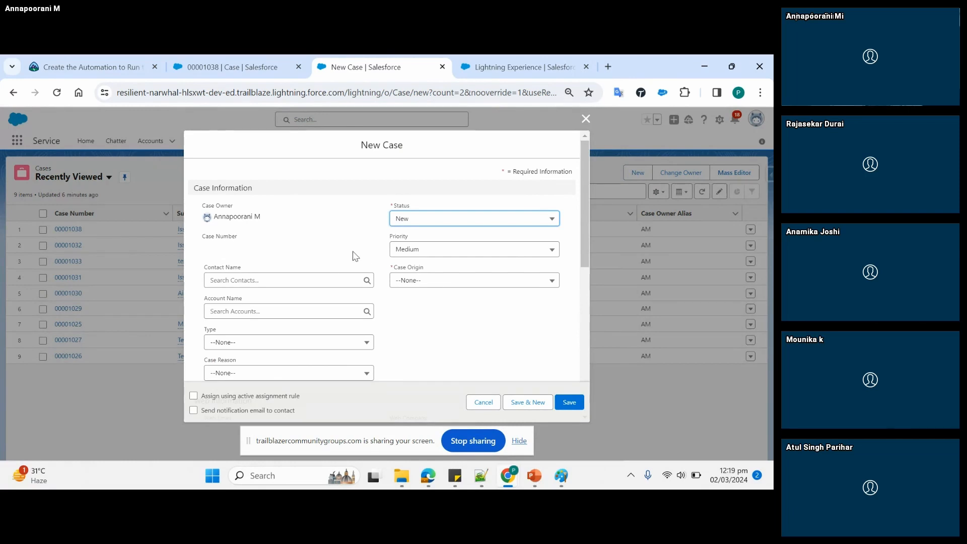
left_click(439, 284)
left_click(429, 320)
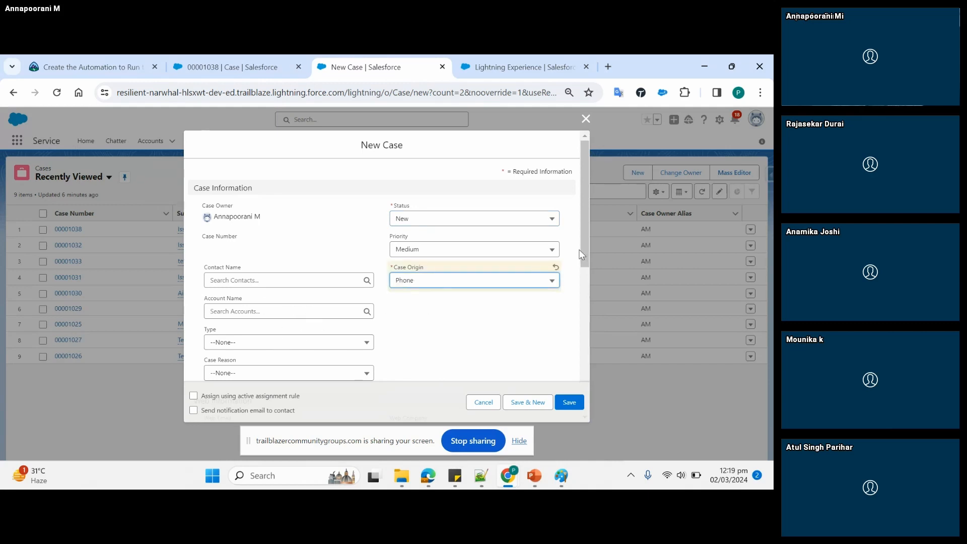
- Give the case the subject "Please approve this discounted opportunity" and the description "pls look into"
left_click_drag(584, 243, 596, 340)
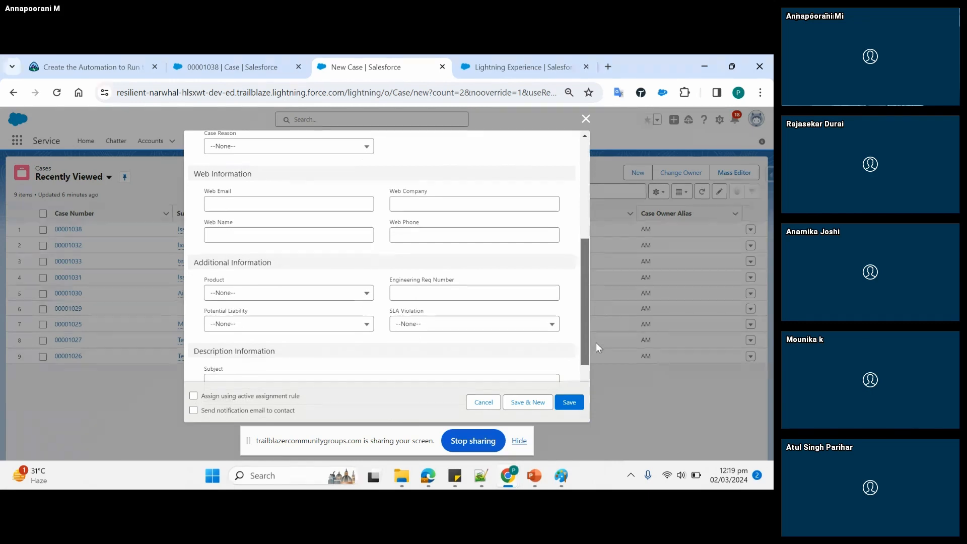
scroll(332, 313, "down", 2)
left_click(418, 327)
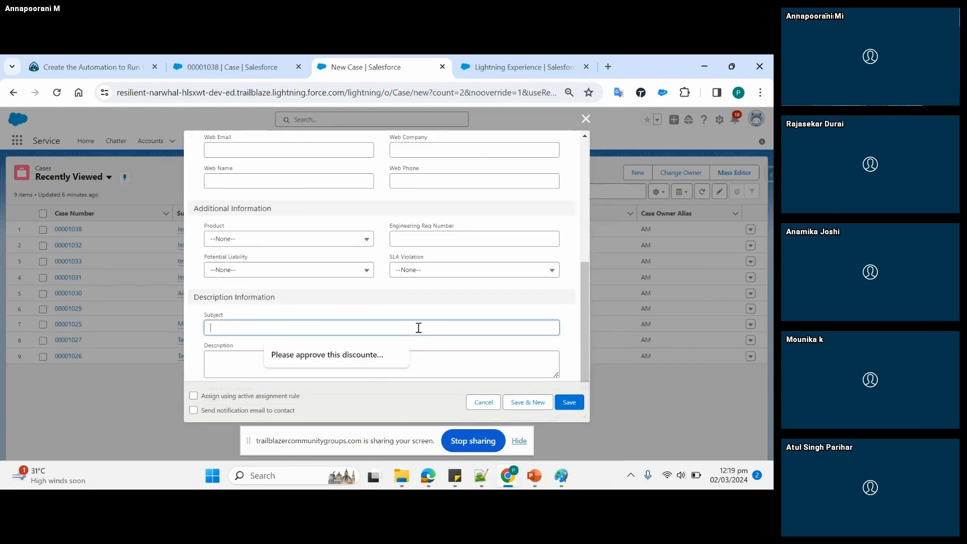
left_click(329, 355)
left_click(300, 362)
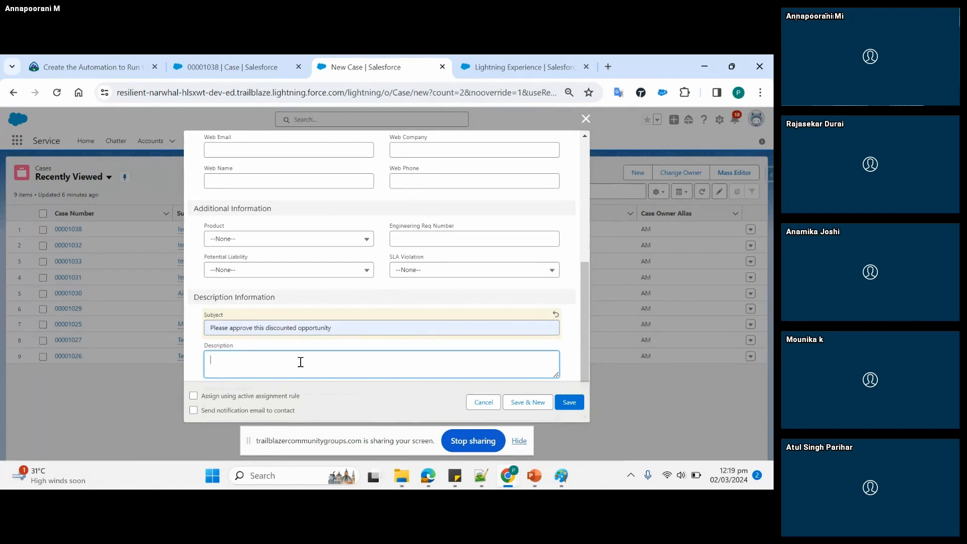
type("pls look into")
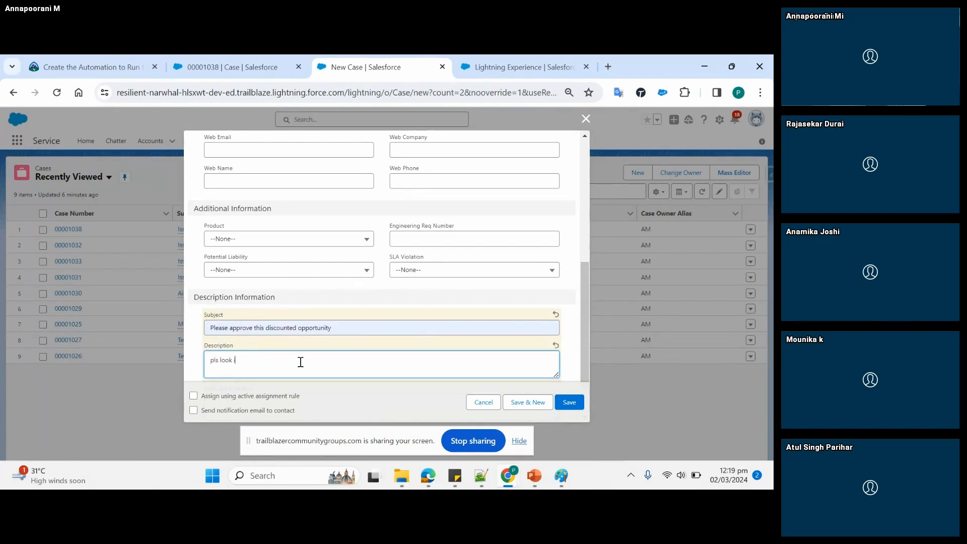
- Enable the active assignment rule and the notification email to the contact, and set the Case Origin to Web
left_click(194, 396)
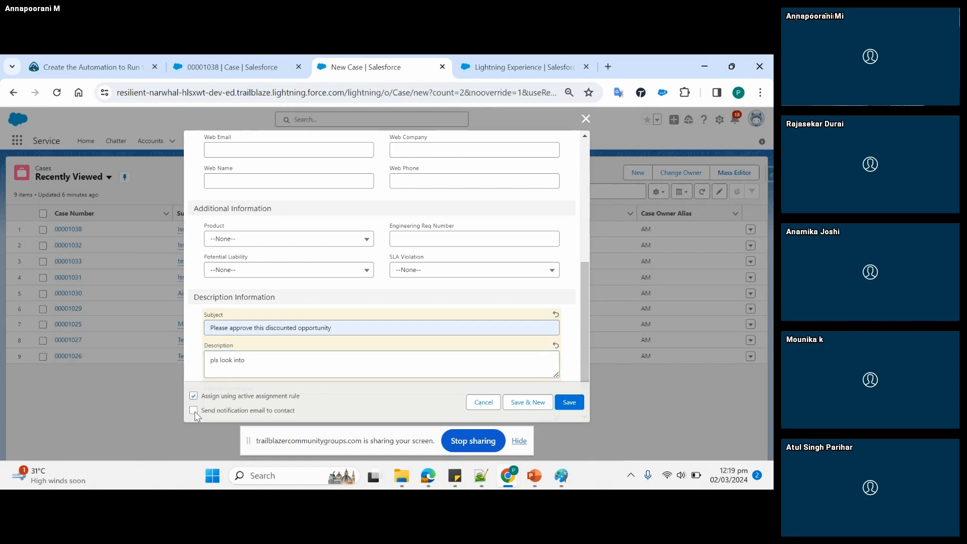
left_click(195, 412)
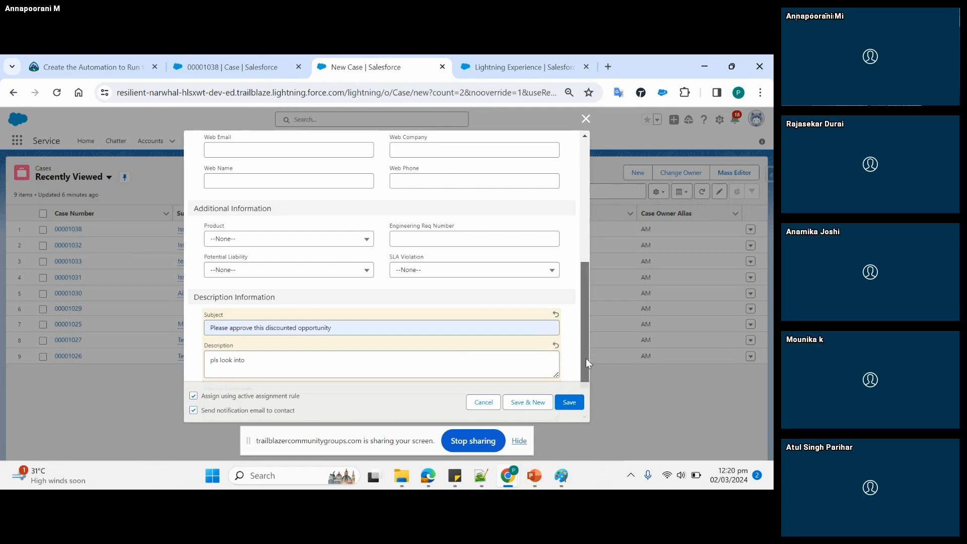
left_click_drag(585, 359, 586, 382)
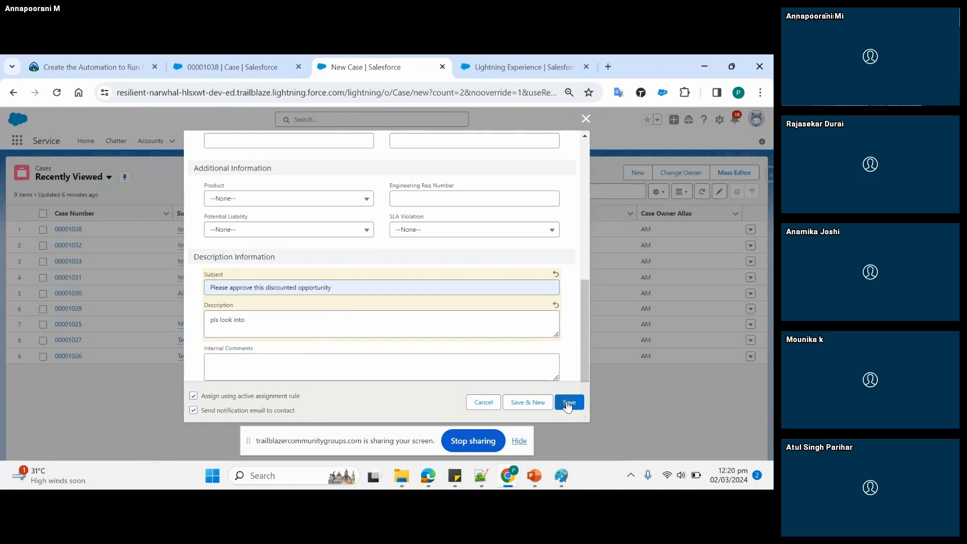
left_click_drag(587, 343, 590, 173)
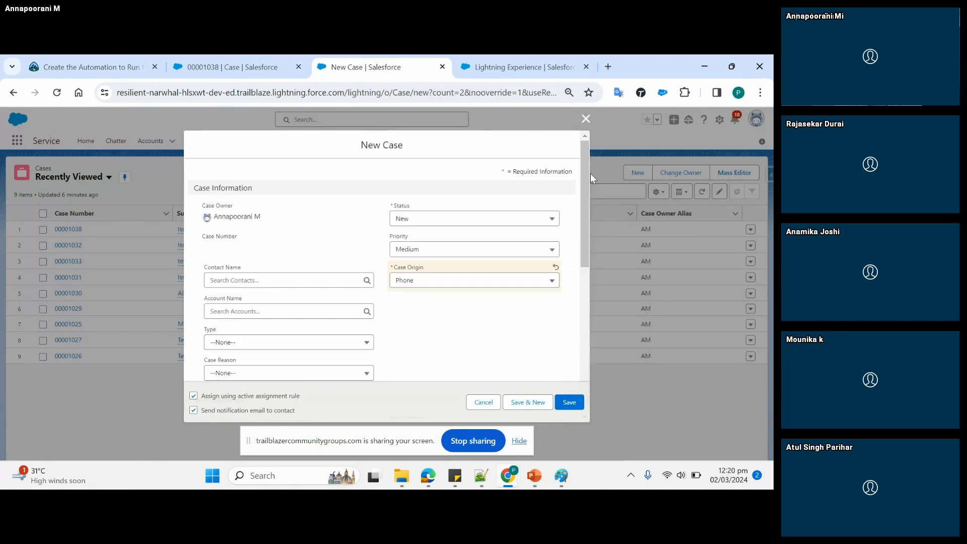
left_click(441, 278)
left_click(423, 351)
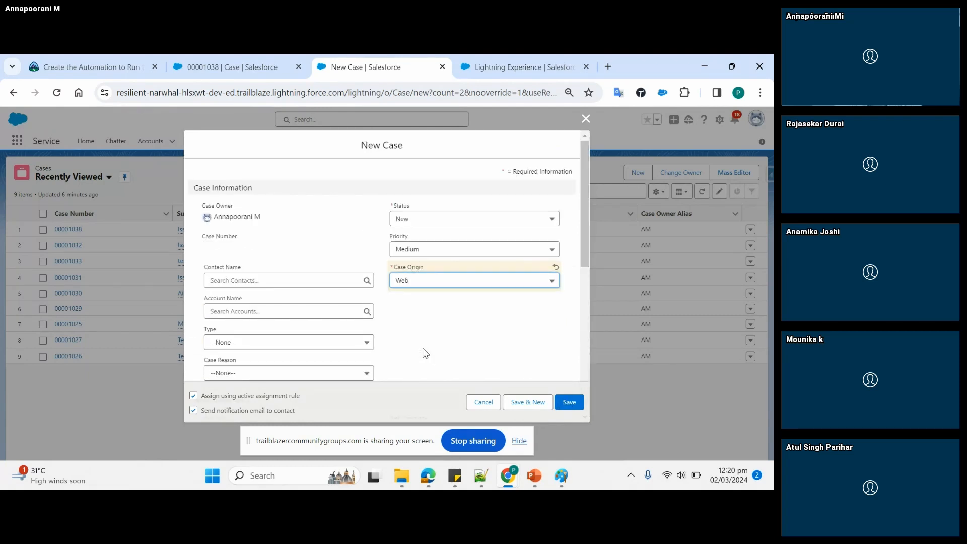
- Assign the existing United Oil & Gas Corp. contact as the Contact Name and save the case
left_click(569, 403)
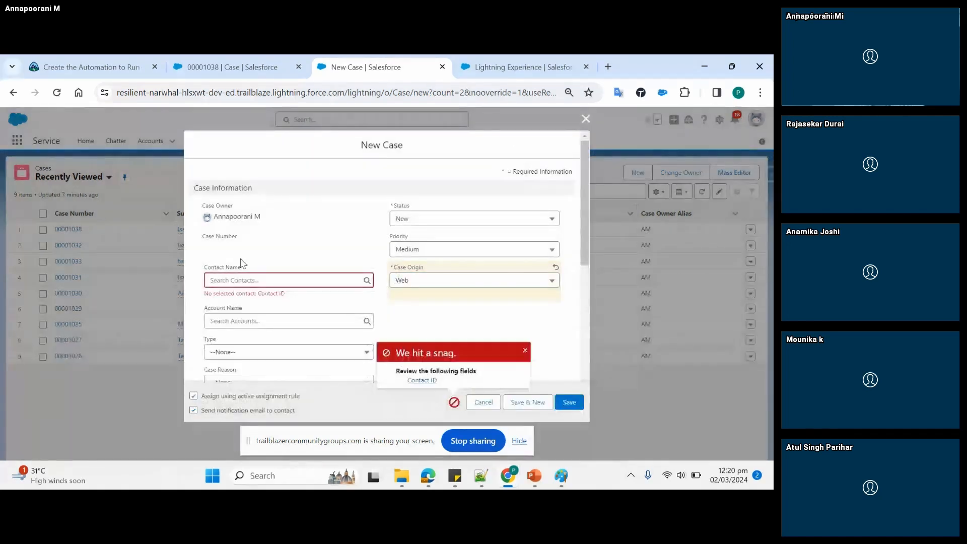
left_click(253, 277)
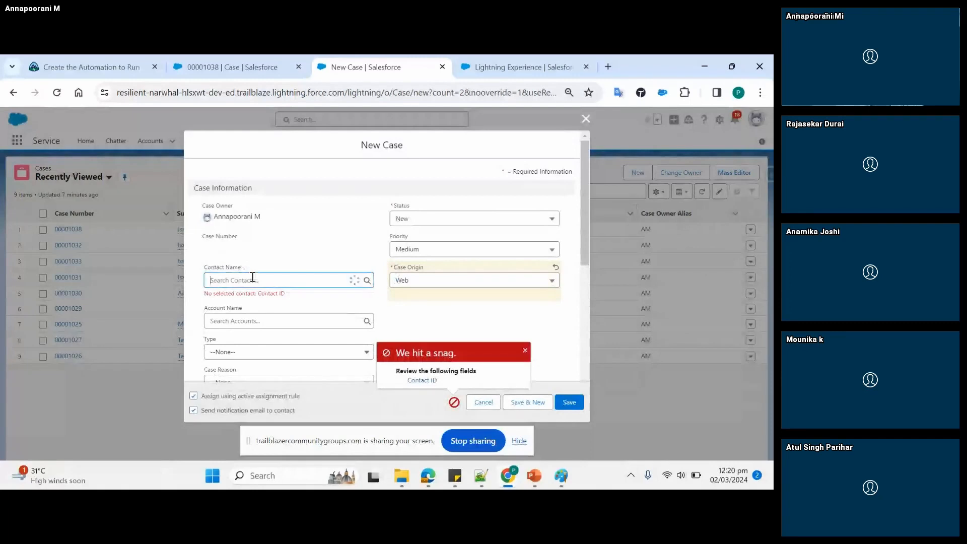
left_click(242, 316)
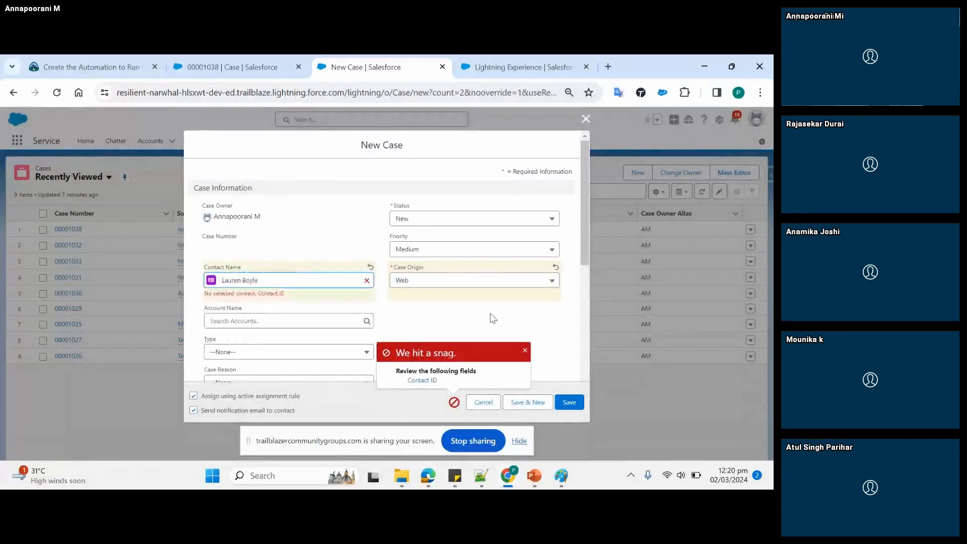
left_click(571, 400)
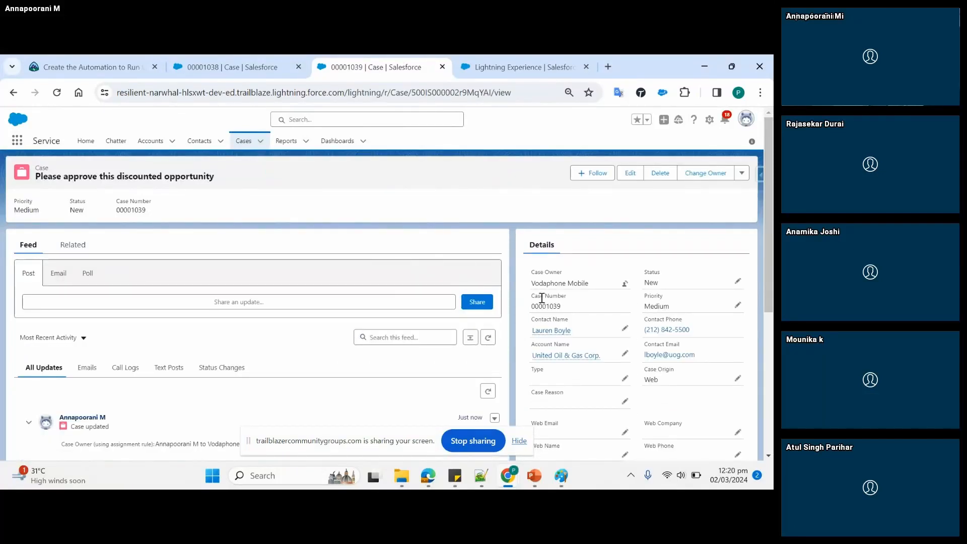
- Check which queue owns the new case in its details
left_click_drag(592, 283, 531, 285)
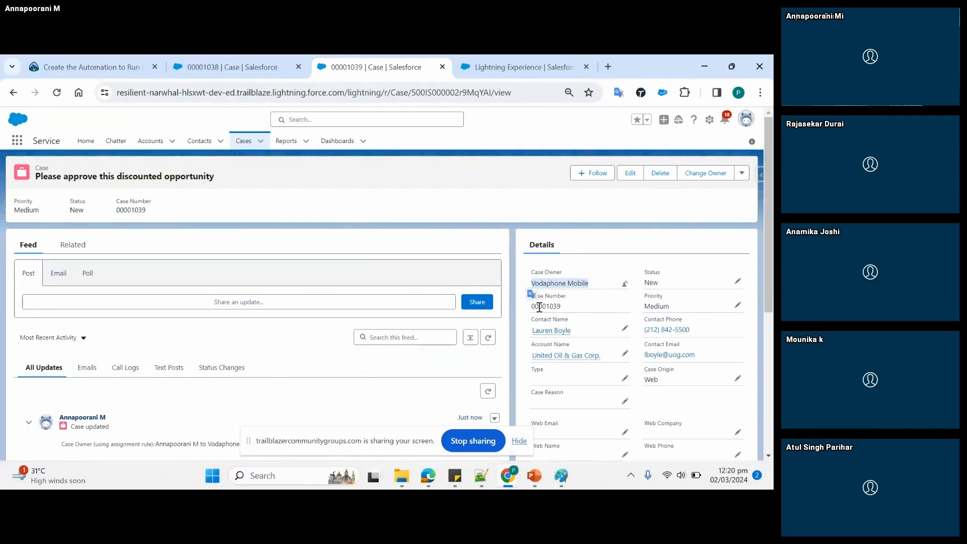
left_click(589, 285)
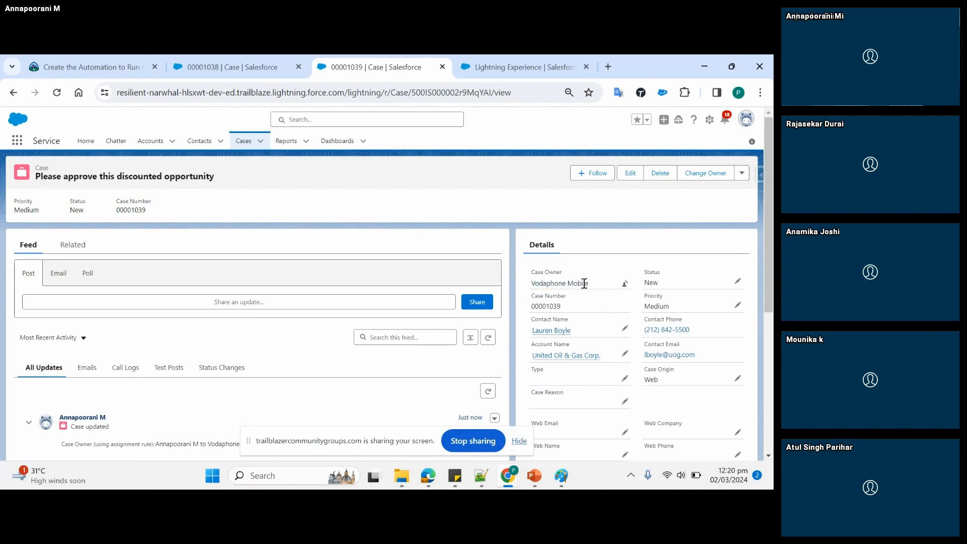
left_click_drag(589, 285, 531, 283)
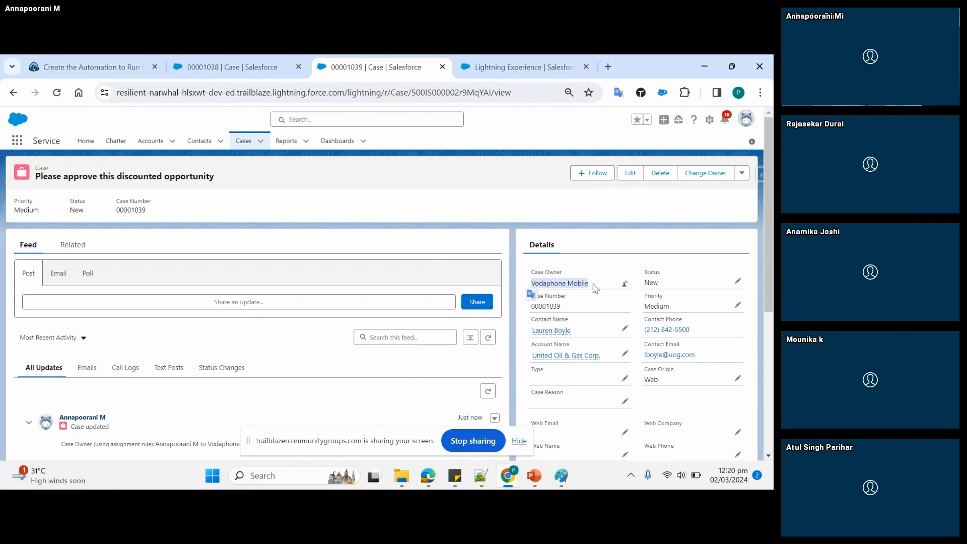
left_click(599, 268)
left_click_drag(532, 284, 596, 289)
- Open the notification email from the case's activity history and review its message and details
left_click(83, 253)
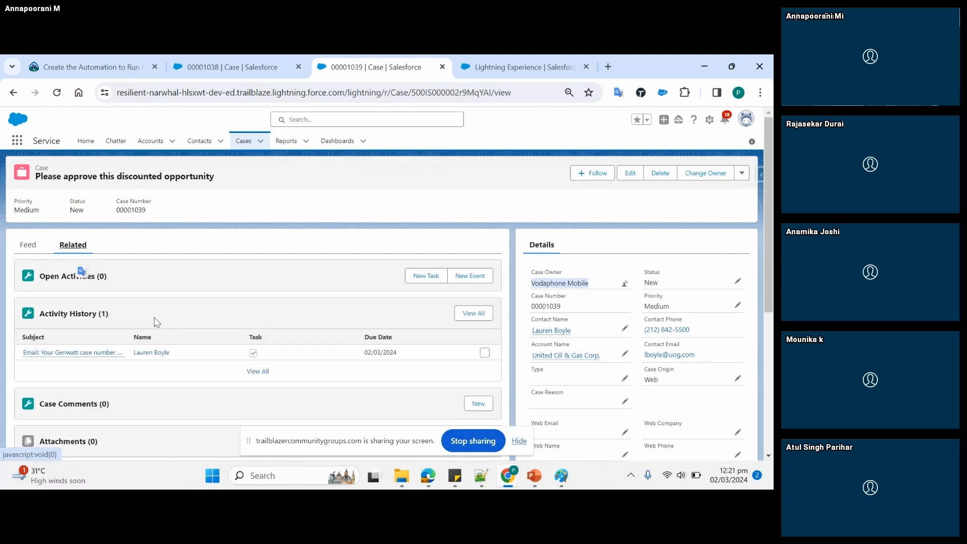
left_click(81, 353)
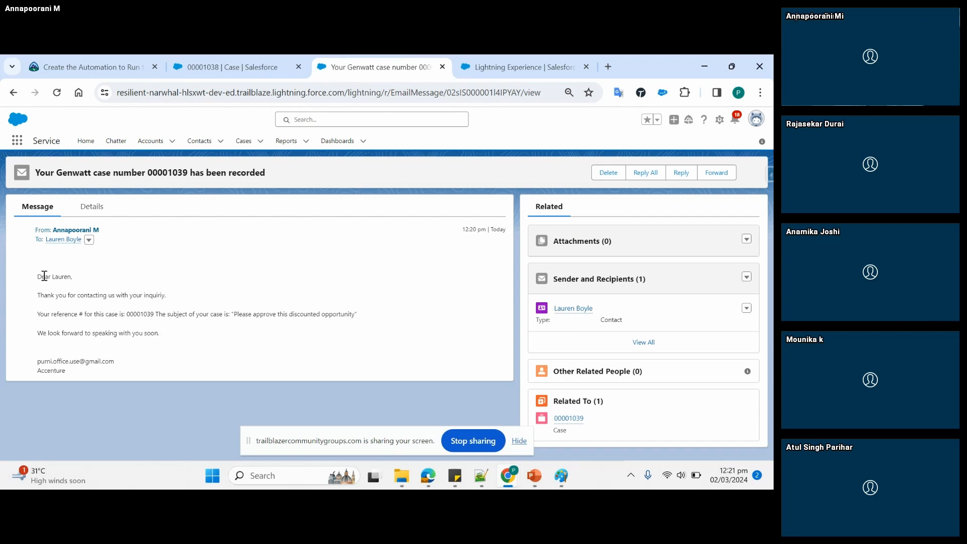
left_click_drag(37, 277, 111, 377)
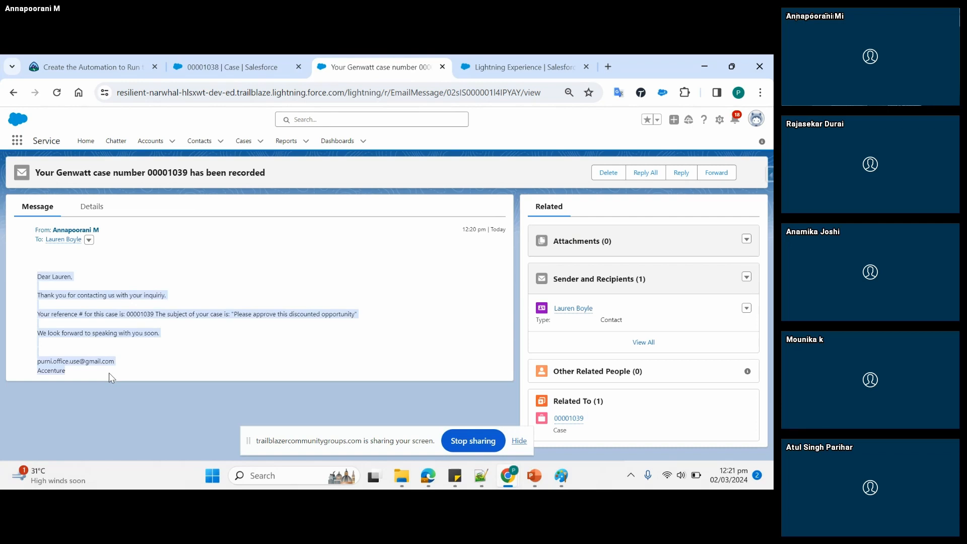
left_click(150, 358)
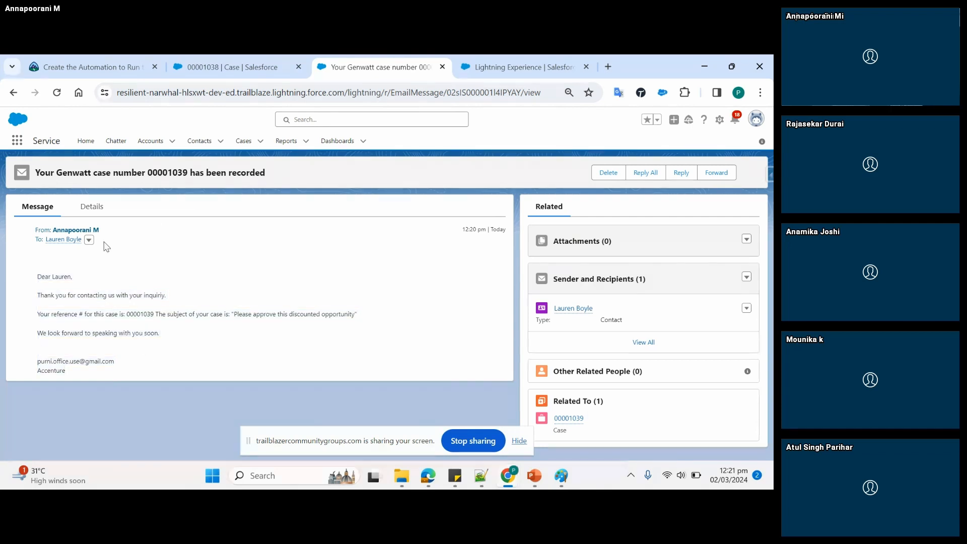
left_click(93, 207)
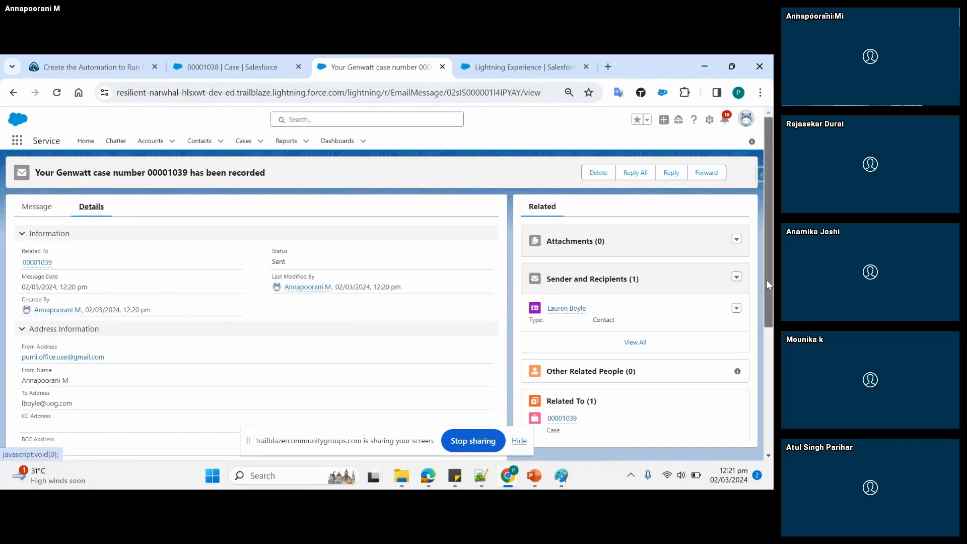
- Return from the email to its related case and review the case's activity history, feed and owner
left_click(562, 419)
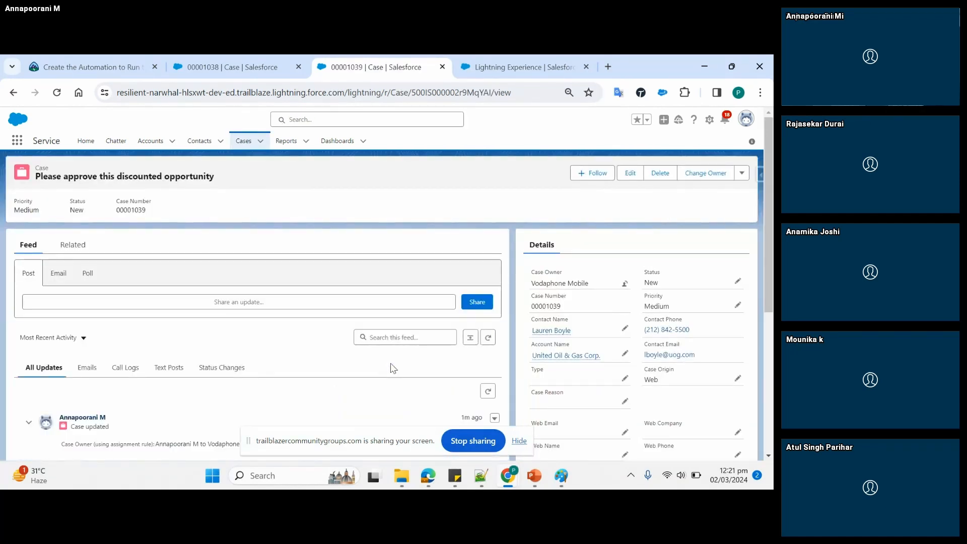
left_click(83, 250)
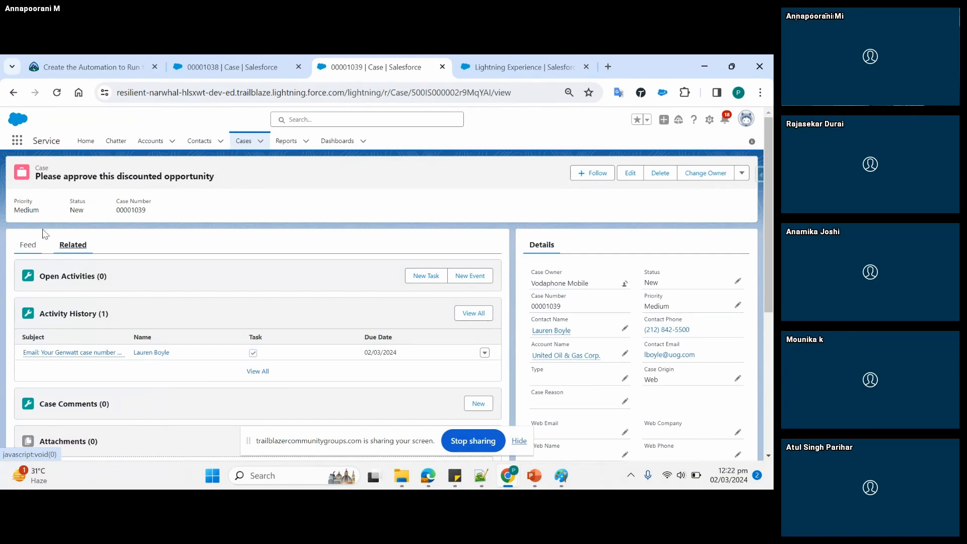
mouse_move(56, 358)
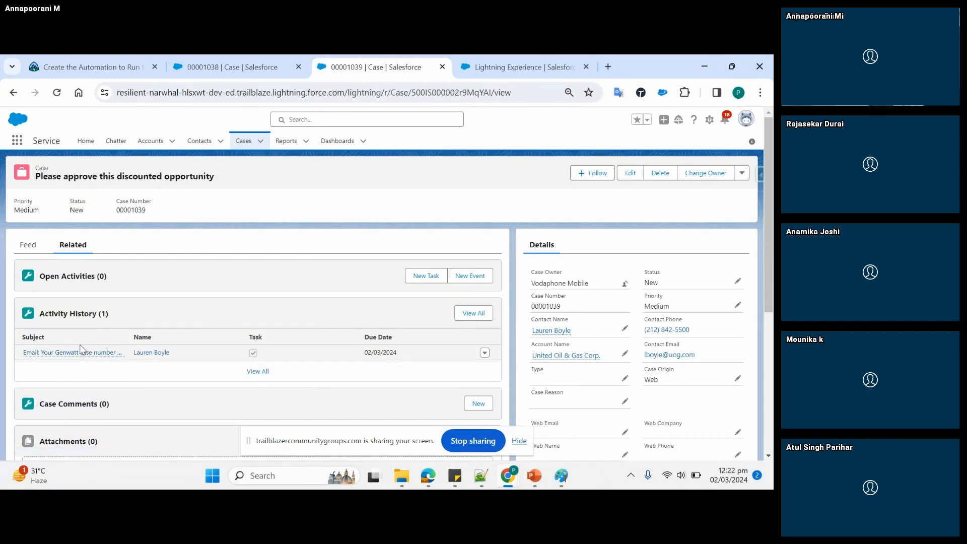
left_click(30, 246)
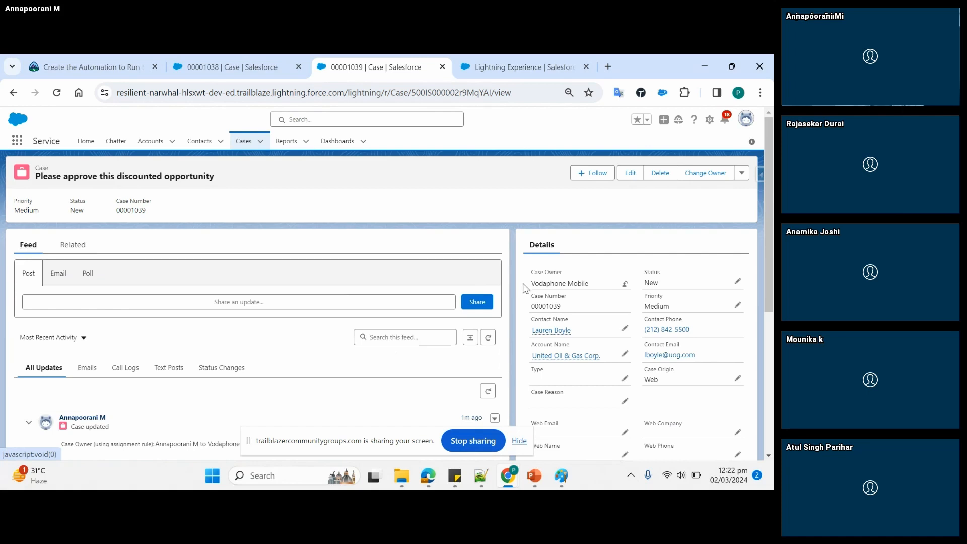
left_click_drag(530, 283, 600, 288)
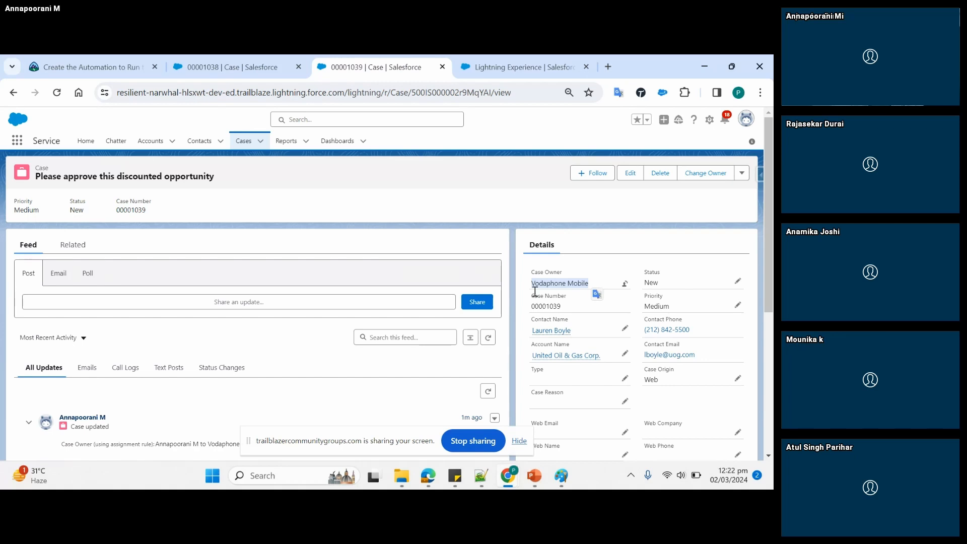
left_click(73, 245)
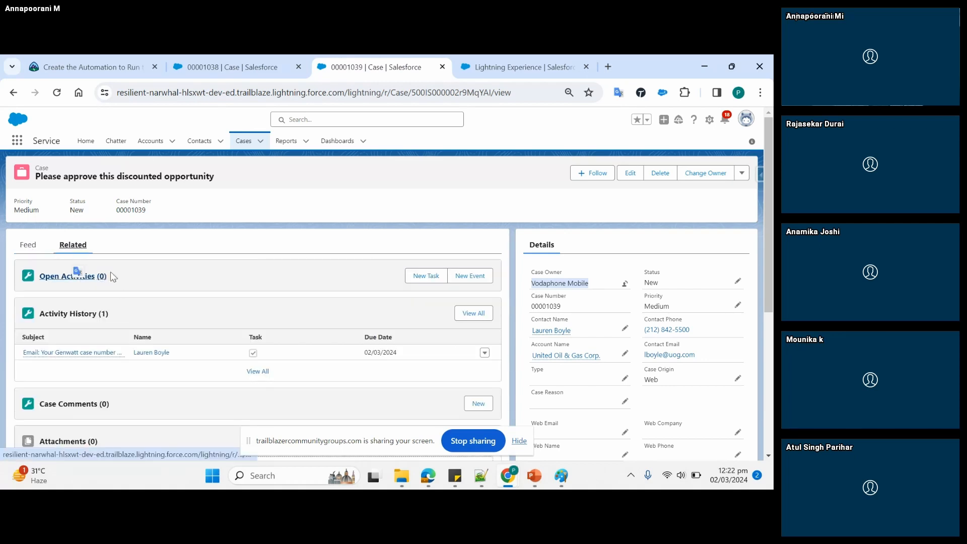
left_click(29, 246)
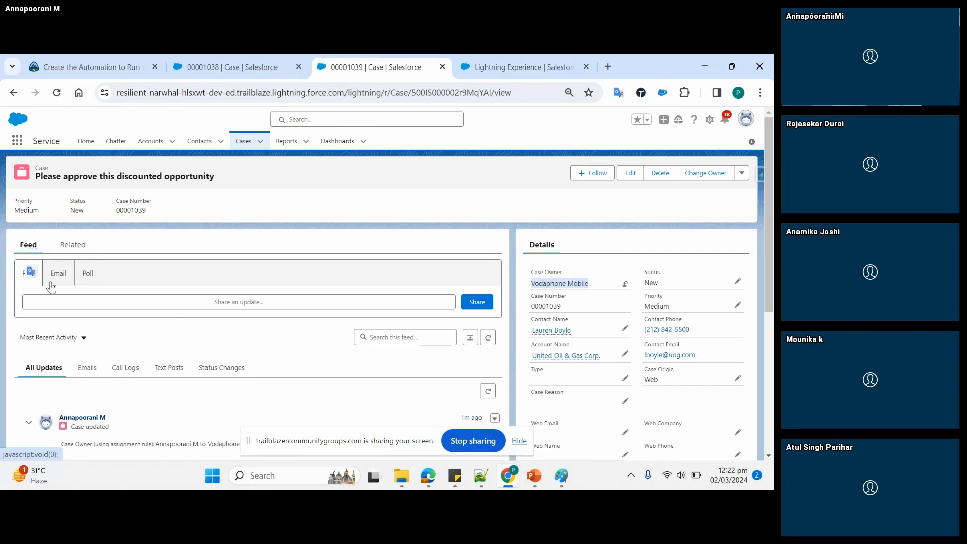
- Add the case comment "I spoke to customer & explianed them to change the modem." and save it
left_click(74, 246)
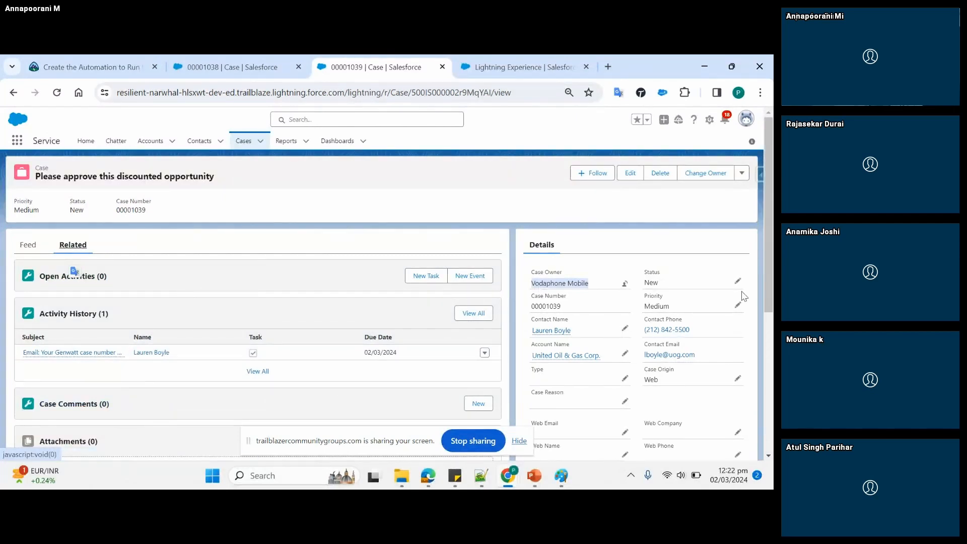
scroll(770, 277, "down", 3)
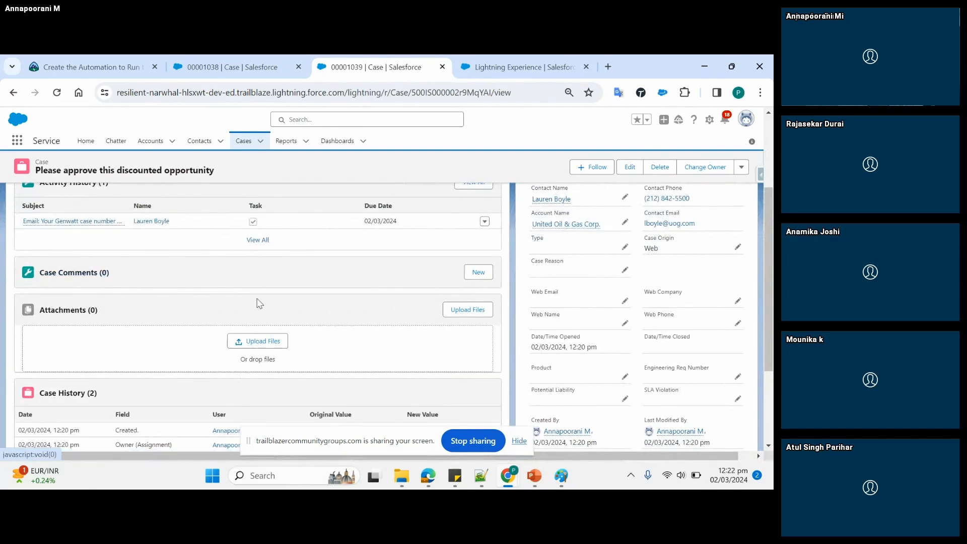
left_click(482, 272)
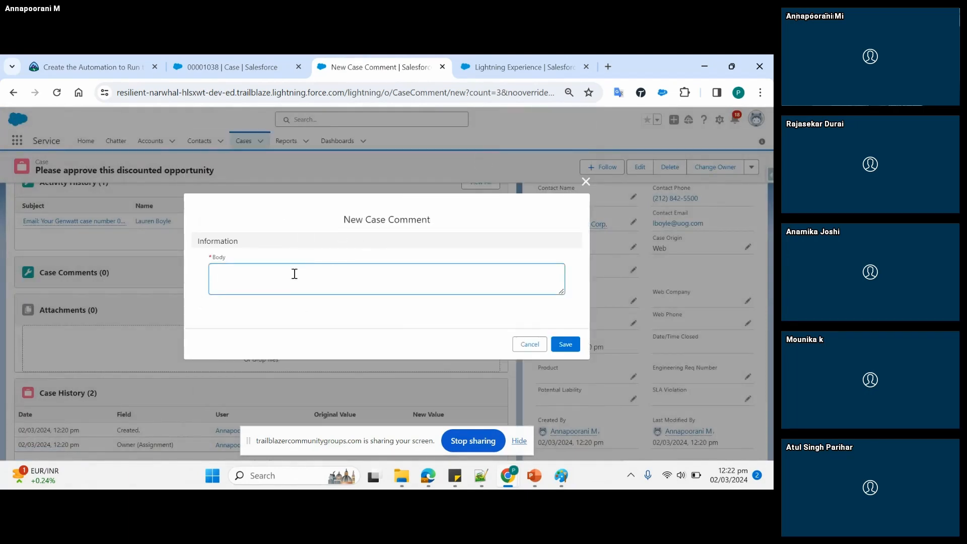
type("I spoke to cu")
type("stomer & expl")
type("ianed tem")
key("BackSpace")
key("BackSpace")
key("BackSpace")
type("them to change the moderm")
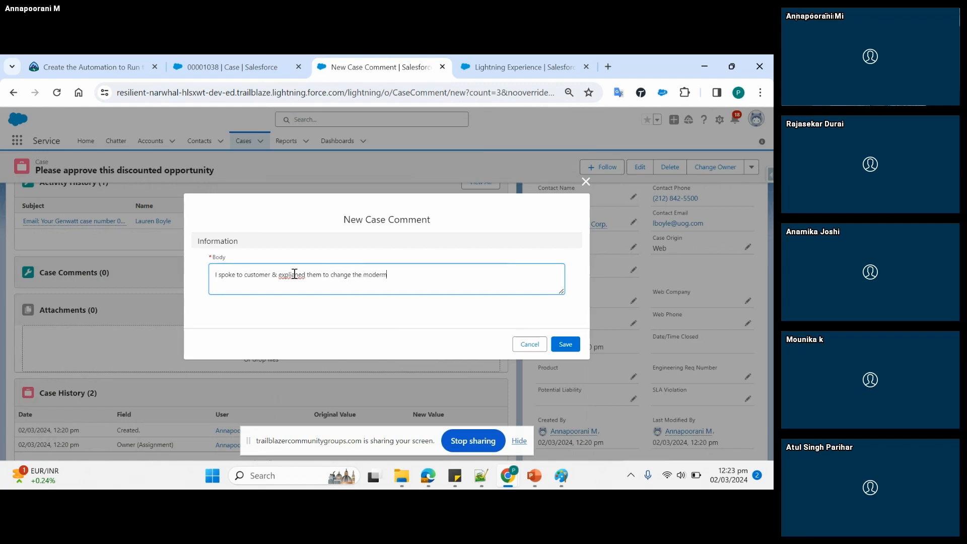
key("BackSpace")
key("BackSpace")
type("m.")
left_click(566, 345)
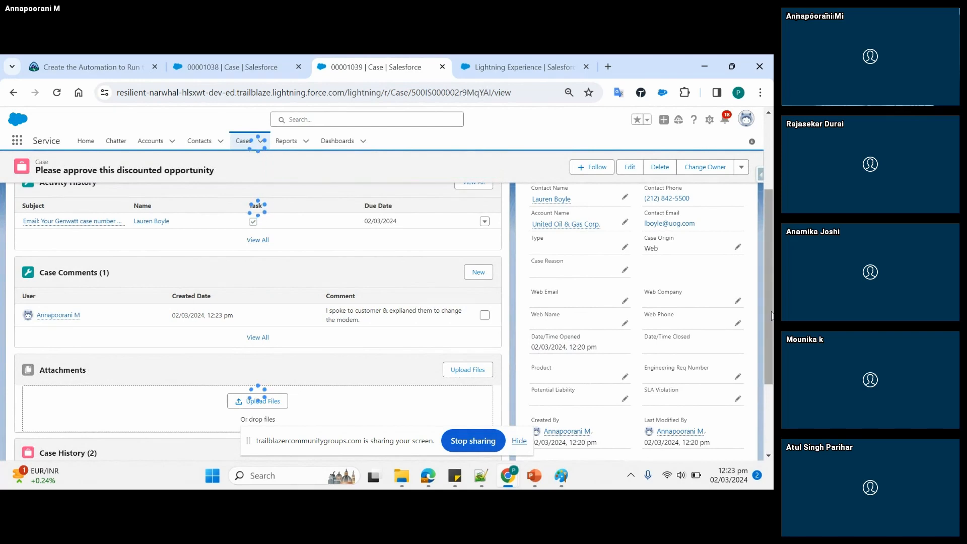
left_click_drag(770, 312, 771, 296)
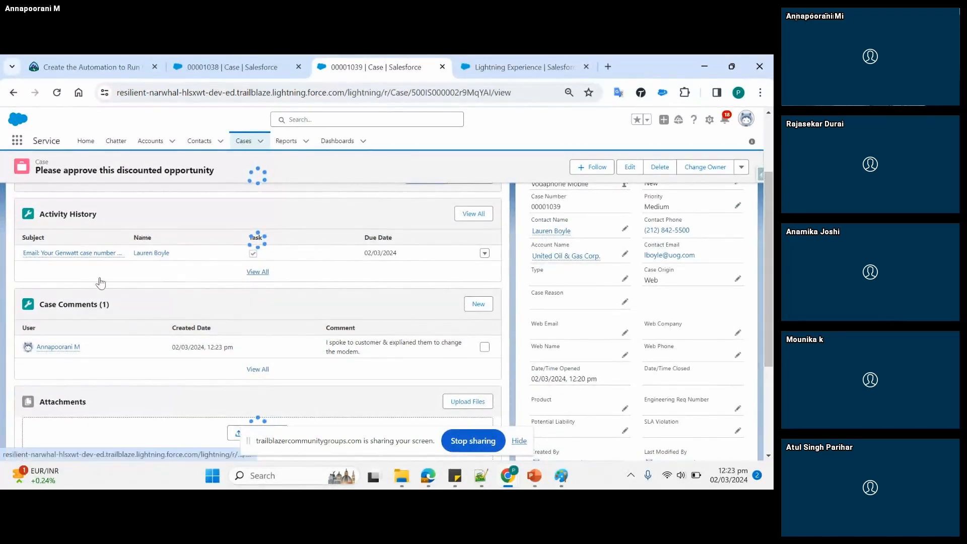
mouse_move(64, 349)
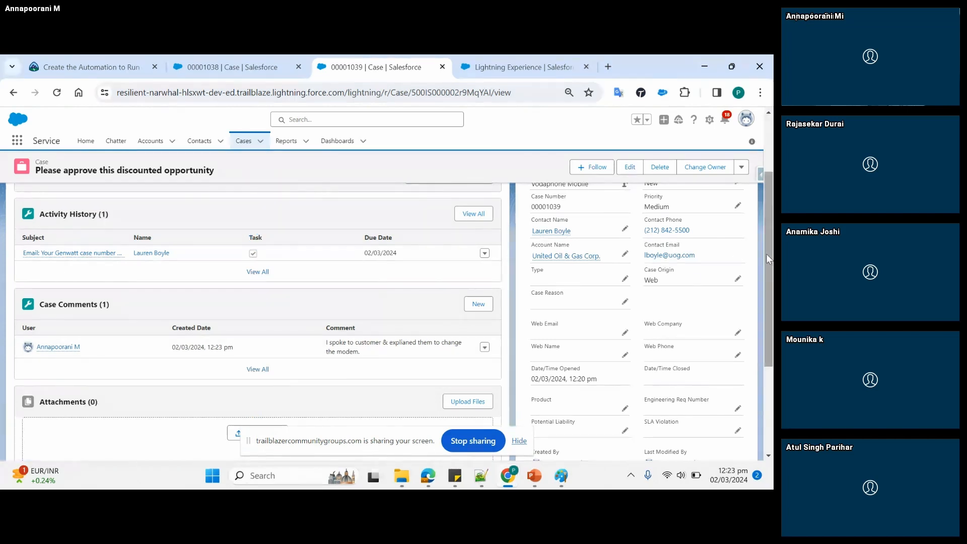
left_click_drag(767, 258, 769, 194)
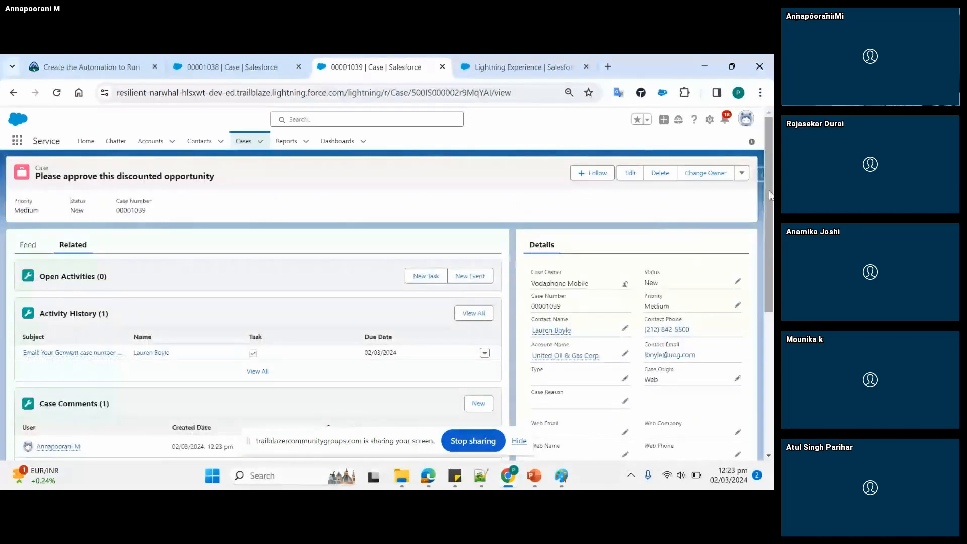